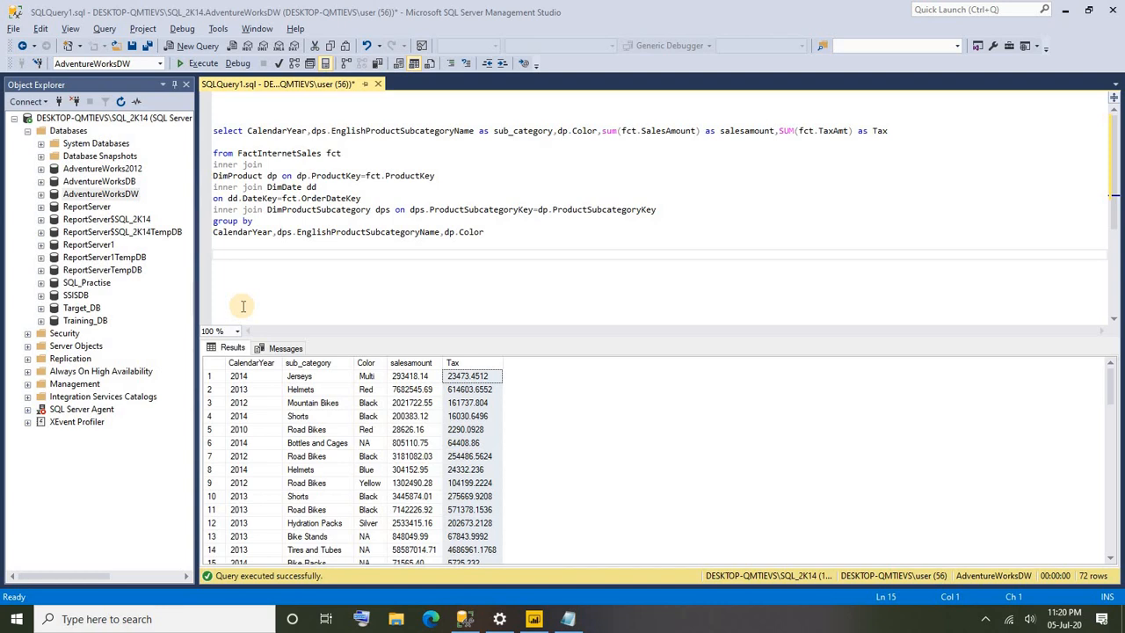
Review the internet sales SQL query and the CalendarYear, sub_category, Color and Tax columns in its results.
left_click_drag(485, 232, 205, 116)
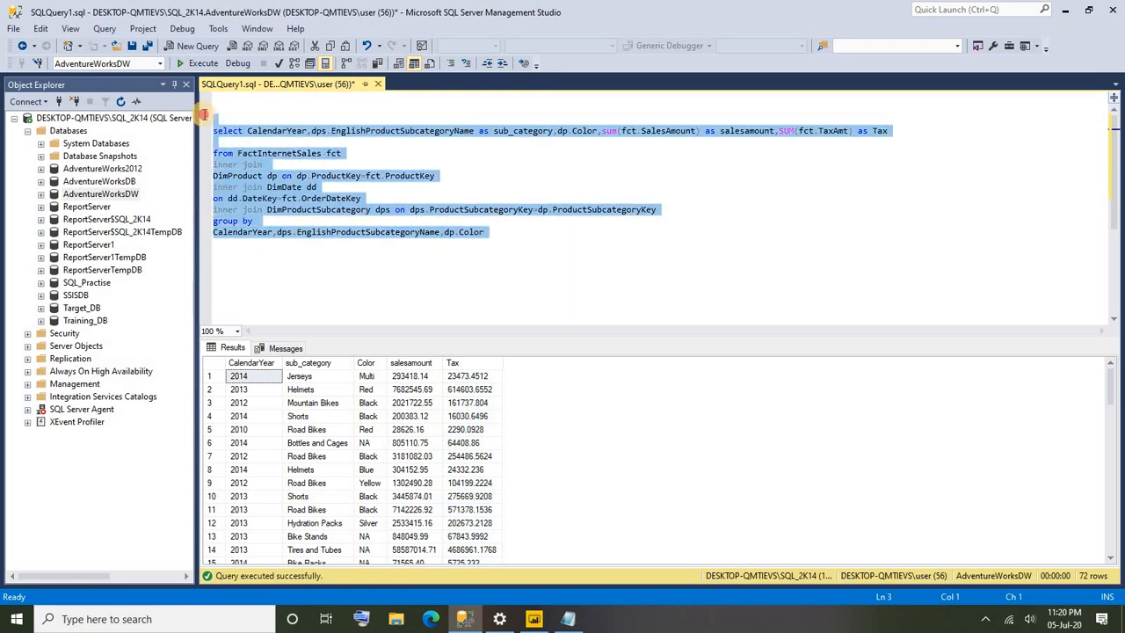
left_click(210, 363)
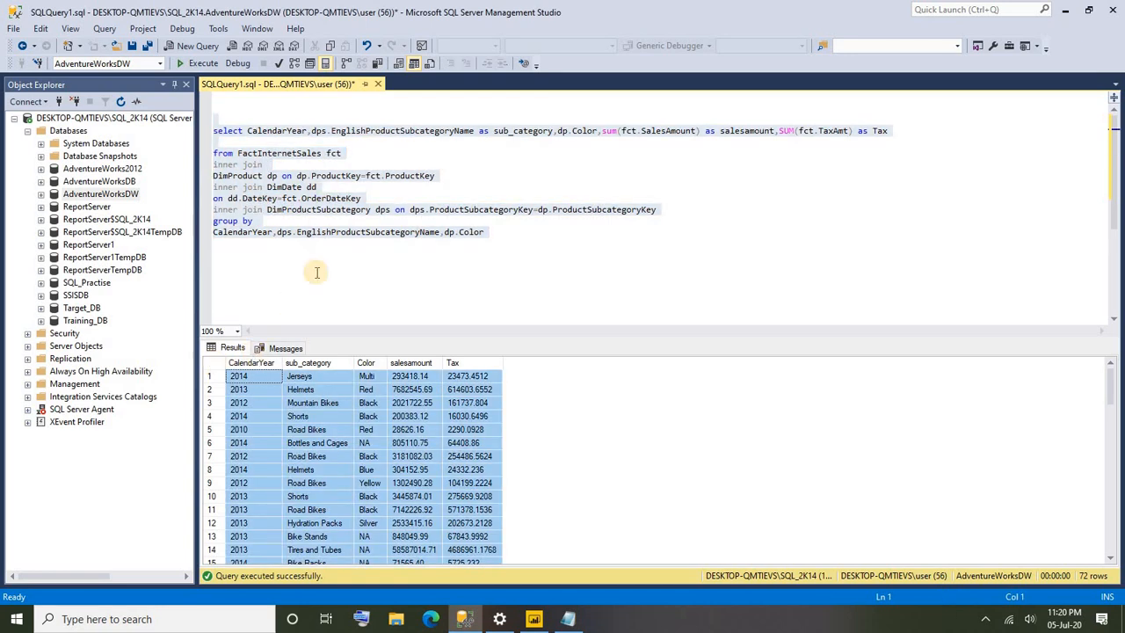
left_click(452, 363)
left_click(504, 246)
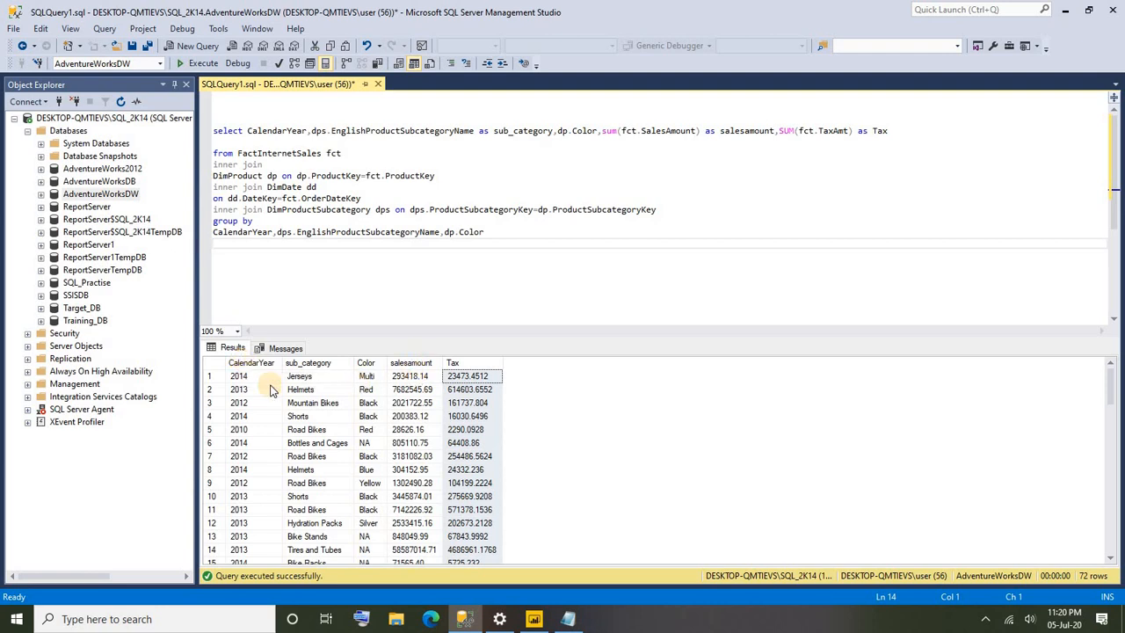
left_click(239, 365)
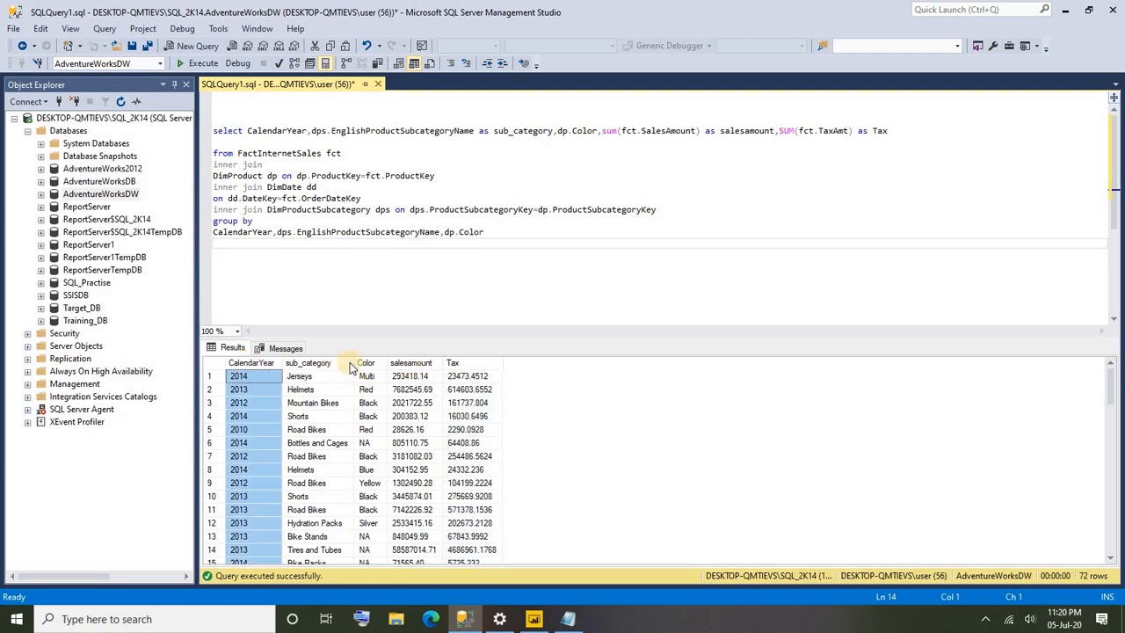
left_click(318, 363)
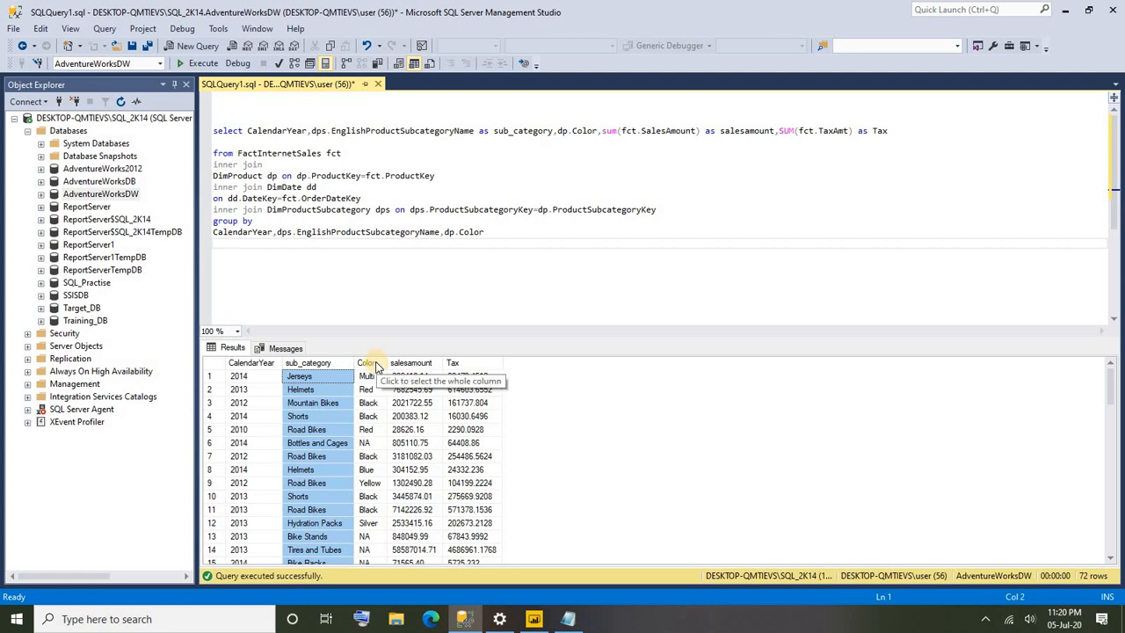
left_click(376, 364)
left_click(373, 272)
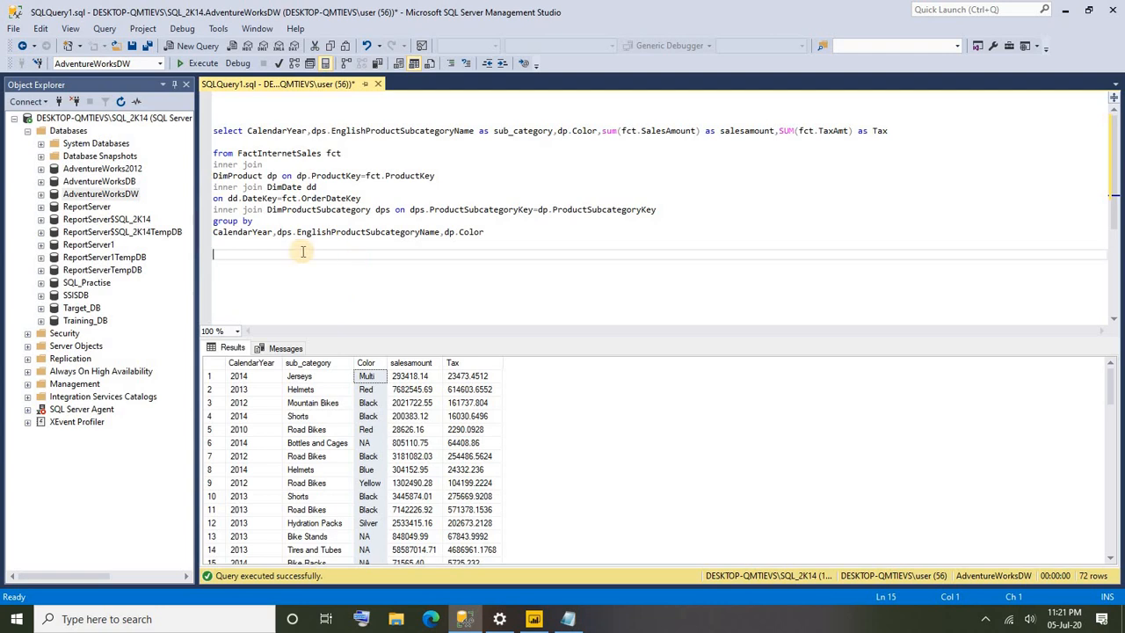
left_click(246, 367)
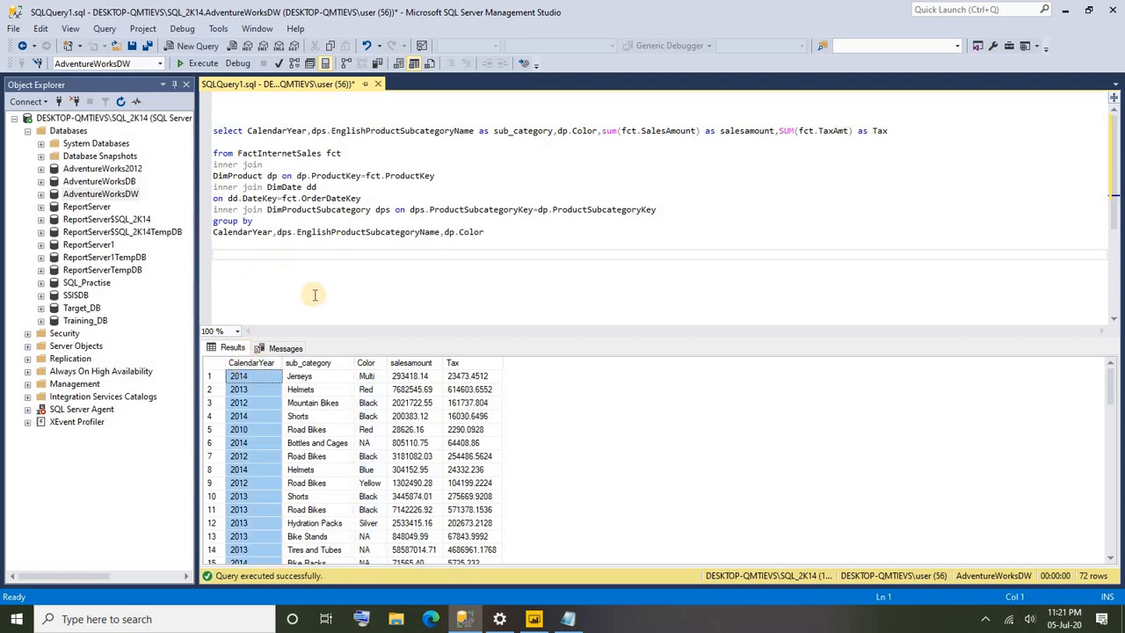
left_click(322, 370)
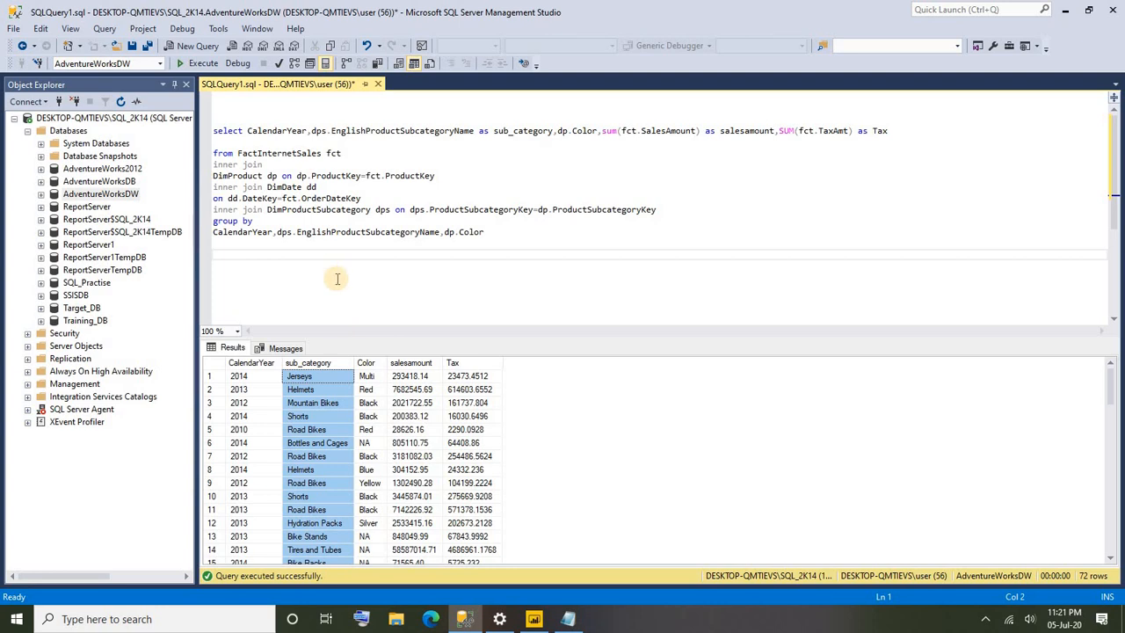
left_click_drag(337, 279, 187, 123)
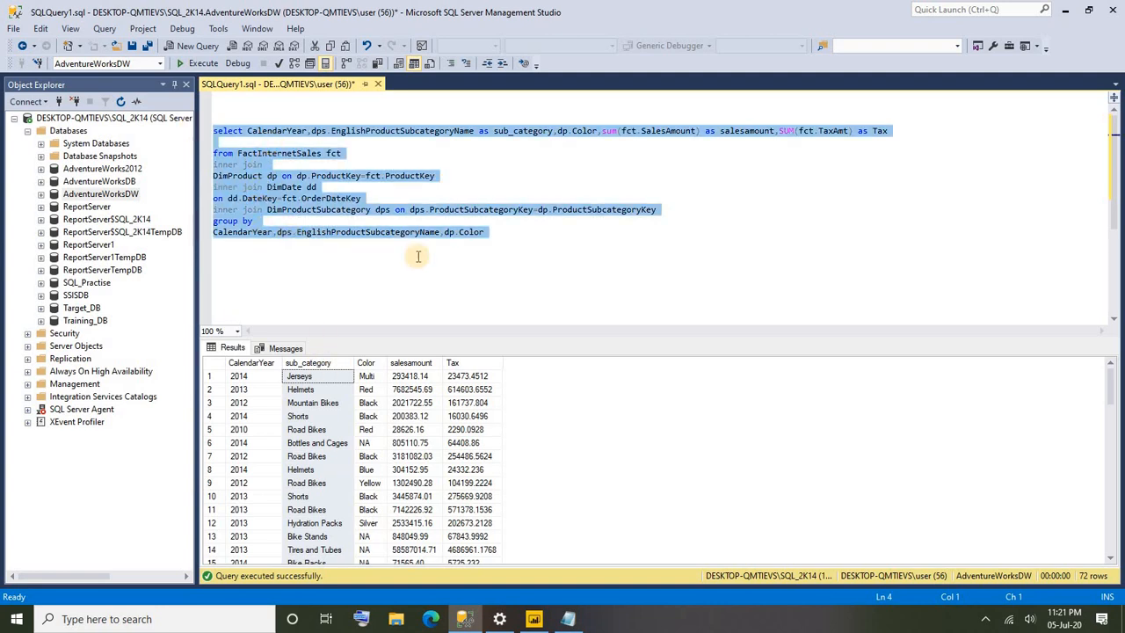
left_click(473, 255)
left_click_drag(498, 236, 220, 121)
left_click(293, 267)
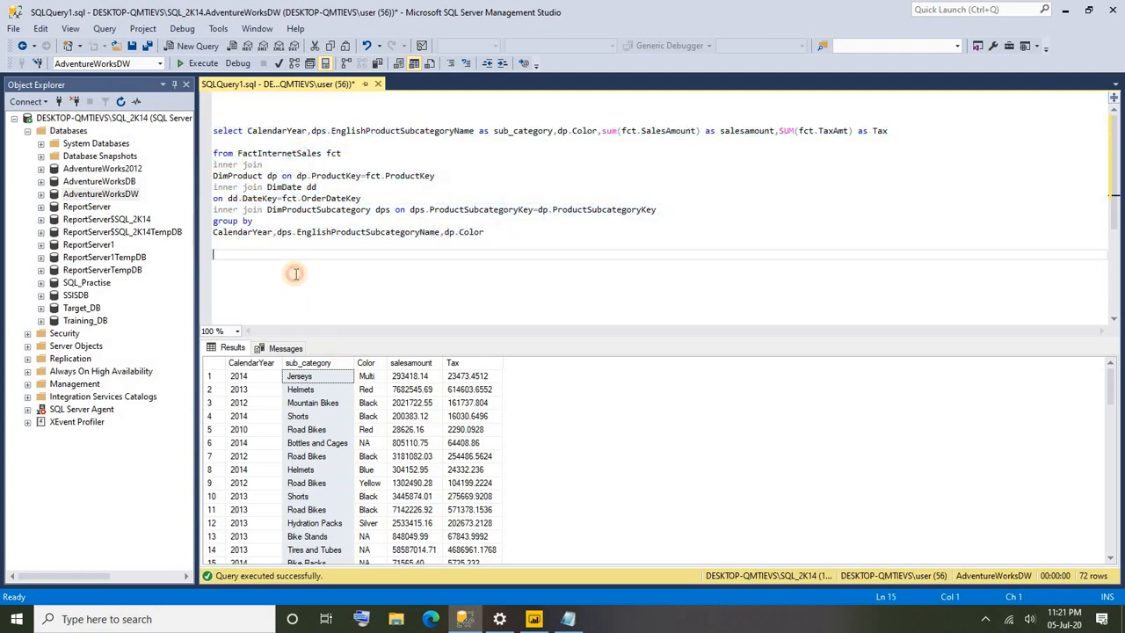
Switch to Power BI Desktop and start a data import from a SQL Server database.
left_click(534, 619)
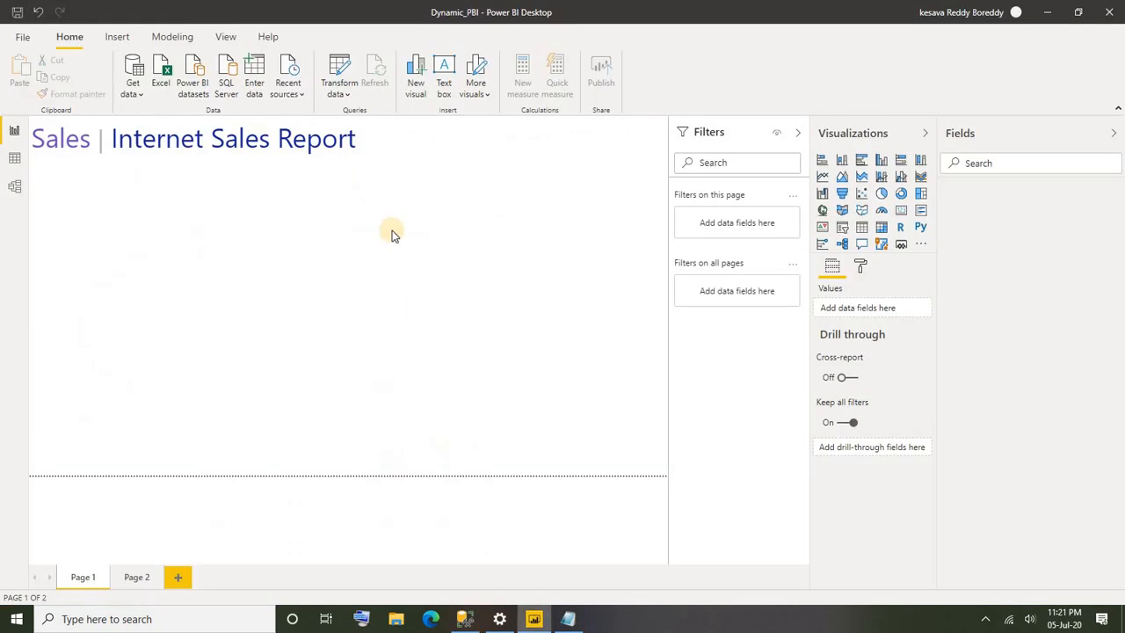
left_click(301, 254)
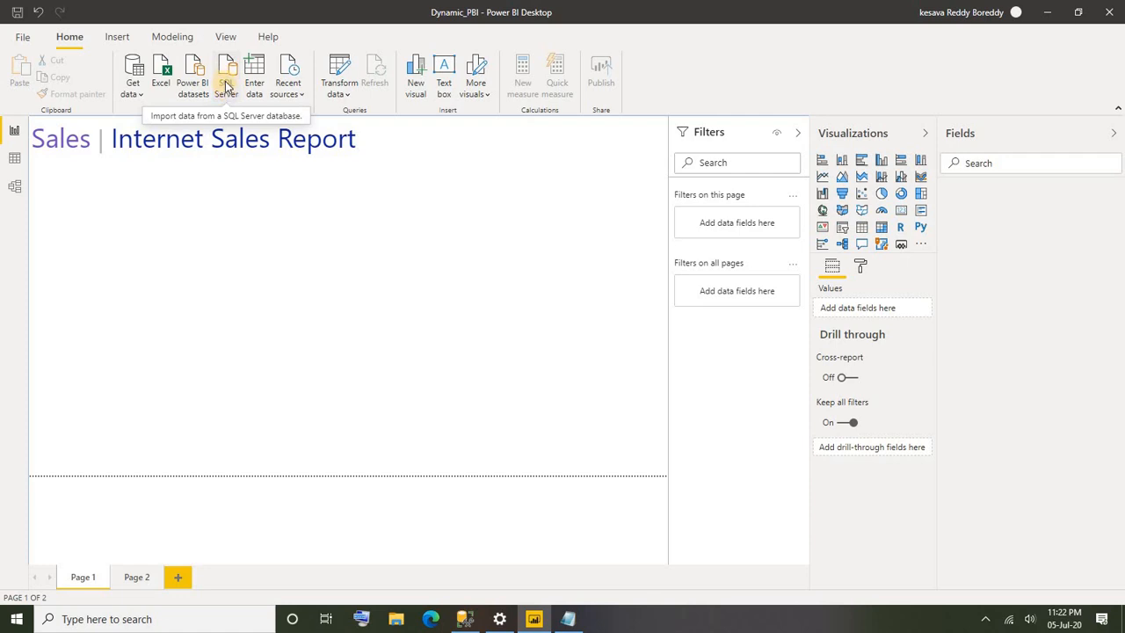
left_click(141, 95)
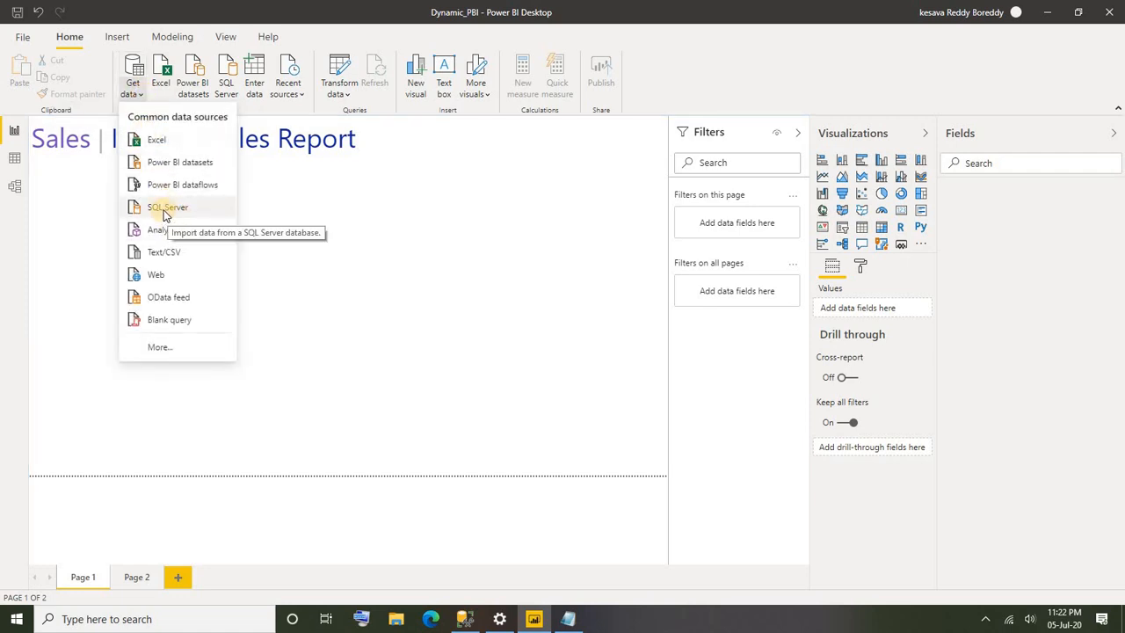
left_click(234, 93)
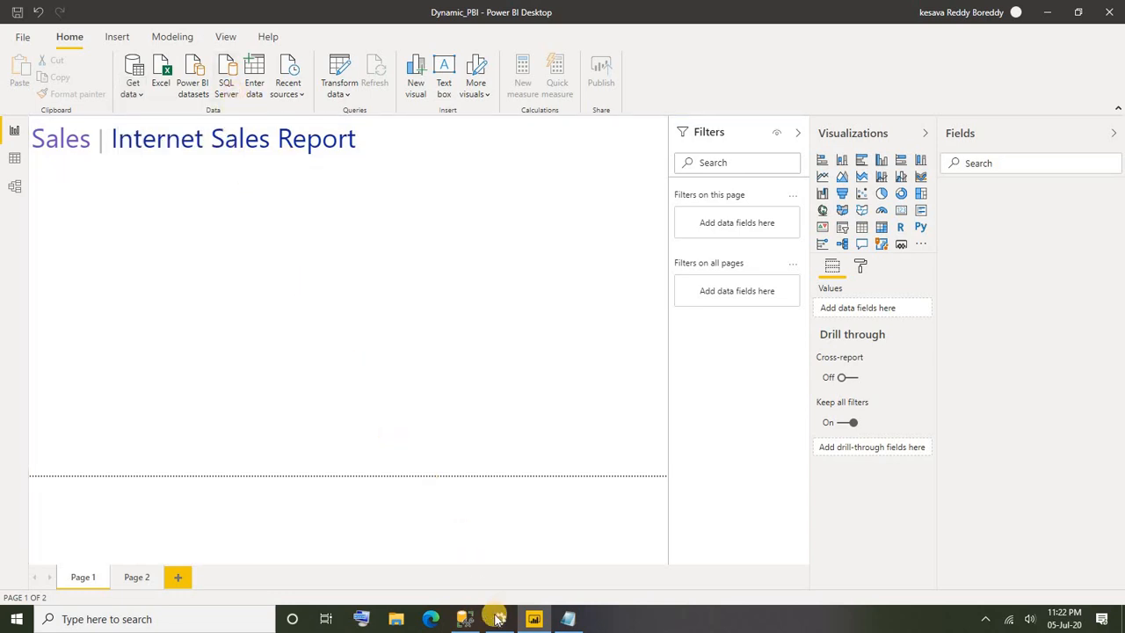
Copy the server name from SQL Server Management Studio's connection dialog and enter DESKTOP-QMTIEVS\SQL_2K14 as the server in Power BI.
left_click(466, 621)
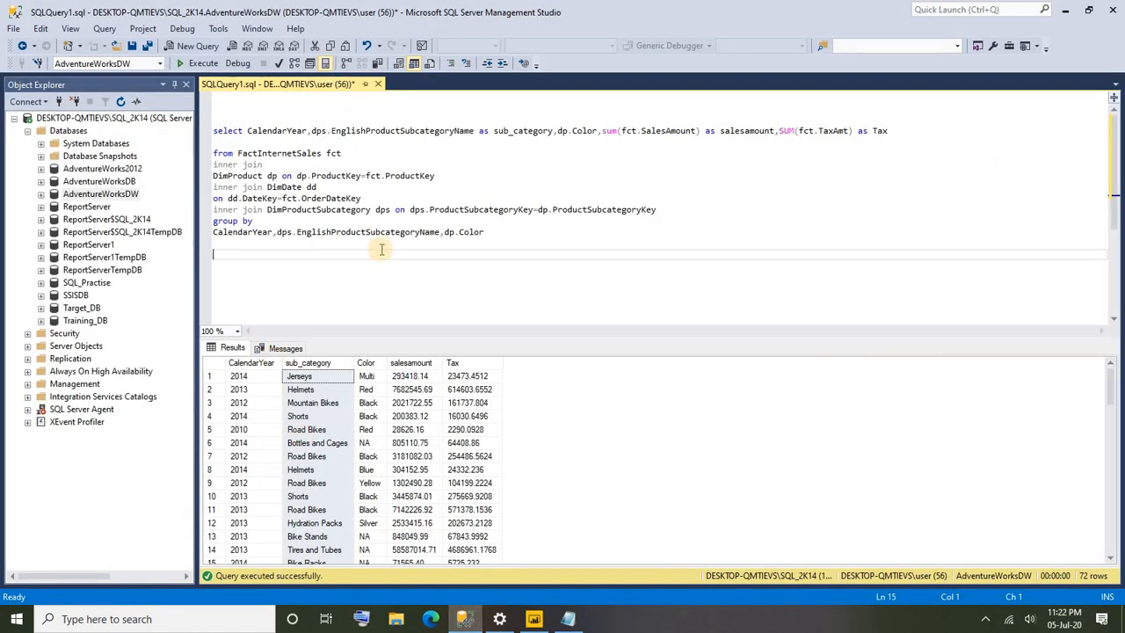
left_click_drag(490, 233, 209, 120)
left_click(60, 101)
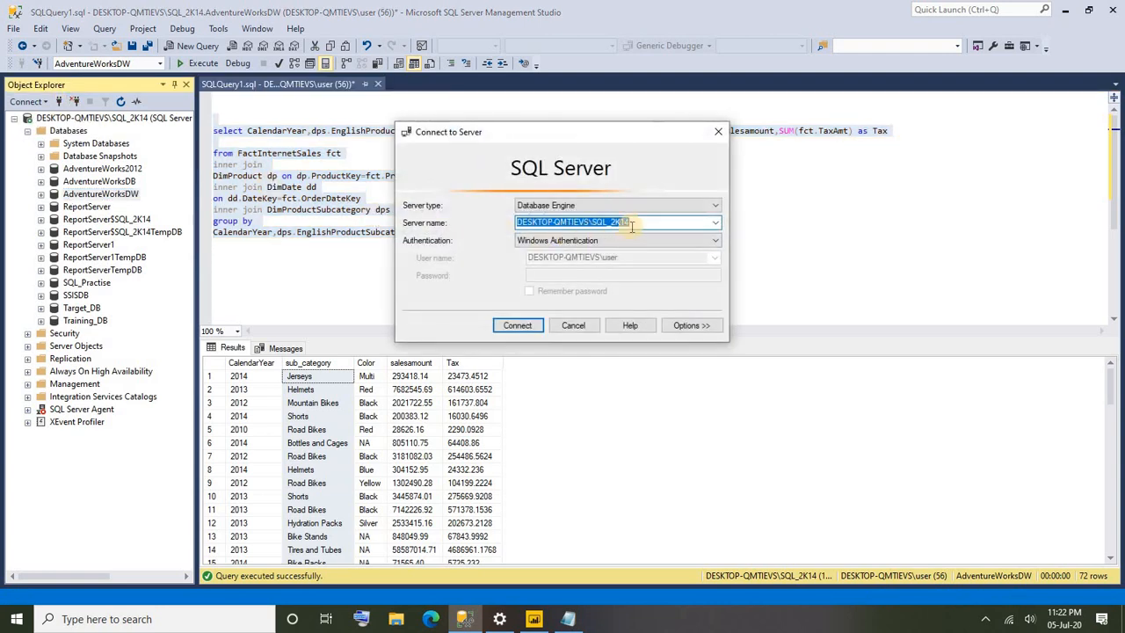
key("alt+Tab")
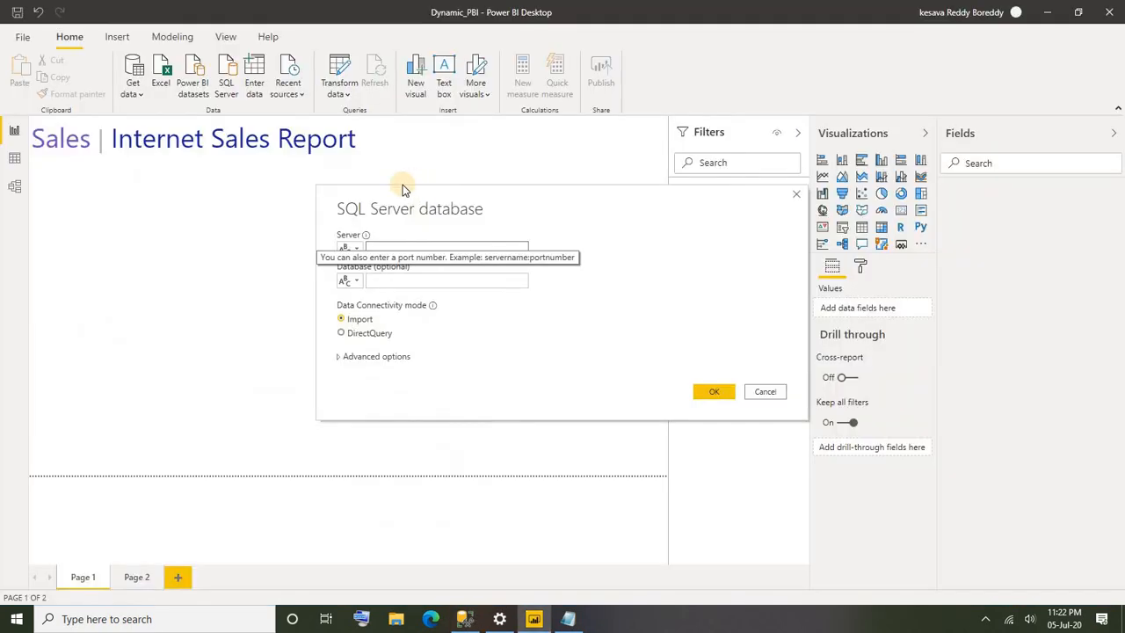
left_click(509, 242)
type("DESKTOP-OMTIEVS\\SQL_2K14")
Copy the database name AdventureWorksDW from SQL Server Management Studio and enter it as the database in the Power BI connection.
left_click(481, 281)
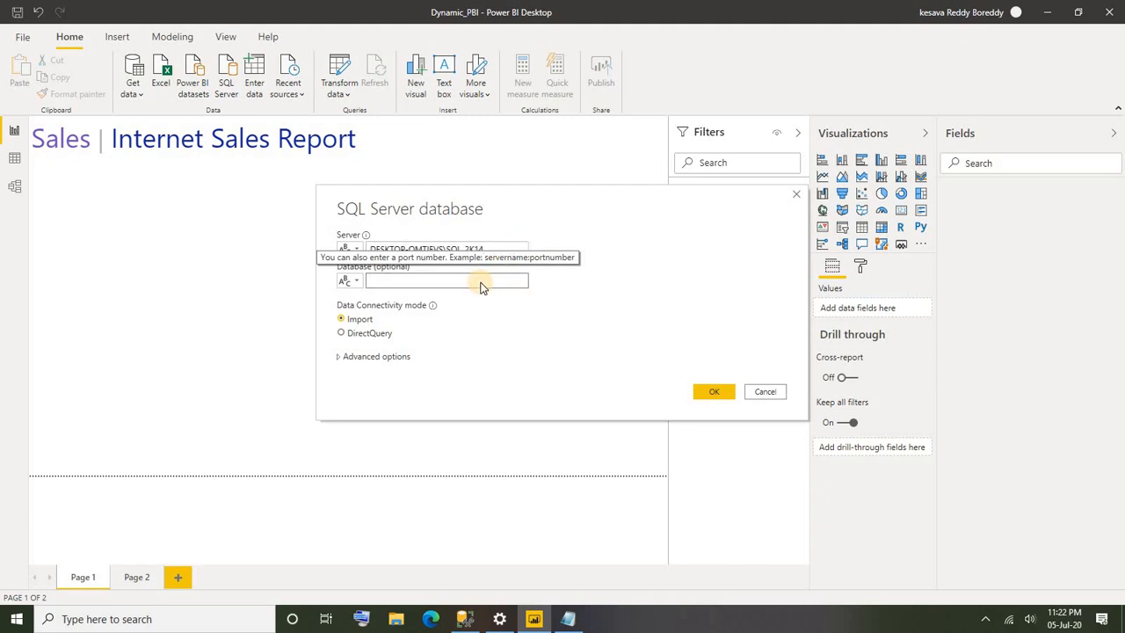
key("alt+Tab")
left_click(574, 324)
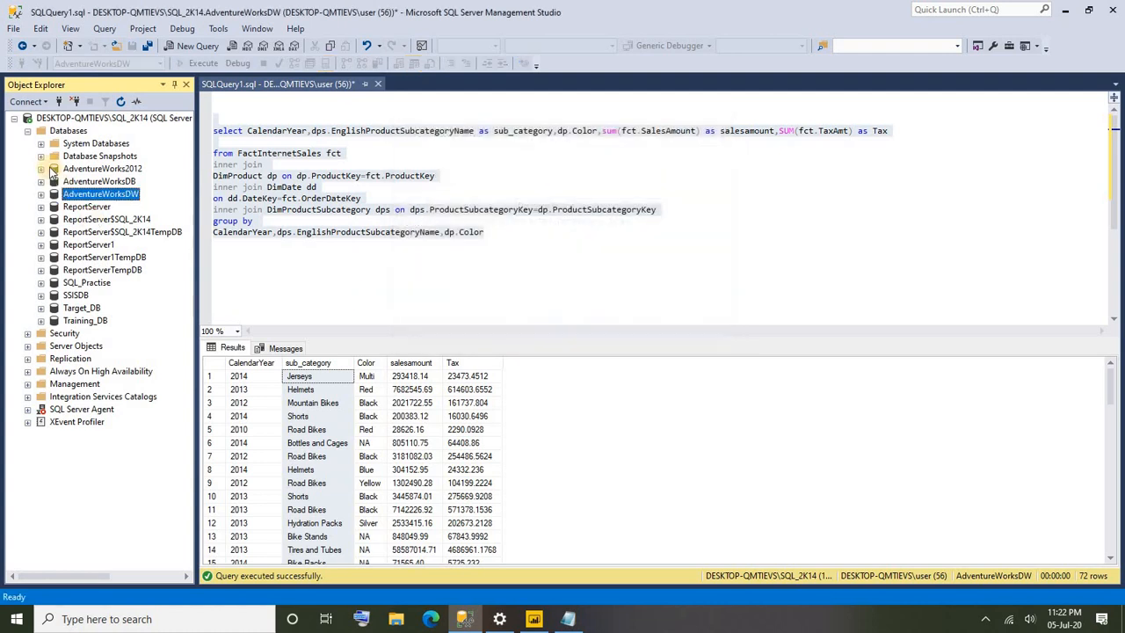
right_click(84, 196)
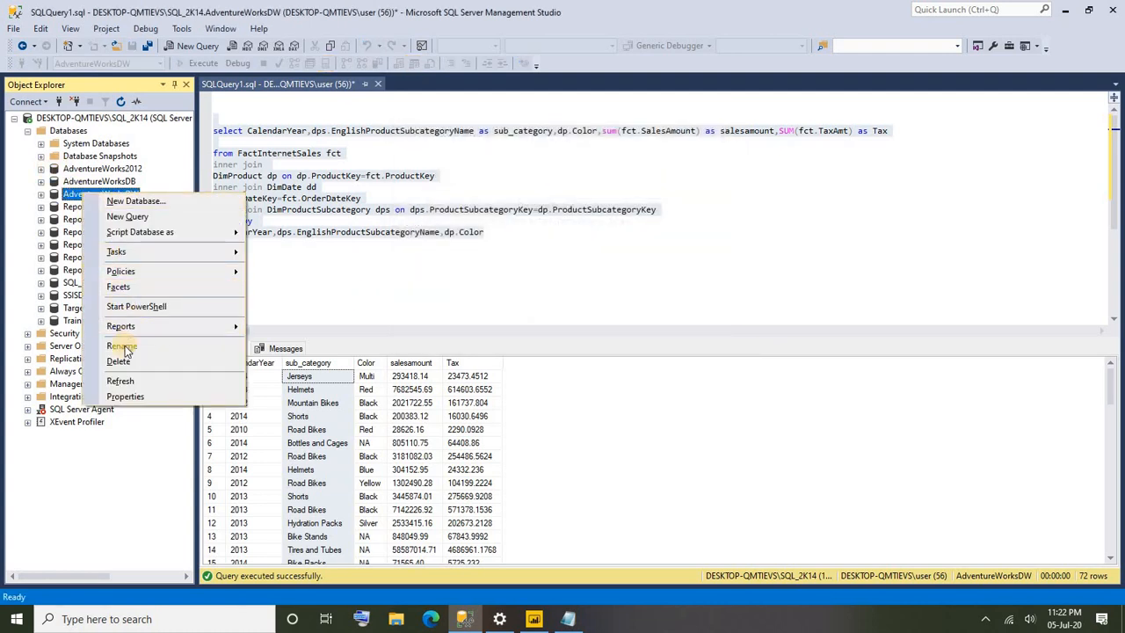
left_click(125, 345)
key("ctrl+c")
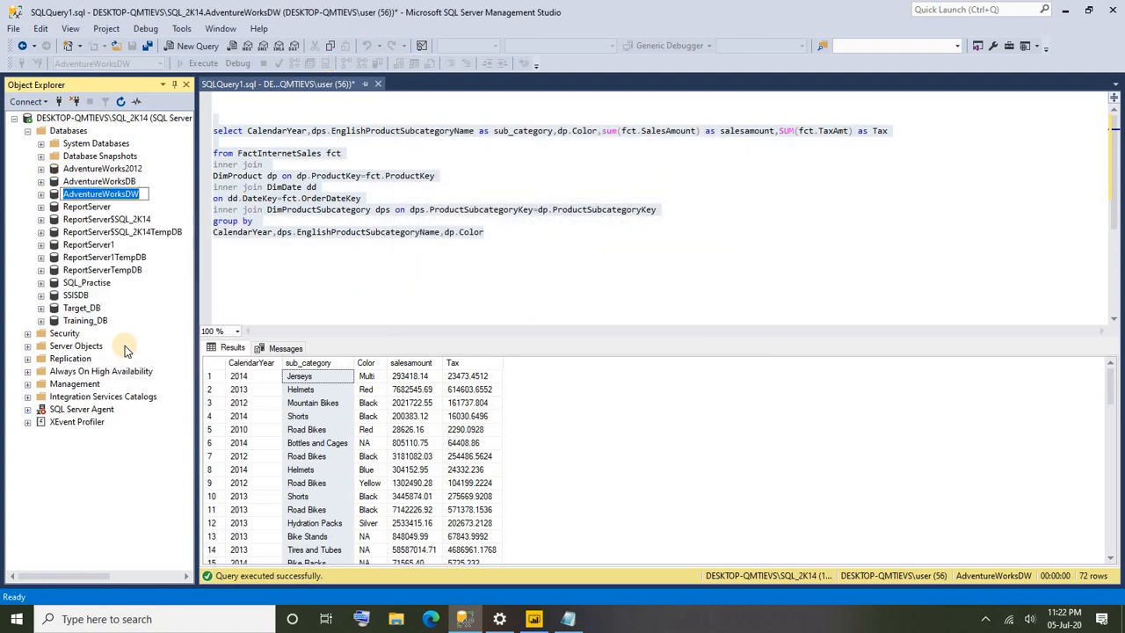
key("alt+Tab")
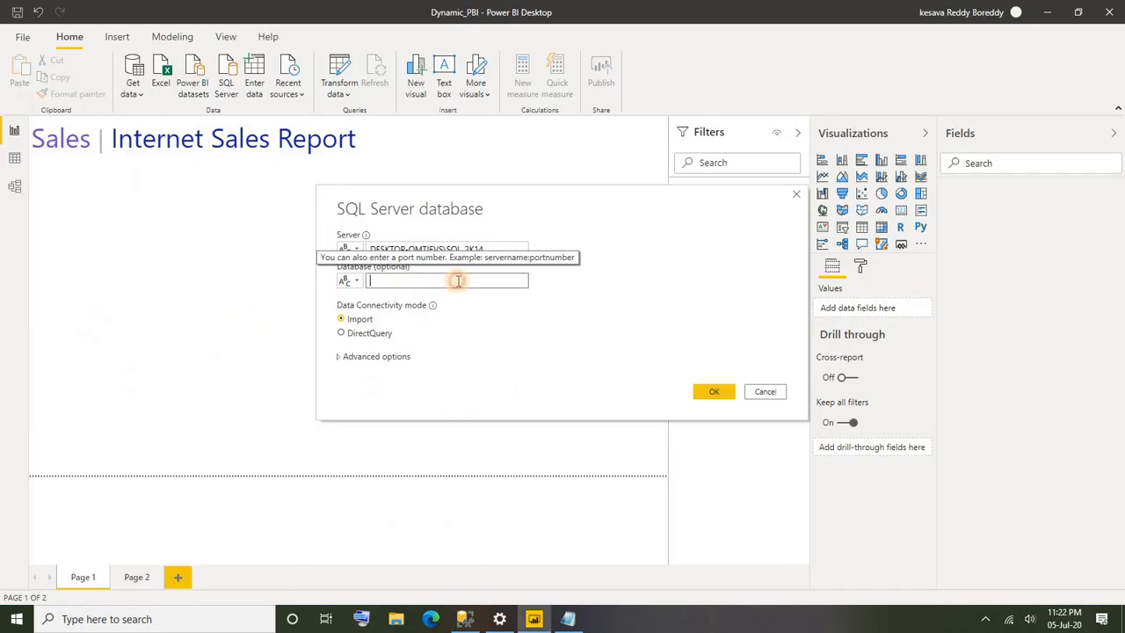
key("ctrl+v")
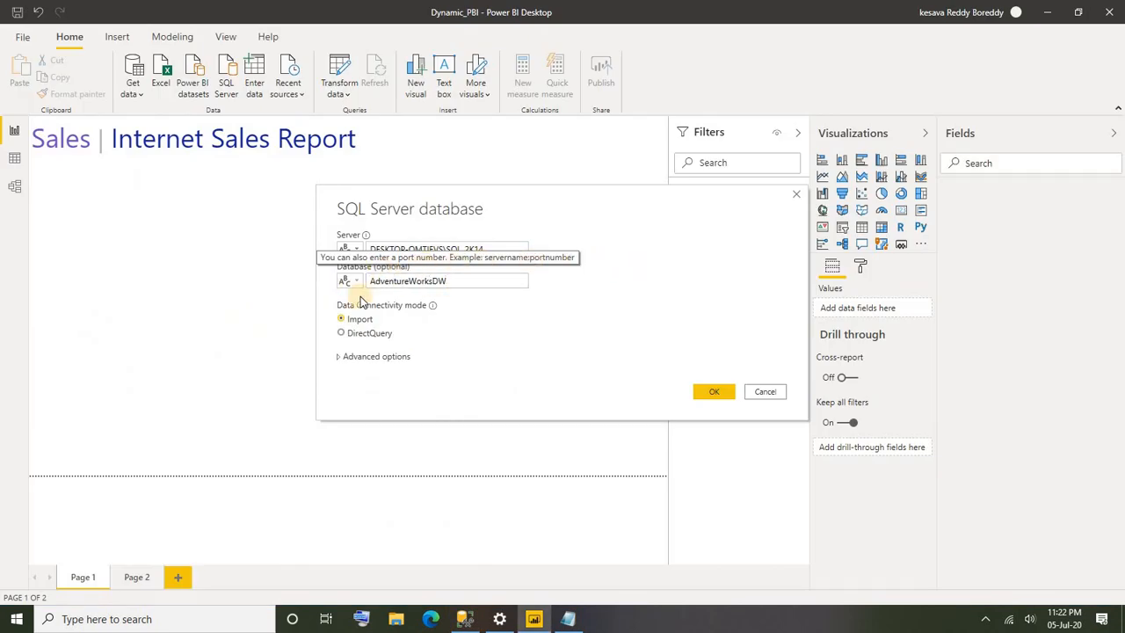
Copy the full sales query from SQL Server Management Studio into the Power BI connection's SQL statement and submit the connection in Import mode.
left_click(407, 358)
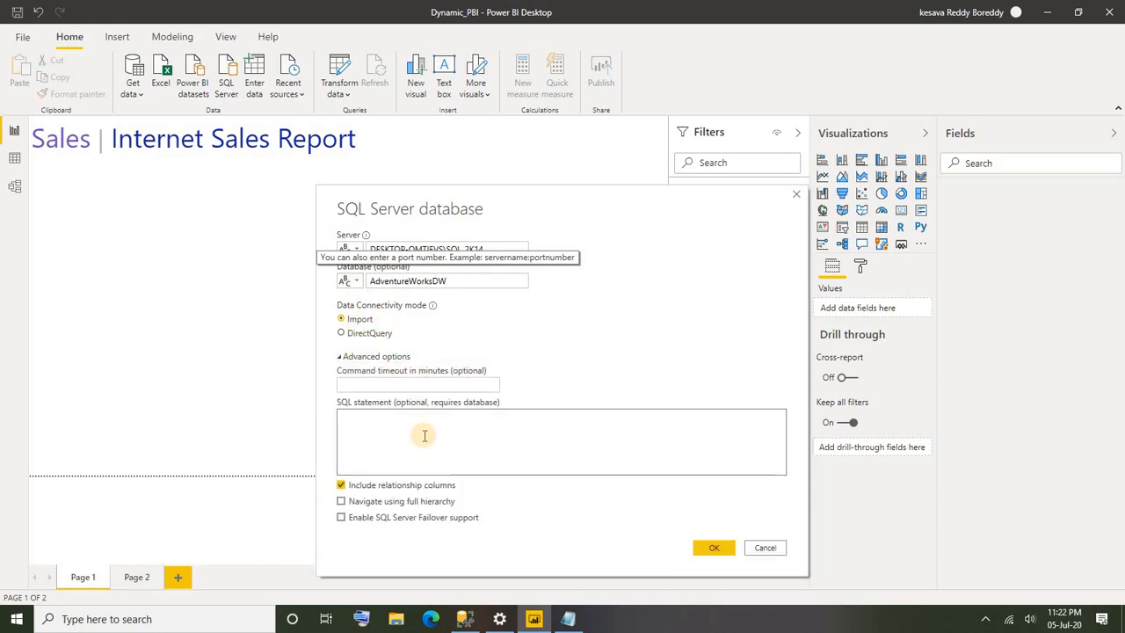
key("alt+Tab")
left_click_drag(509, 257, 194, 118)
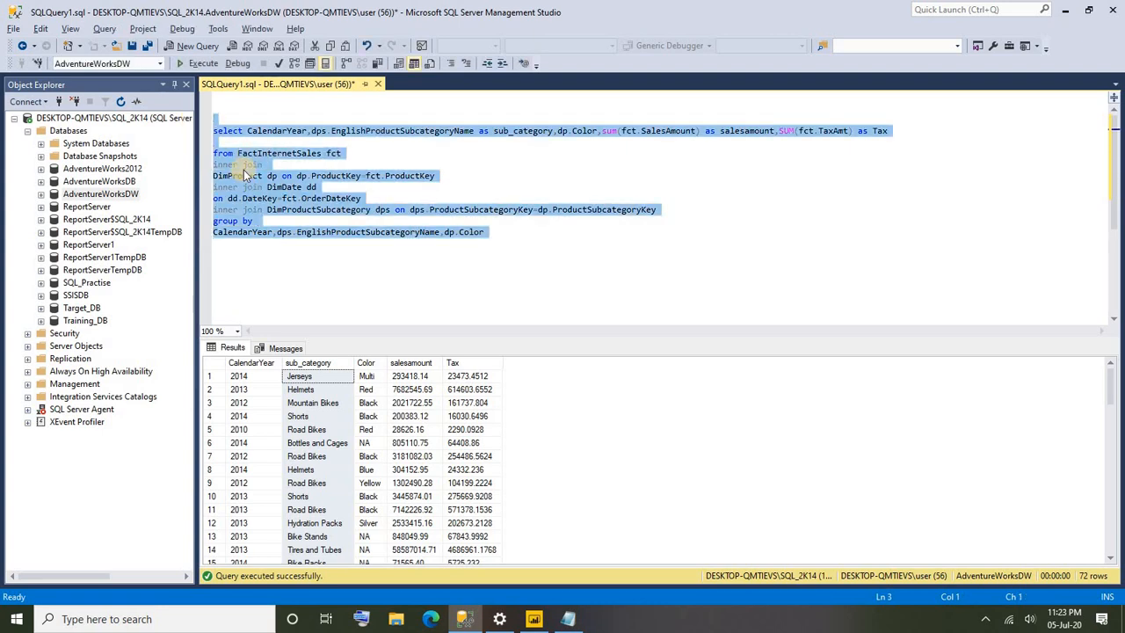
key("alt+Tab")
left_click(435, 434)
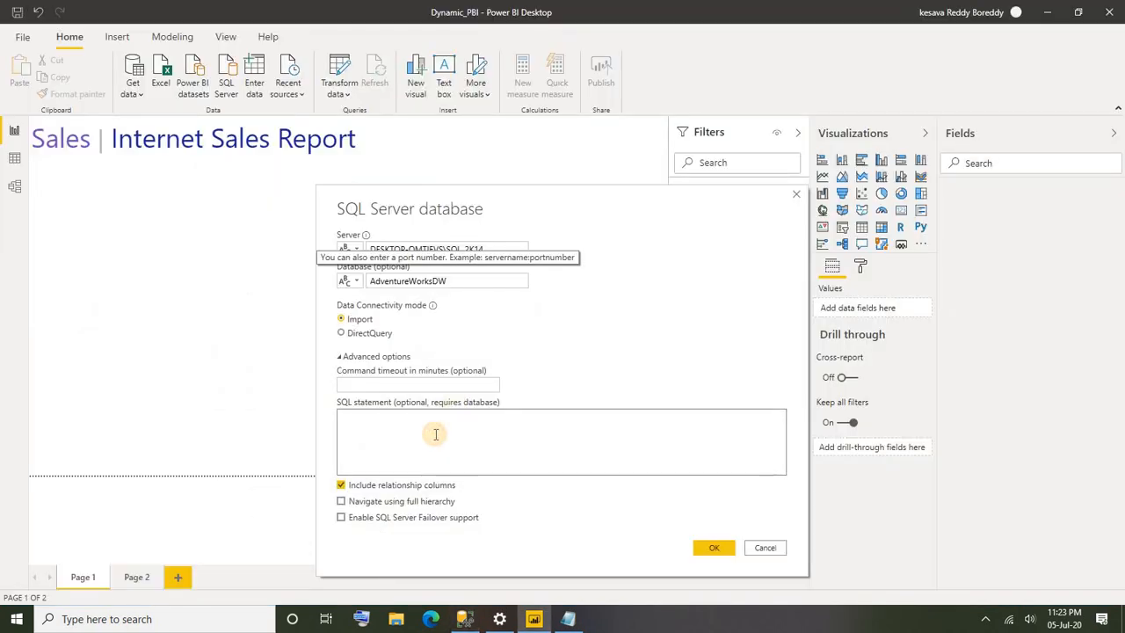
key("ctrl+v")
left_click(704, 550)
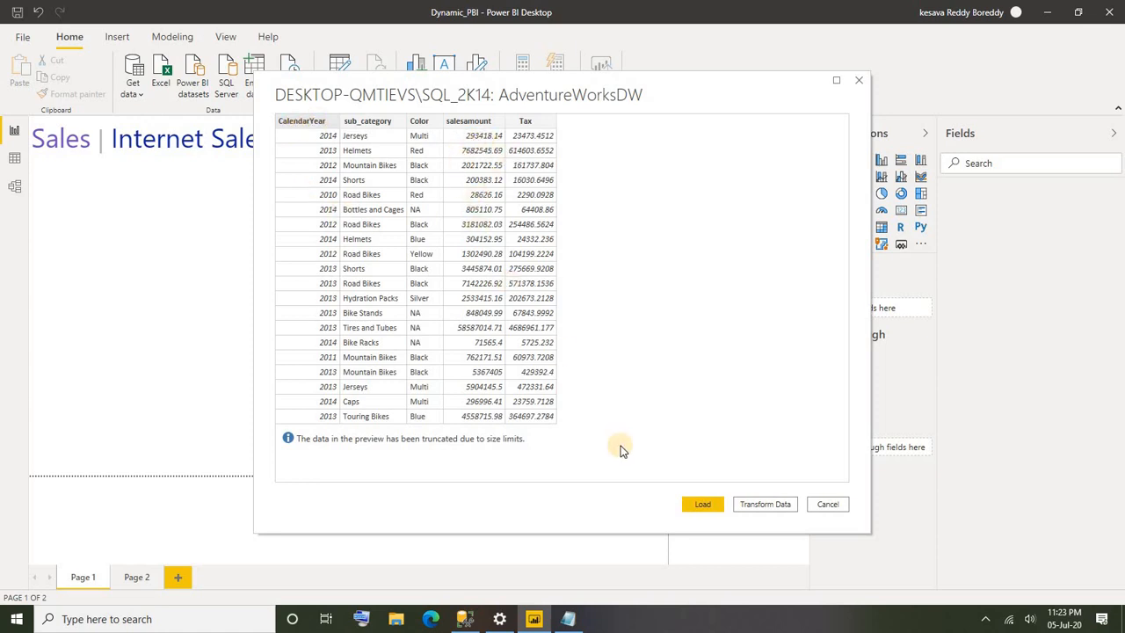
Load the previewed query data into the report and rename the Query1 table as InternetSales.
left_click(704, 505)
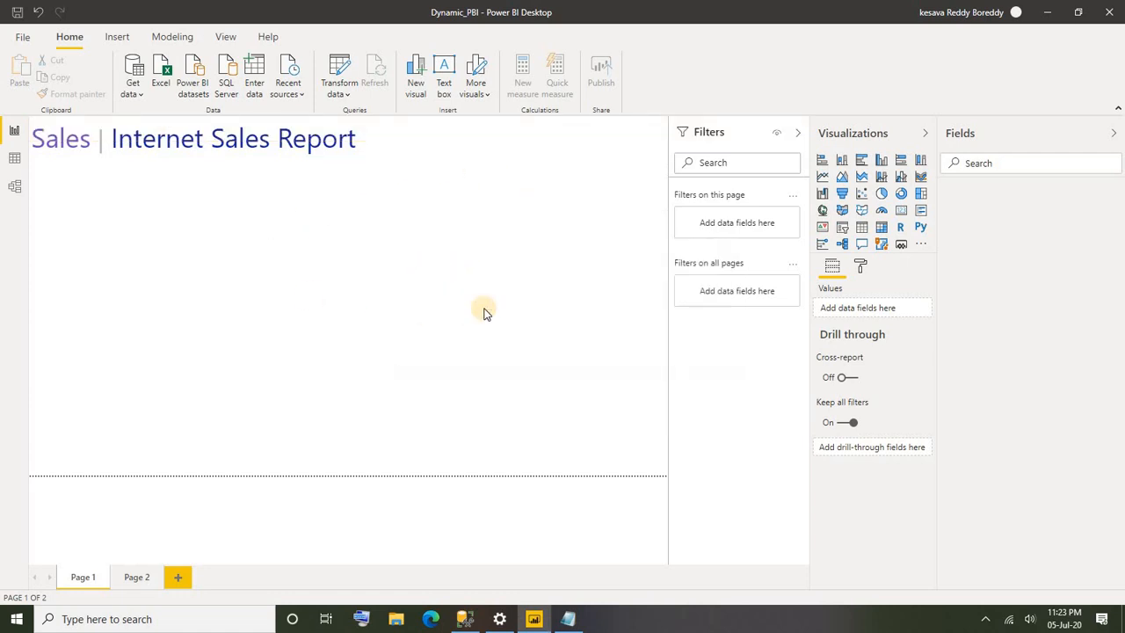
right_click(979, 194)
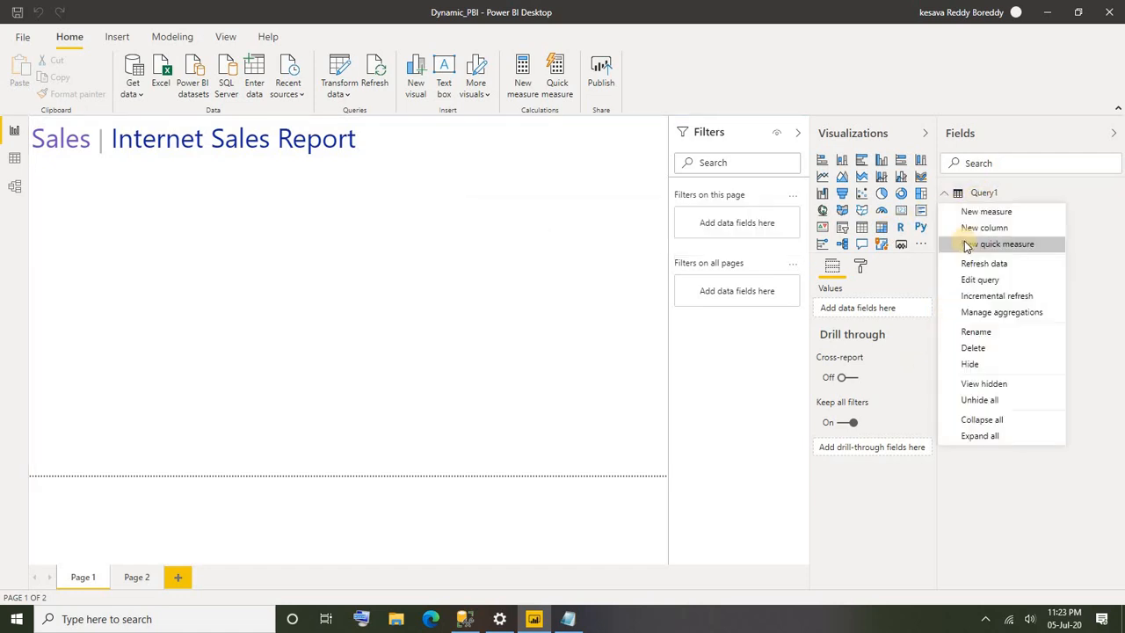
left_click(968, 332)
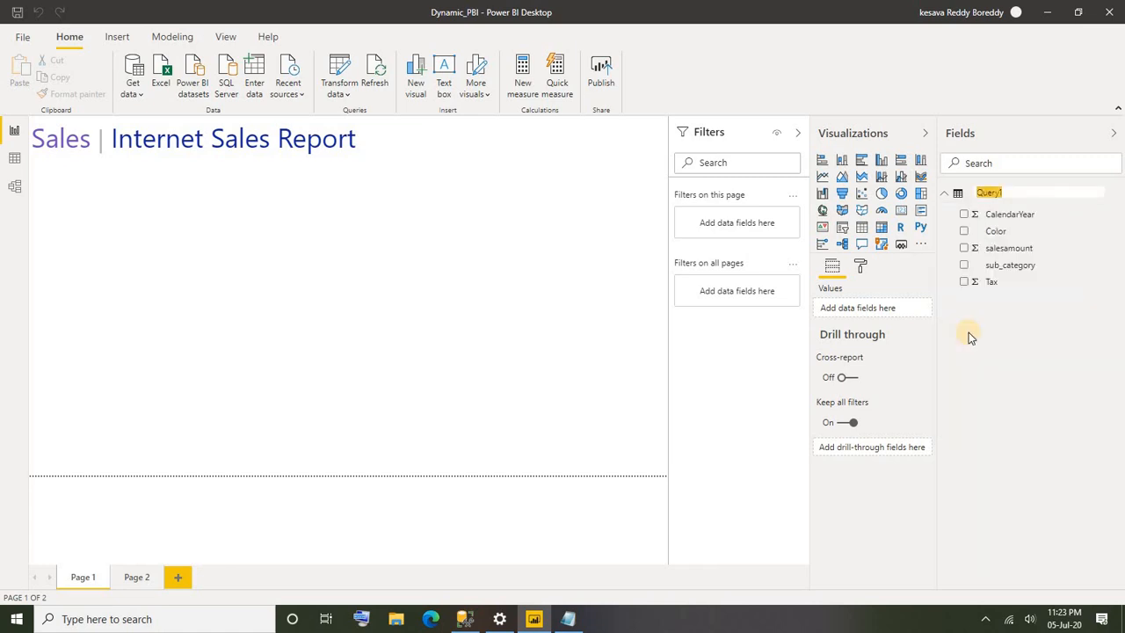
type("InternetSales")
left_click(461, 296)
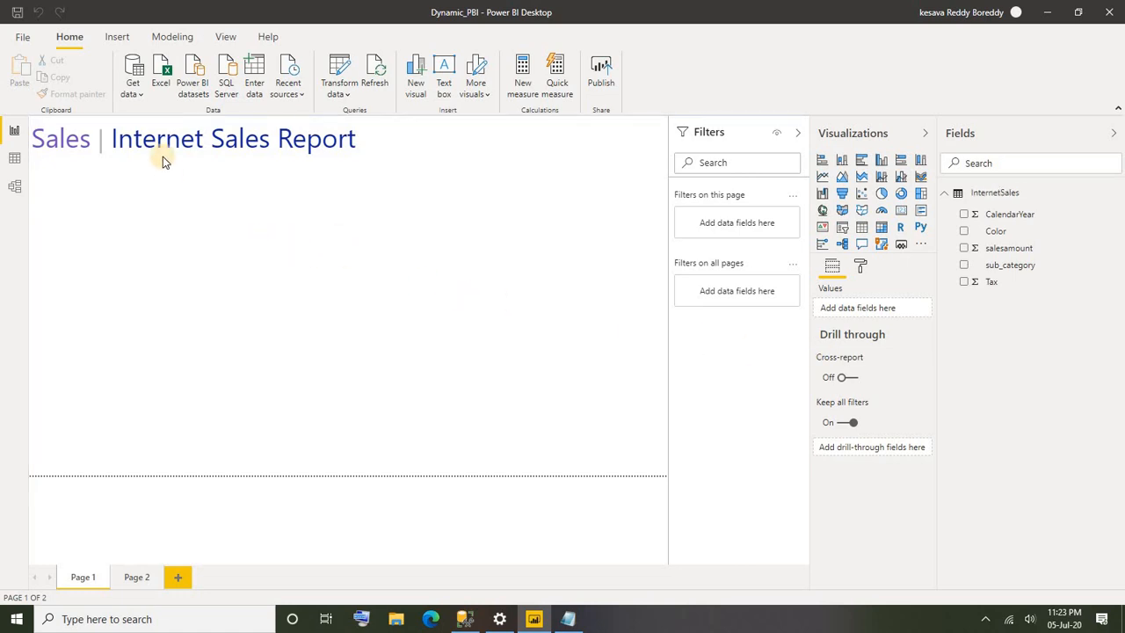
Open the InternetSales query in a maximized Power Query Editor and display the commands for adding columns.
left_click(347, 95)
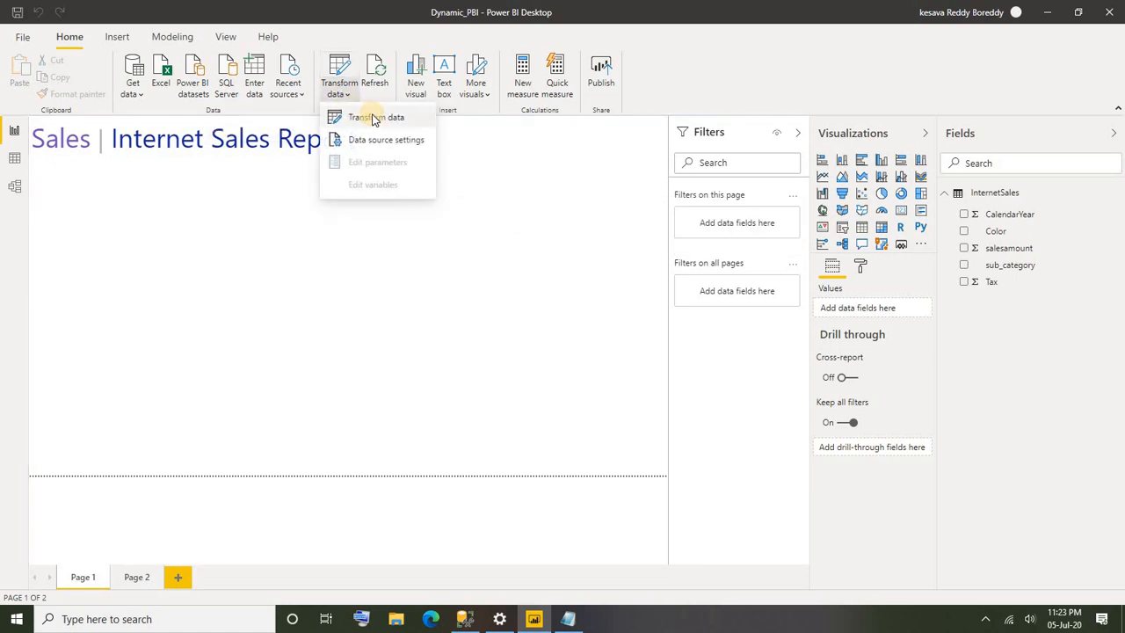
left_click(371, 116)
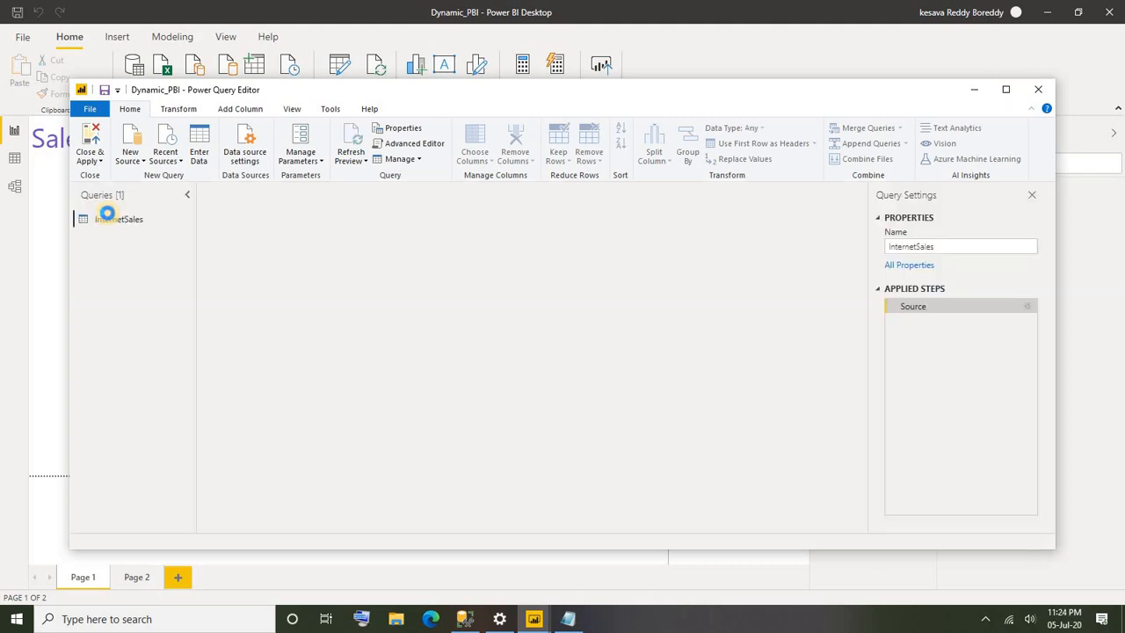
left_click(1006, 89)
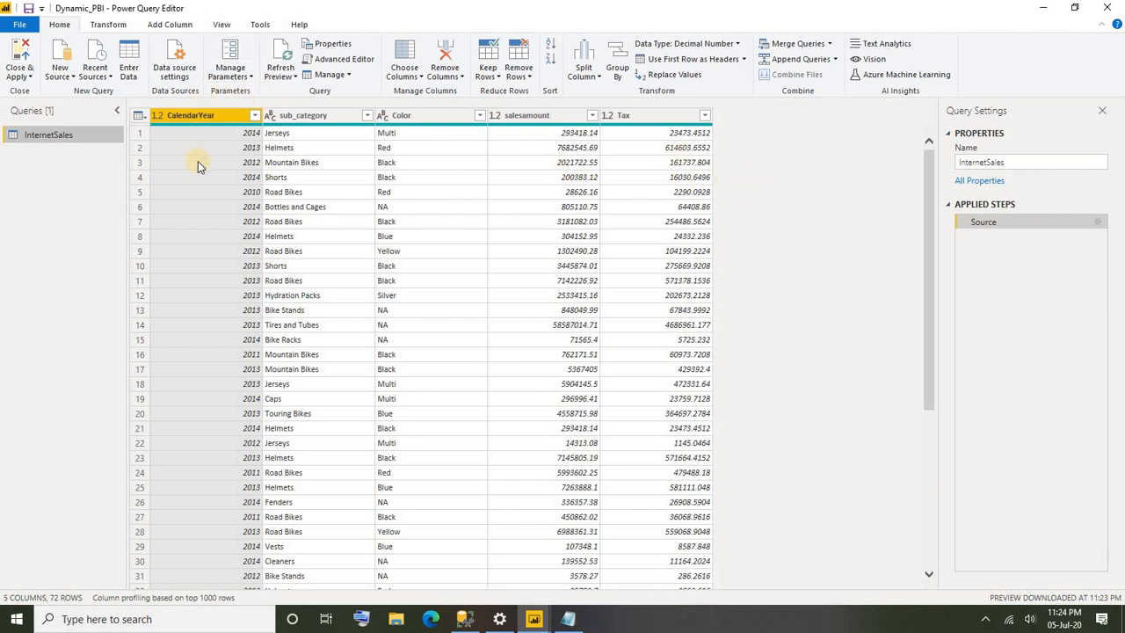
left_click(168, 24)
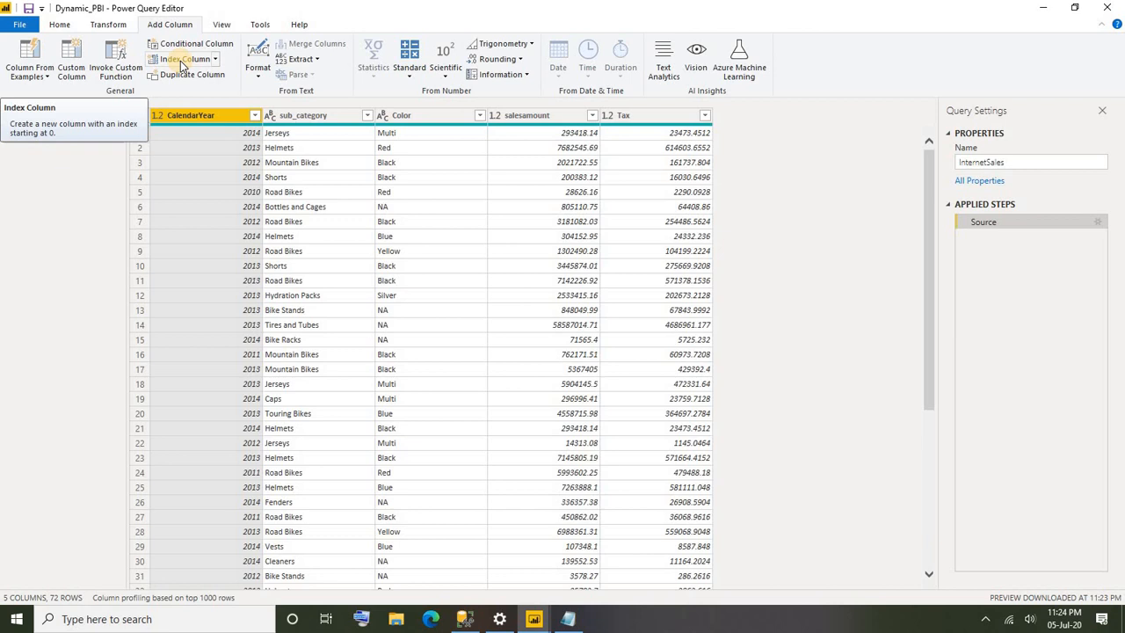
Add an index column starting at 0 to the InternetSales query and move it before CalendarYear as the first column.
left_click(182, 62)
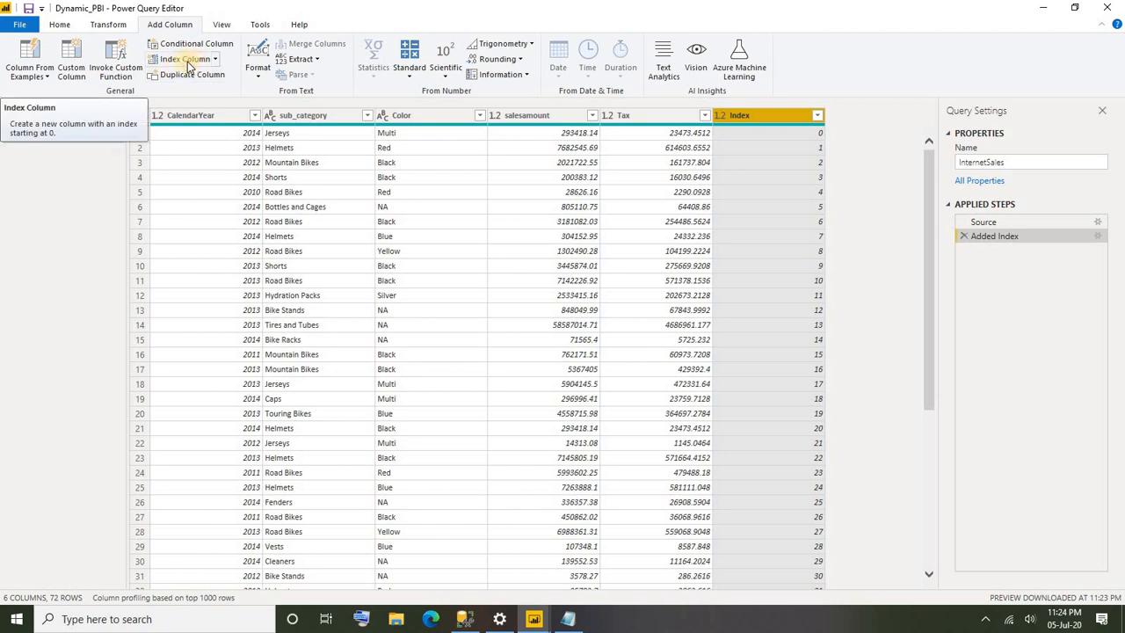
left_click_drag(765, 121, 211, 129)
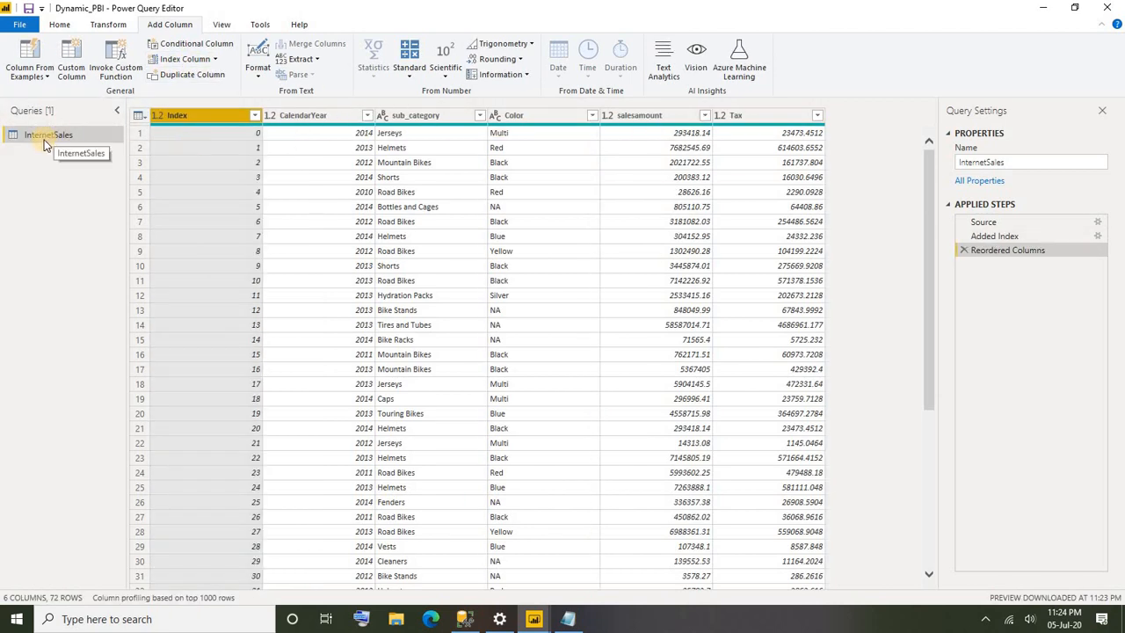
Duplicate the InternetSales query and rename the copy as DynamicAccess.
right_click(44, 139)
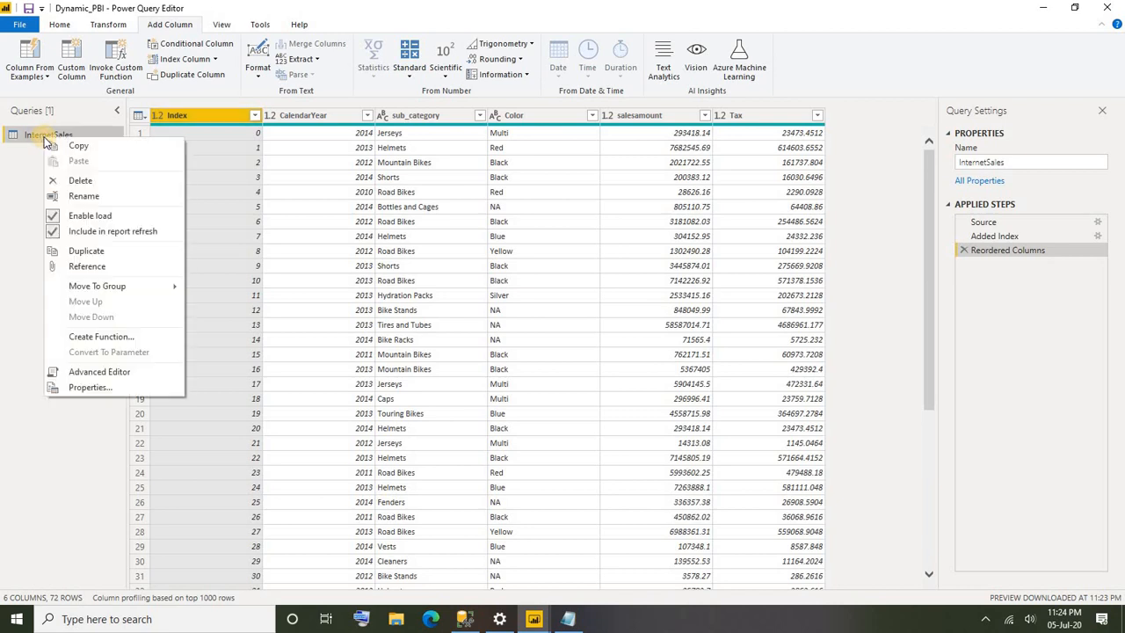
left_click(88, 252)
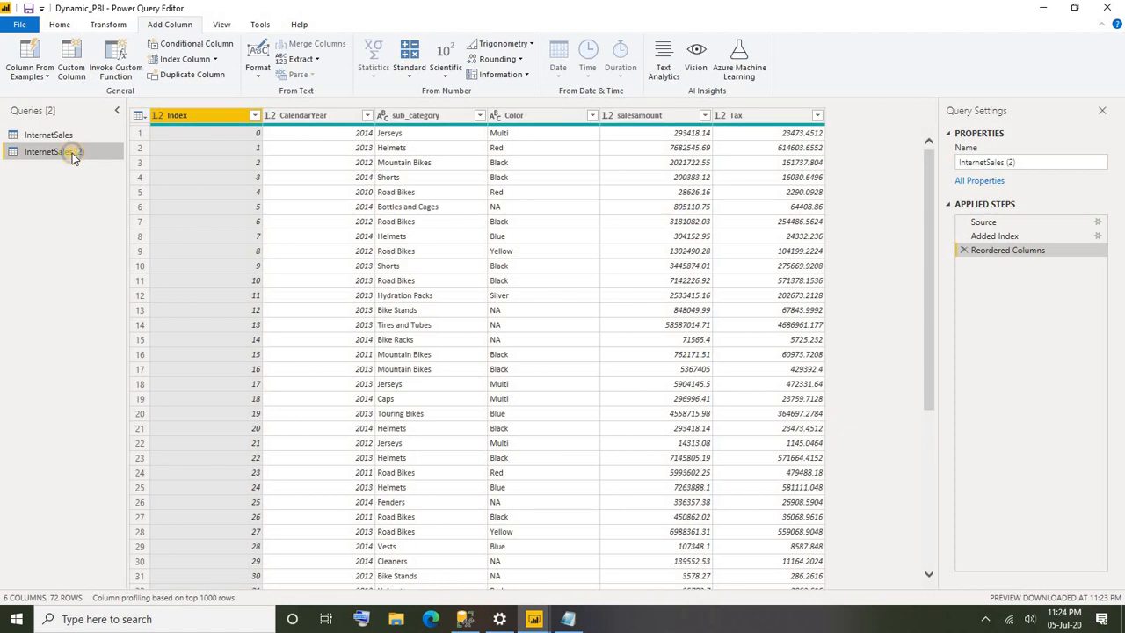
right_click(76, 151)
left_click(120, 213)
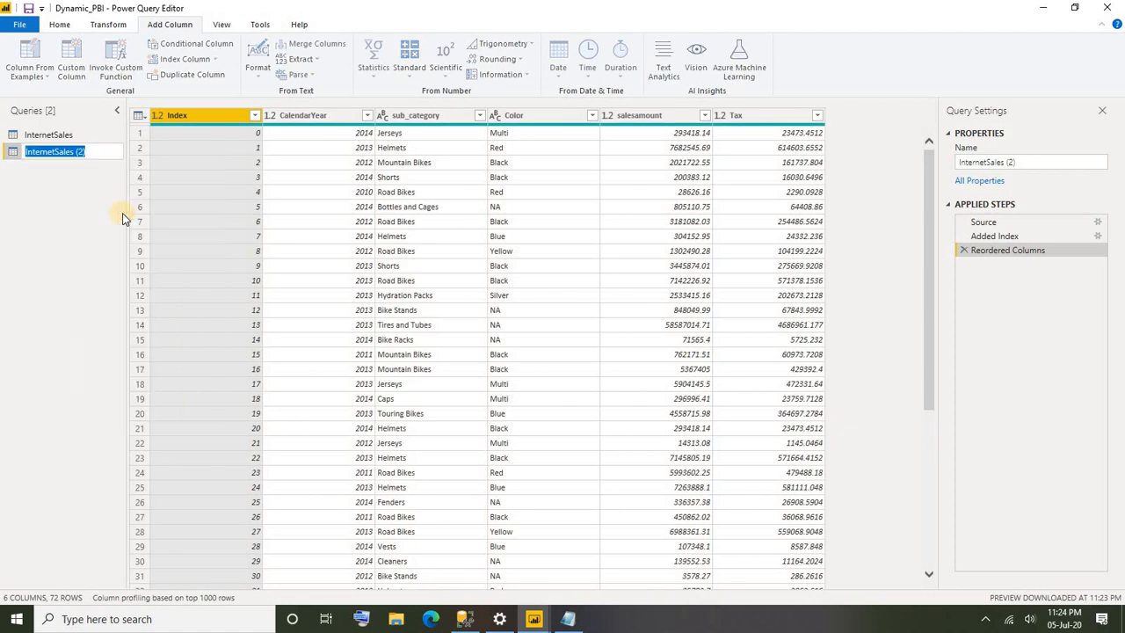
type("DynamicAccess")
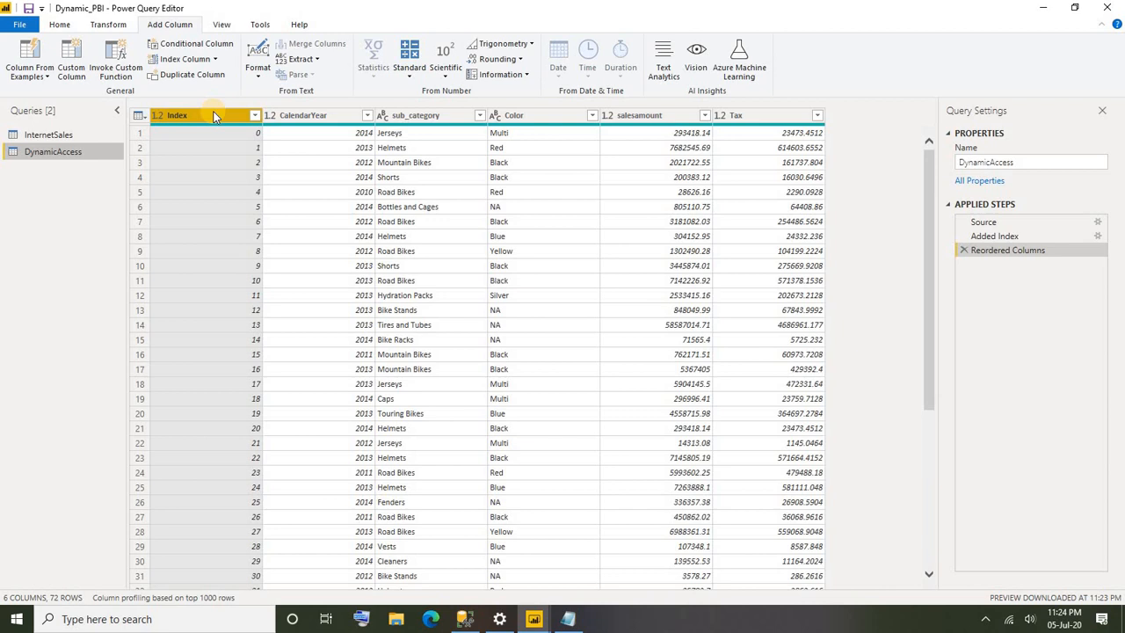
Remove the salesamount and Tax columns from the DynamicAccess query.
left_click(303, 115)
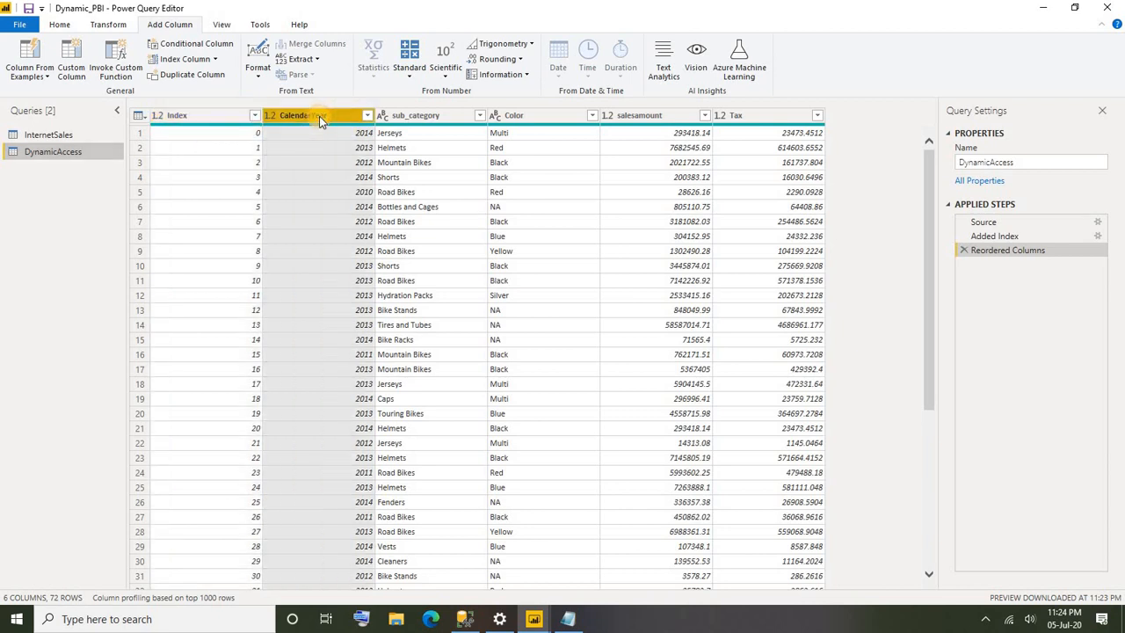
left_click(648, 116)
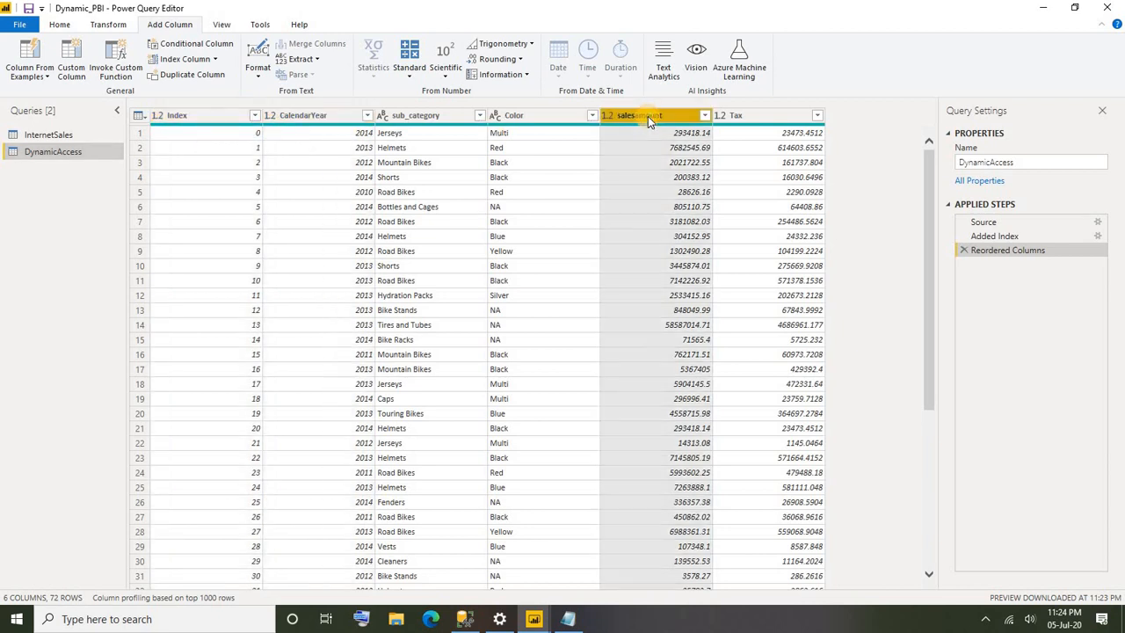
left_click(745, 115, "ctrl")
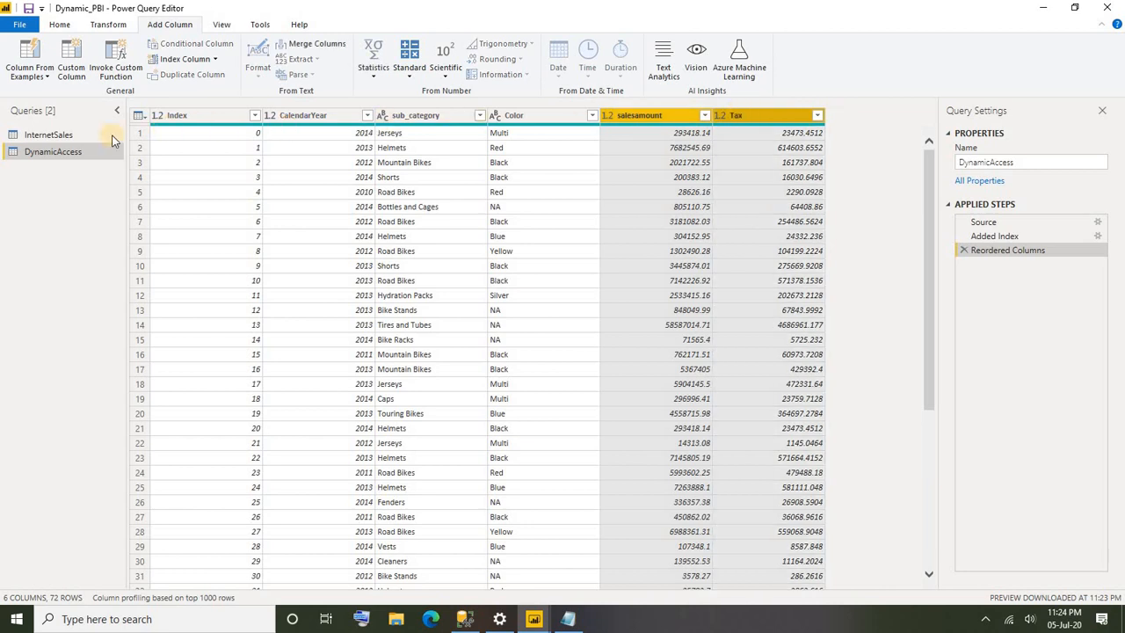
right_click(677, 116)
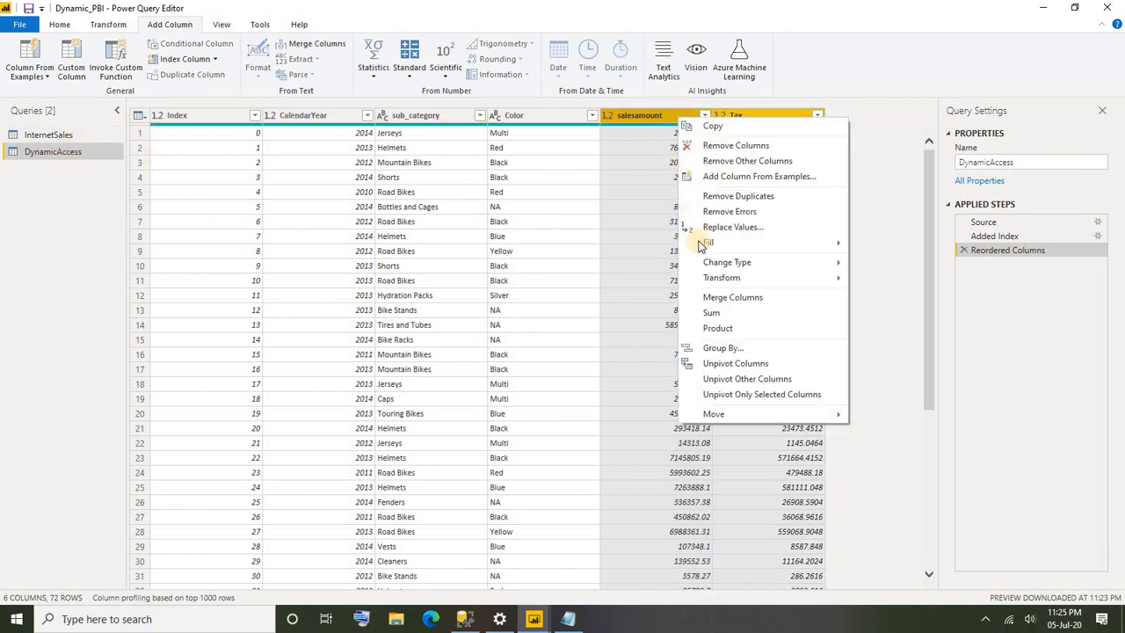
left_click(741, 146)
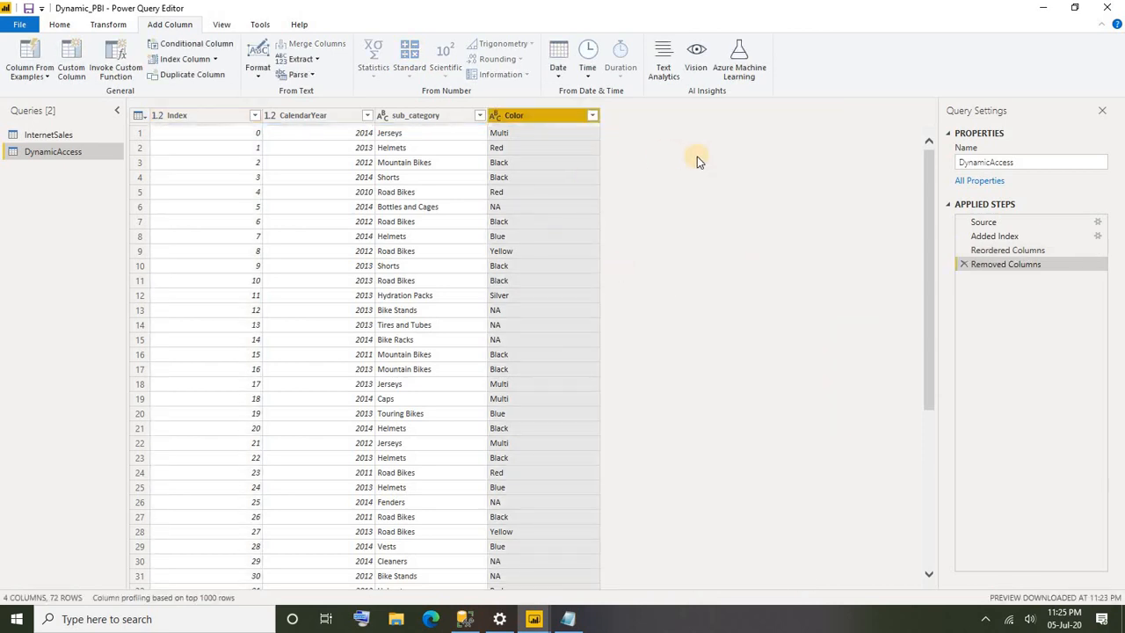
Unpivot the CalendarYear, sub_category and Color columns of the DynamicAccess query into attribute and value pairs.
left_click(303, 117)
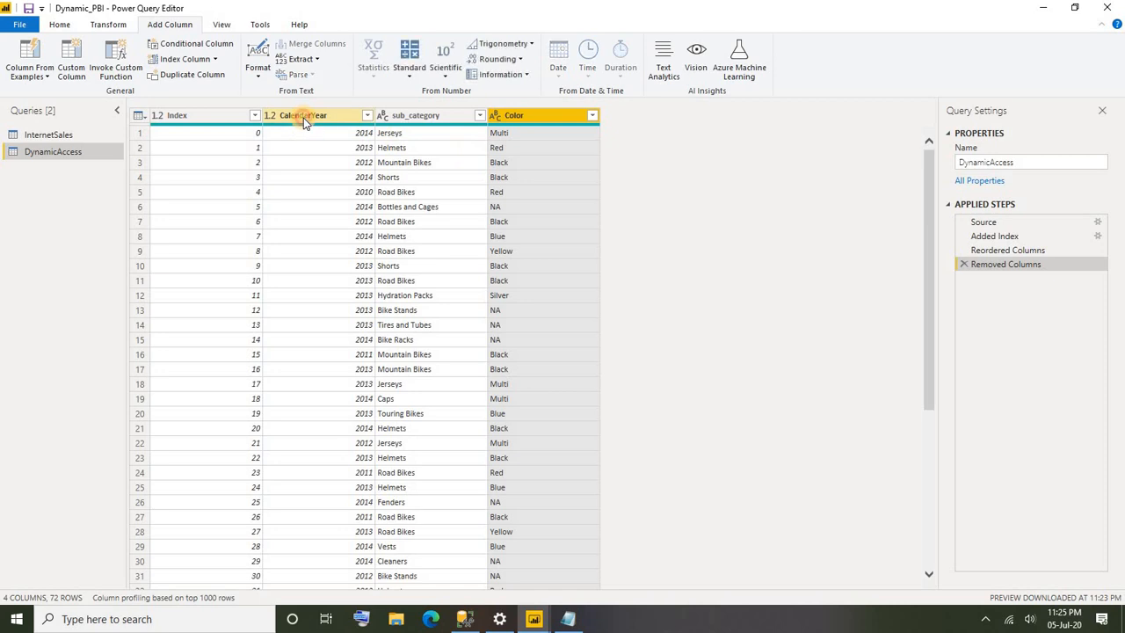
left_click(400, 118, "ctrl")
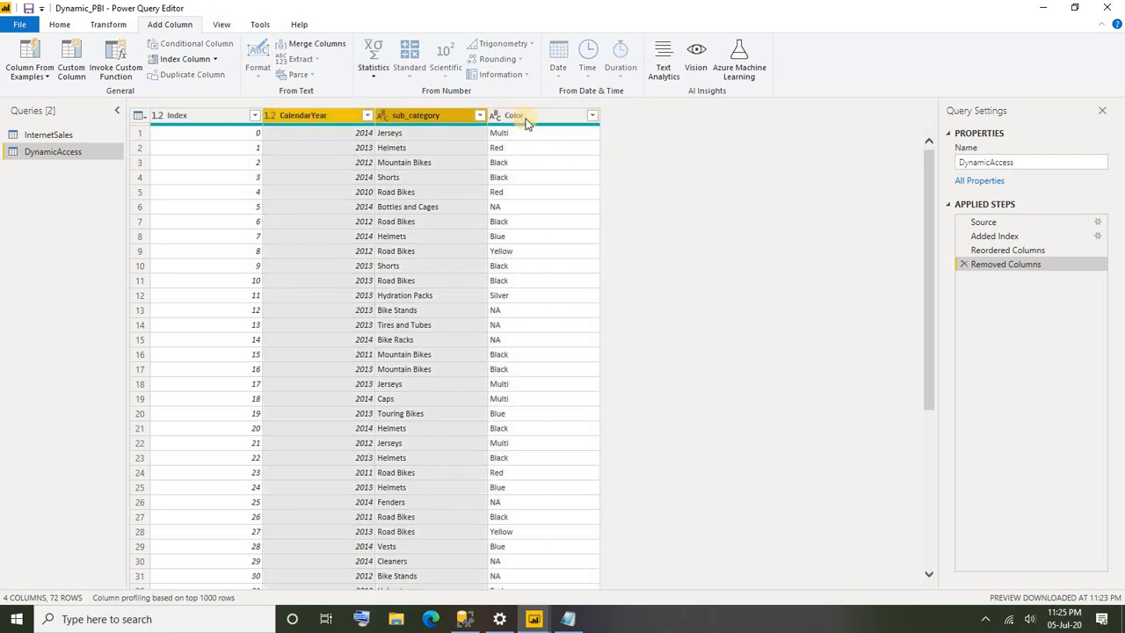
left_click(533, 119, "ctrl")
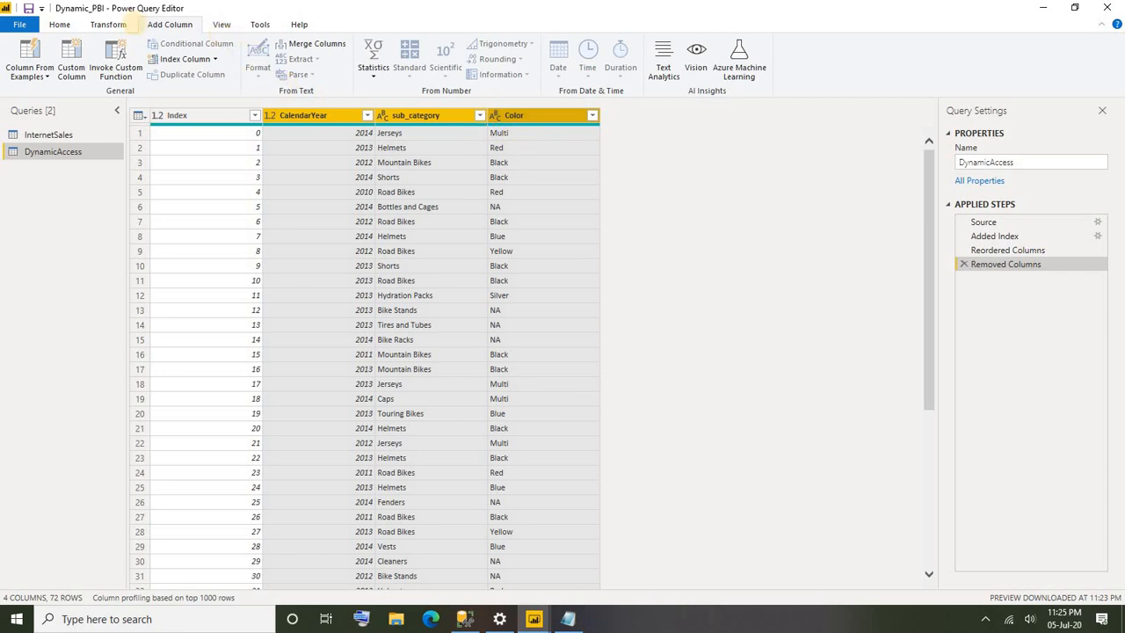
left_click(108, 24)
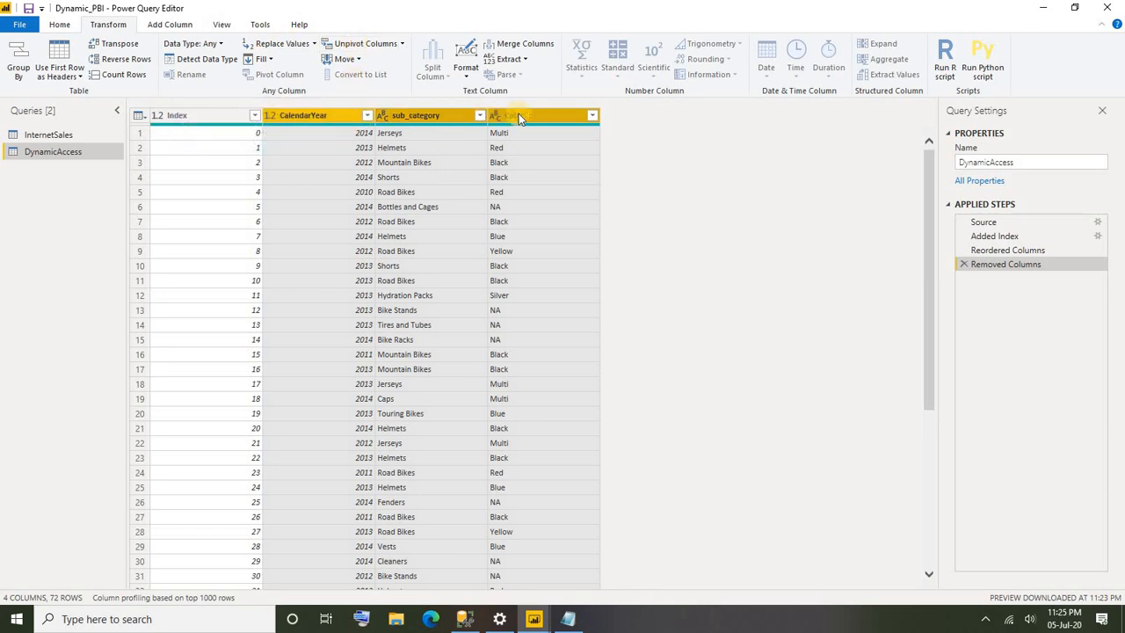
left_click(367, 45)
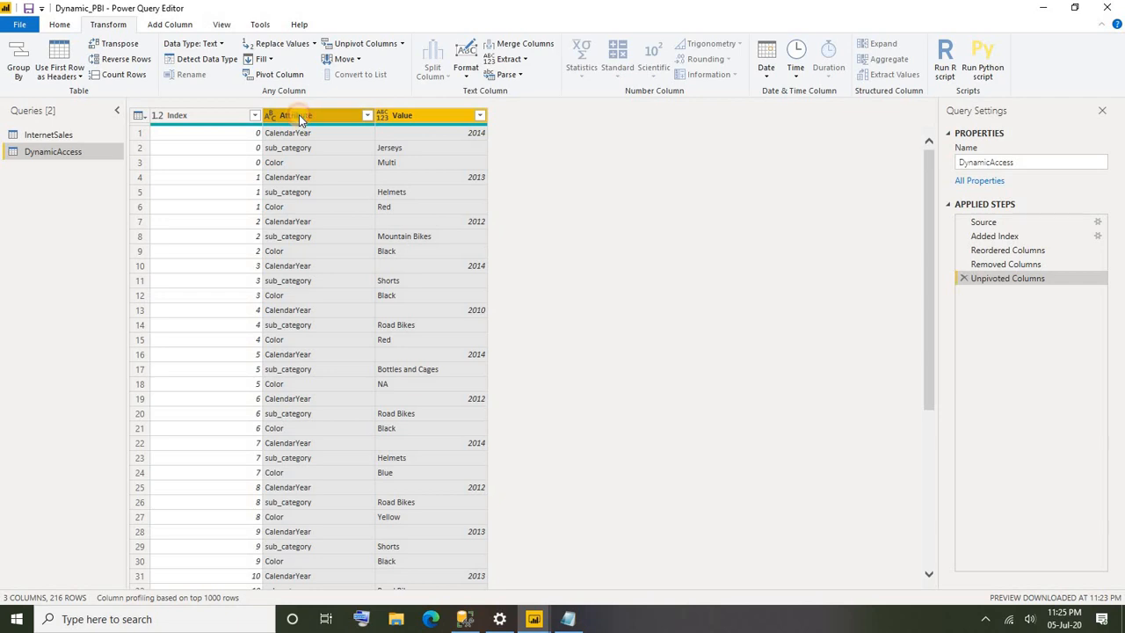
Examine the unpivoted Attribute and Value columns and how the Index values repeat across the first rows.
left_click(299, 120)
left_click(418, 118)
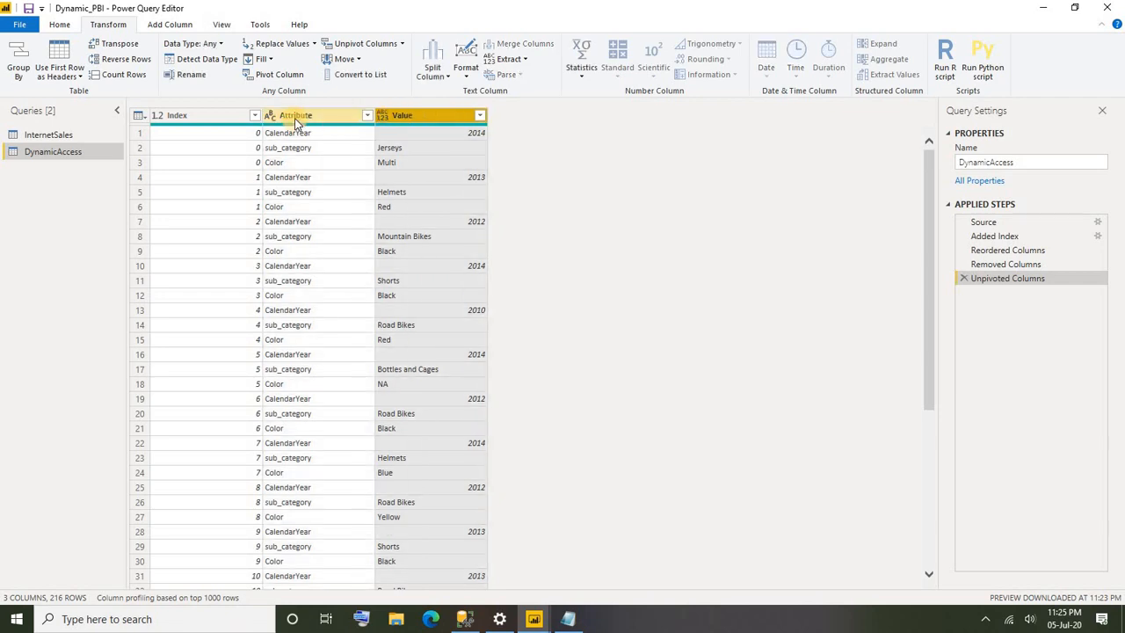
left_click(297, 122)
left_click(410, 118)
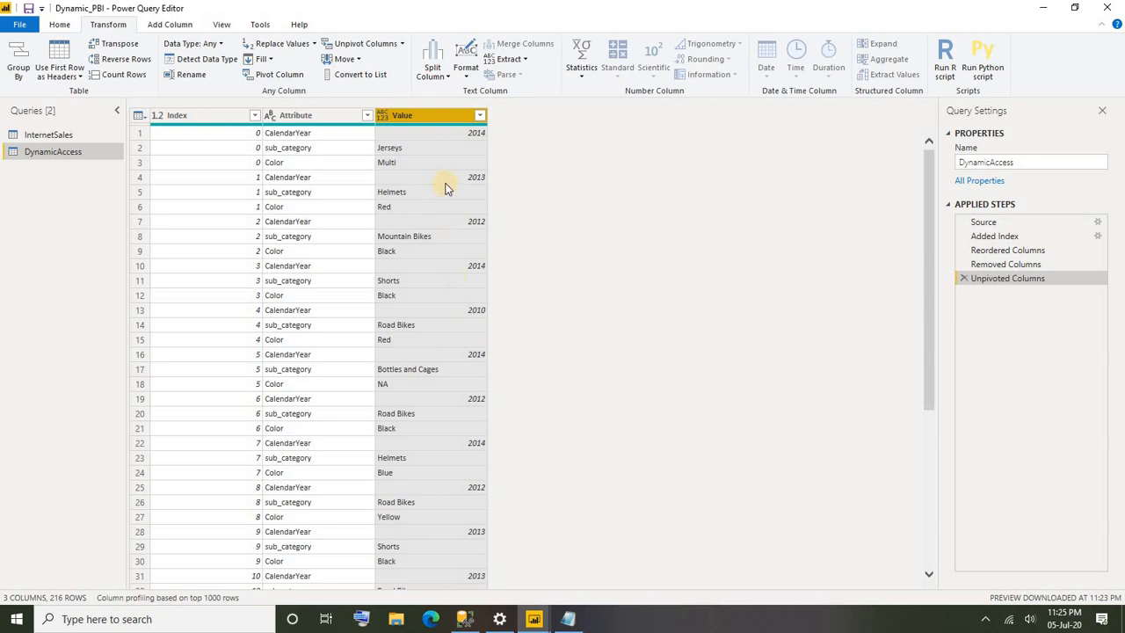
left_click(211, 134)
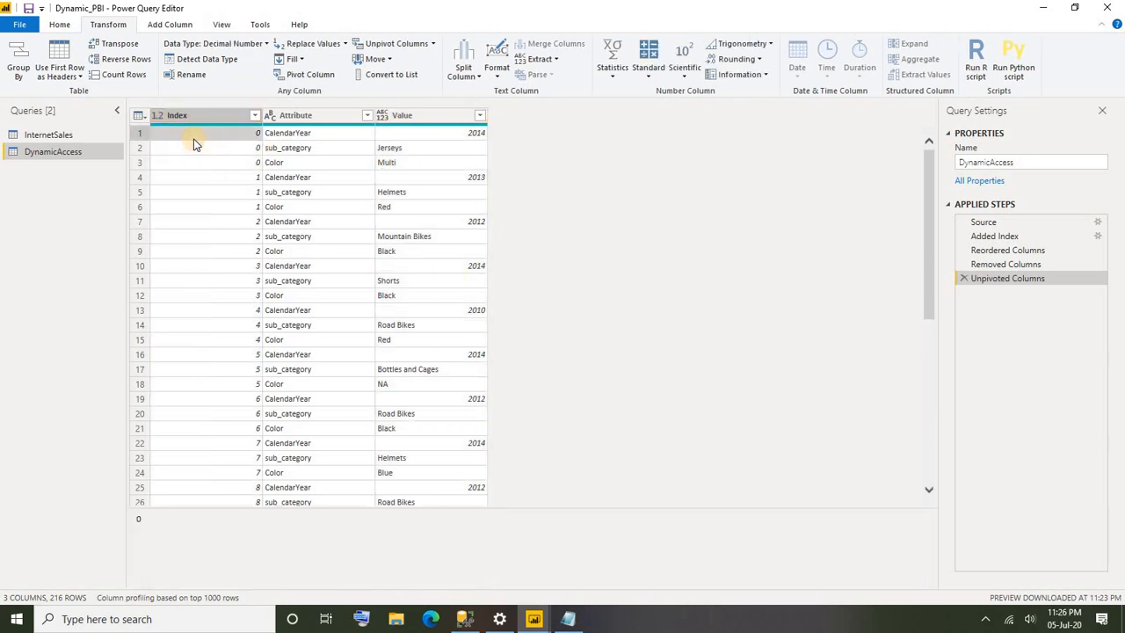
left_click(206, 147)
left_click(213, 169)
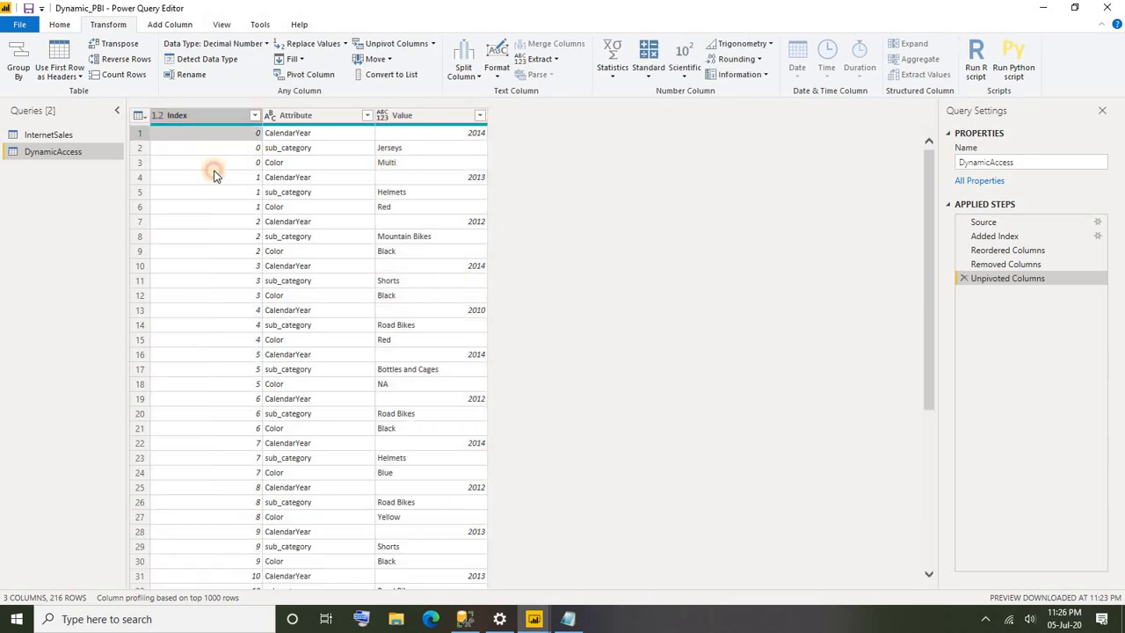
left_click(232, 149)
left_click(228, 133)
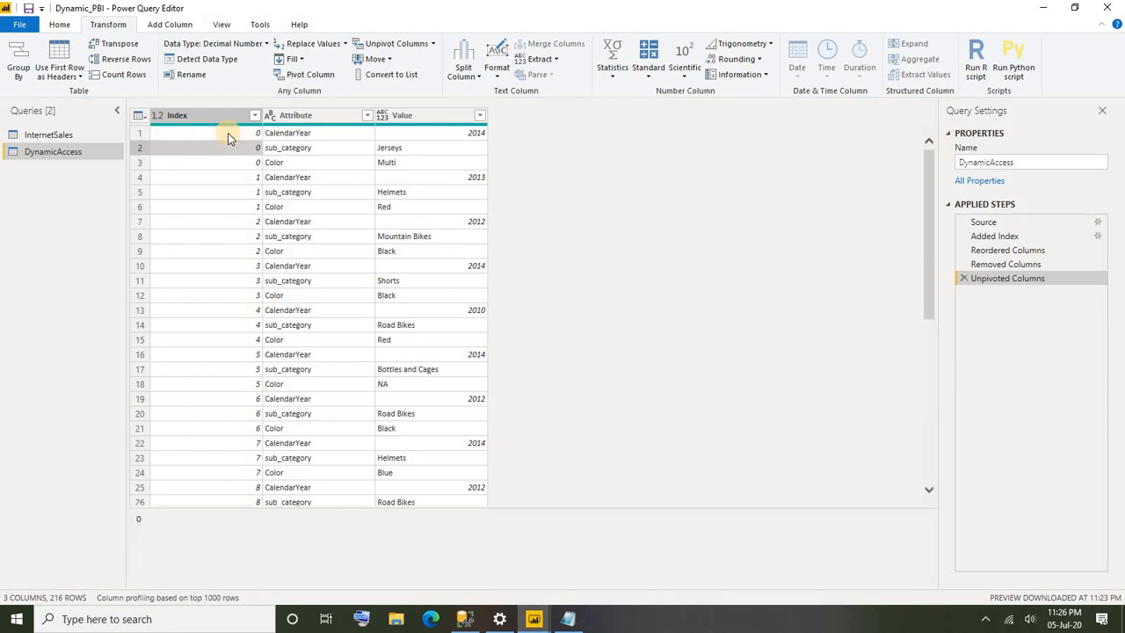
key("Down")
key("Down")
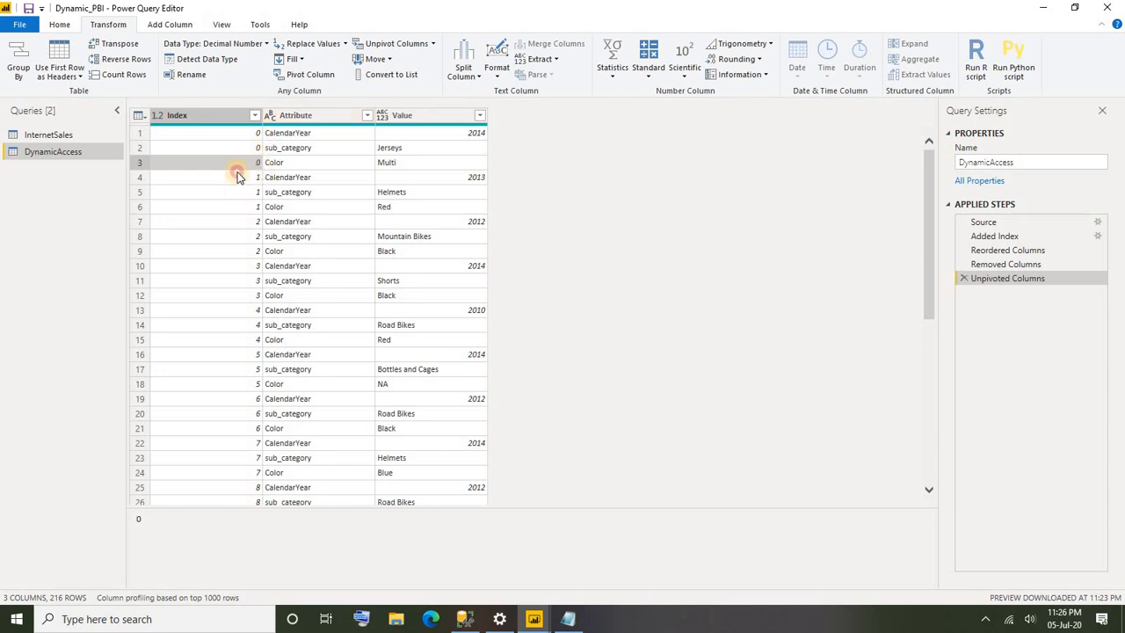
key("Down")
key("Down")
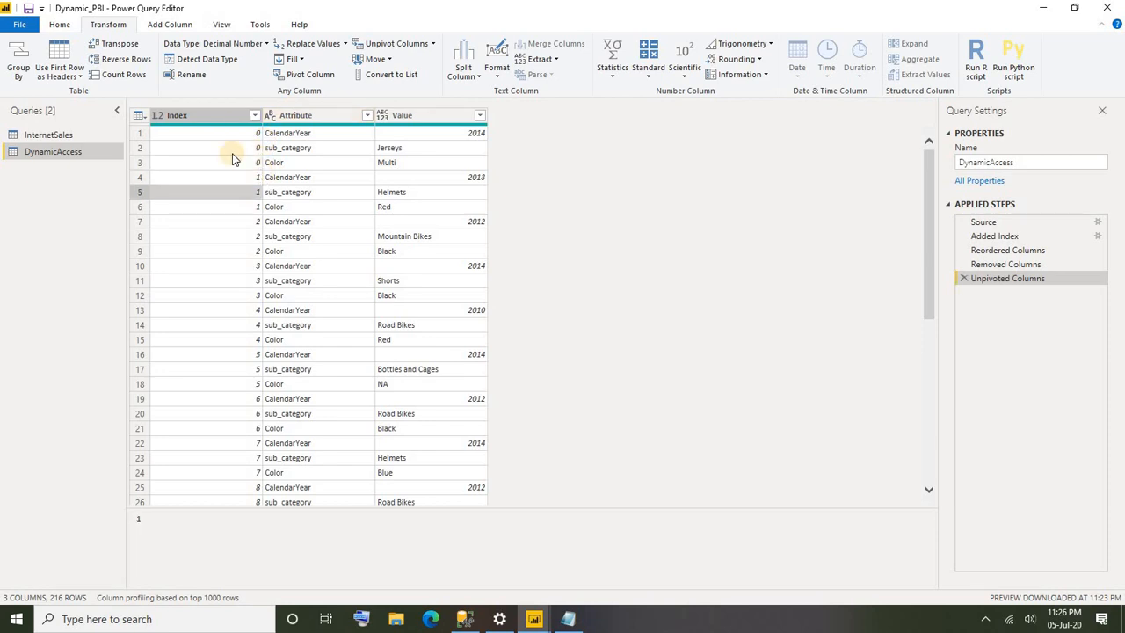
Apply the query changes to the report and close the Power Query Editor.
left_click(59, 24)
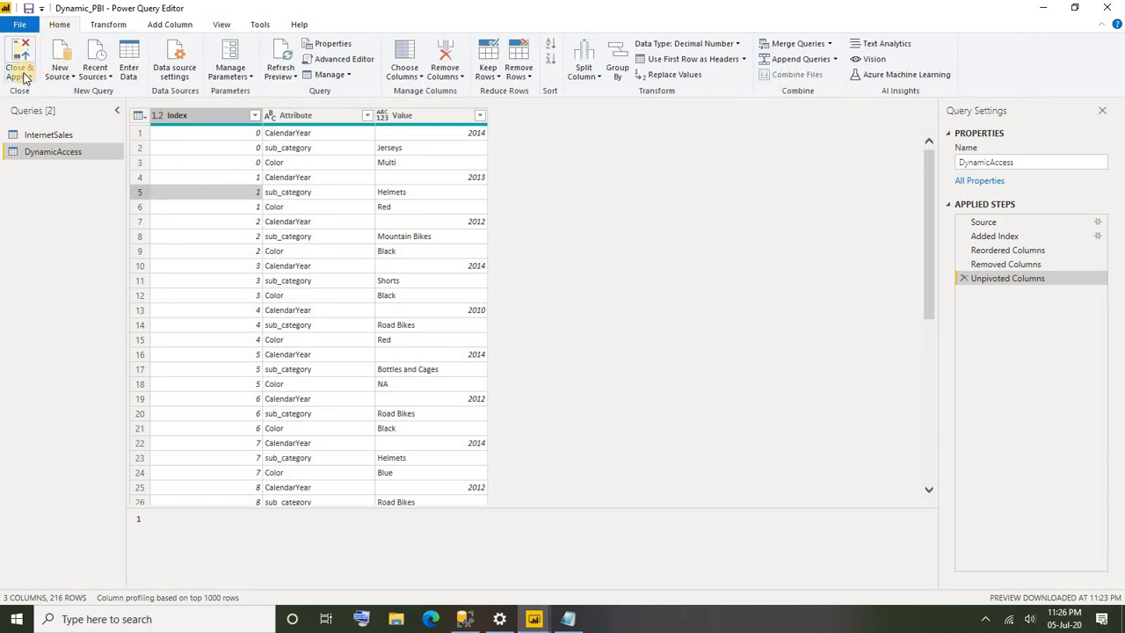
left_click(25, 78)
left_click(50, 94)
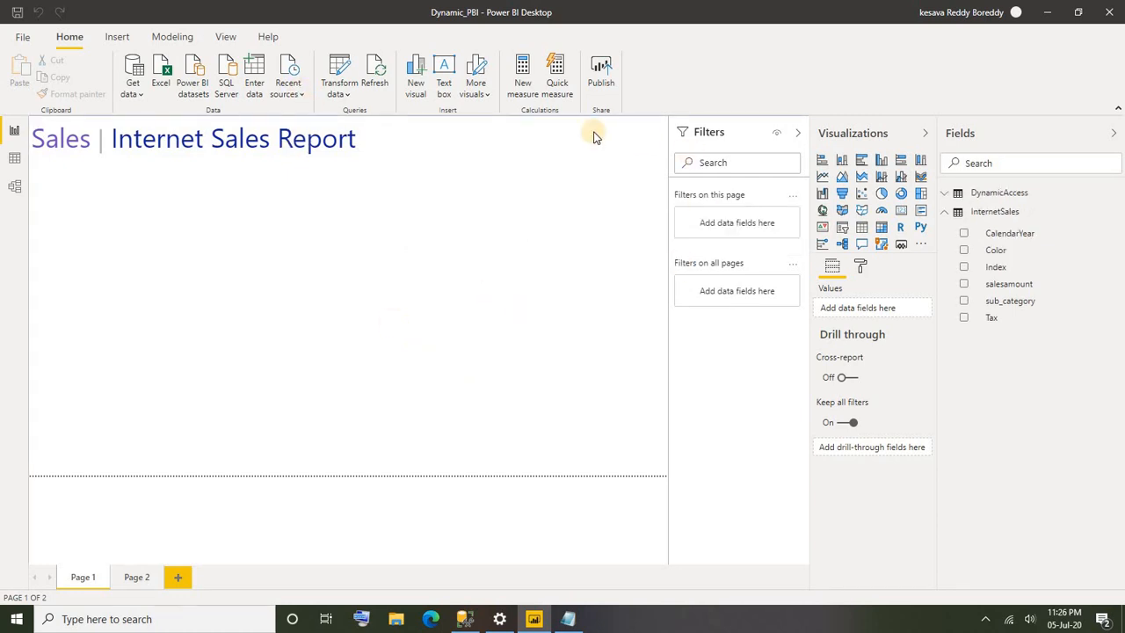
Add a clustered column chart to Page 1, place it below the report title and enlarge it downward and to the left.
left_click(448, 283)
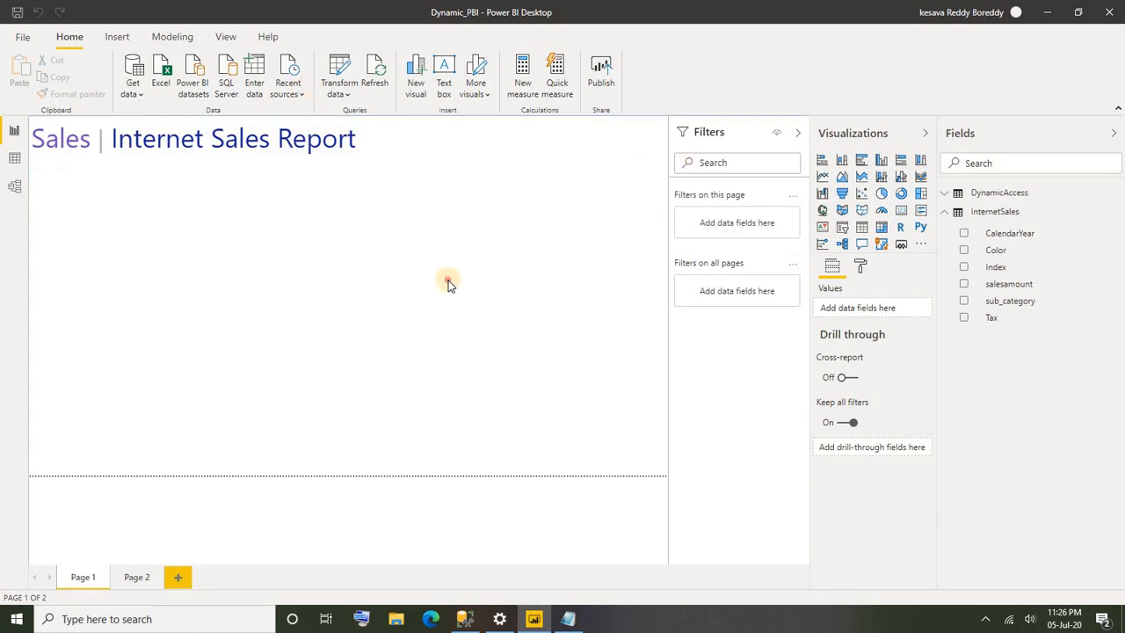
left_click(881, 160)
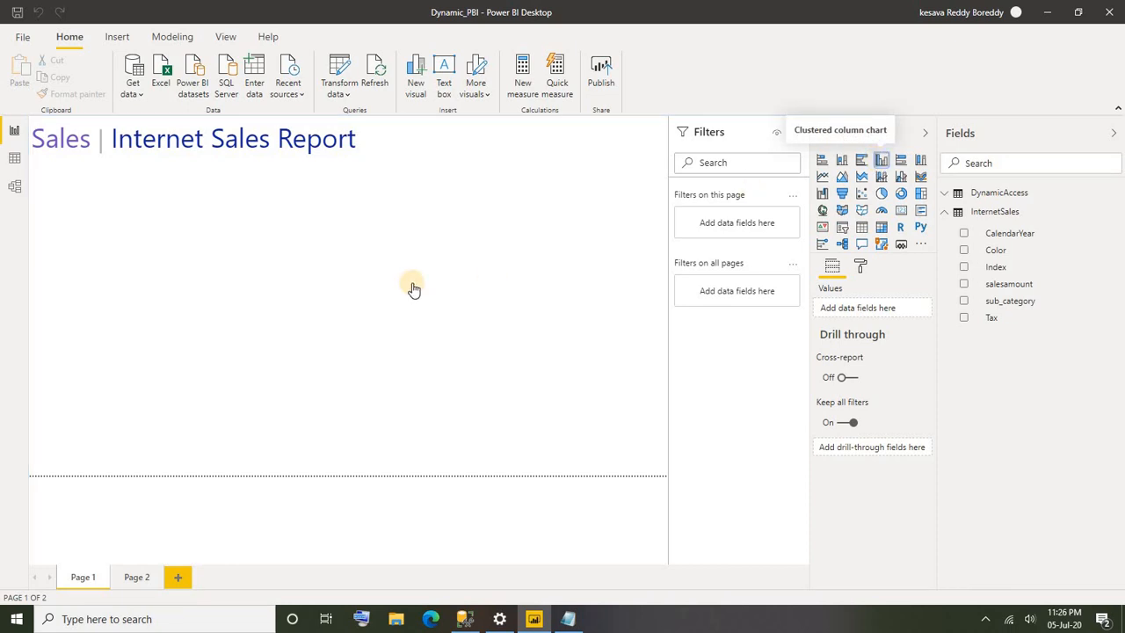
left_click_drag(30, 251, 299, 286)
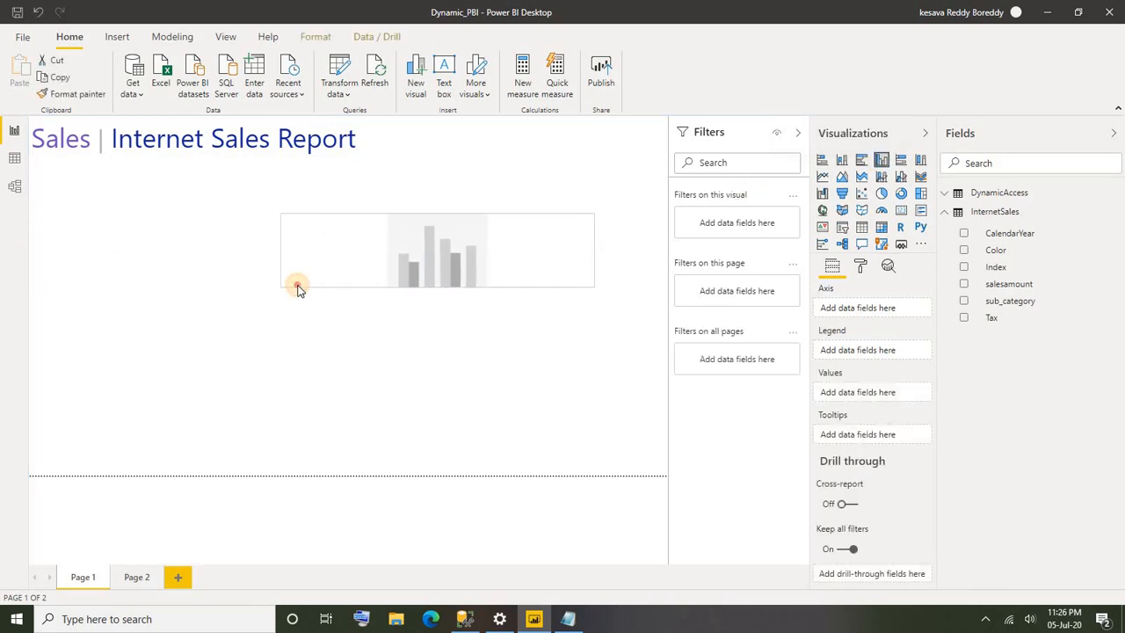
left_click_drag(447, 286, 446, 441)
left_click_drag(300, 326, 217, 327)
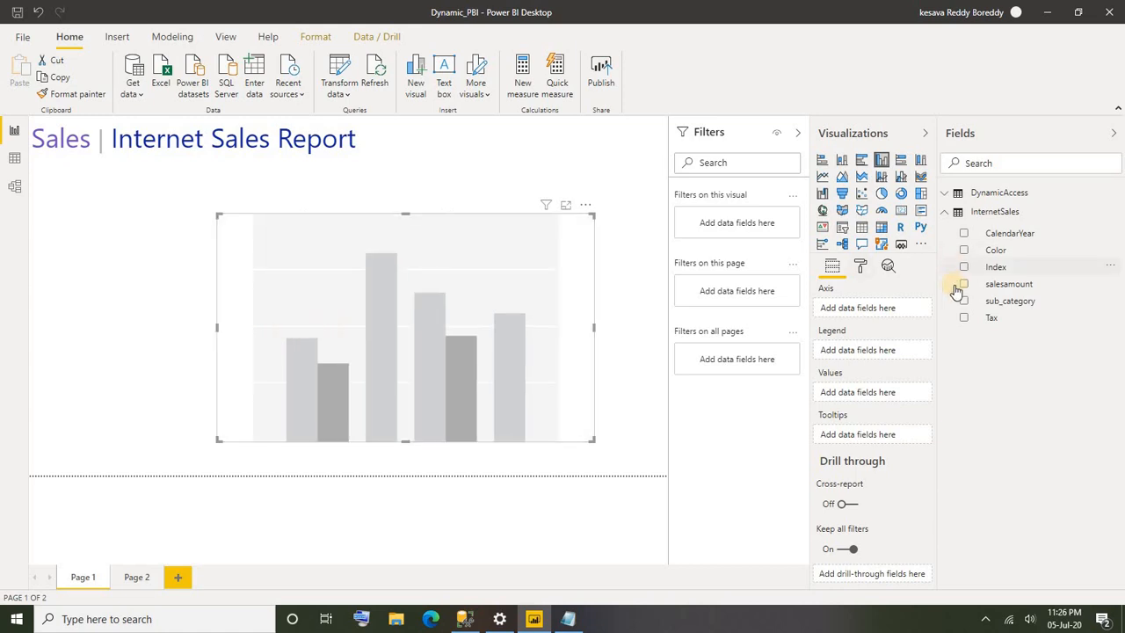
left_click(965, 284)
left_click_drag(992, 325, 925, 328)
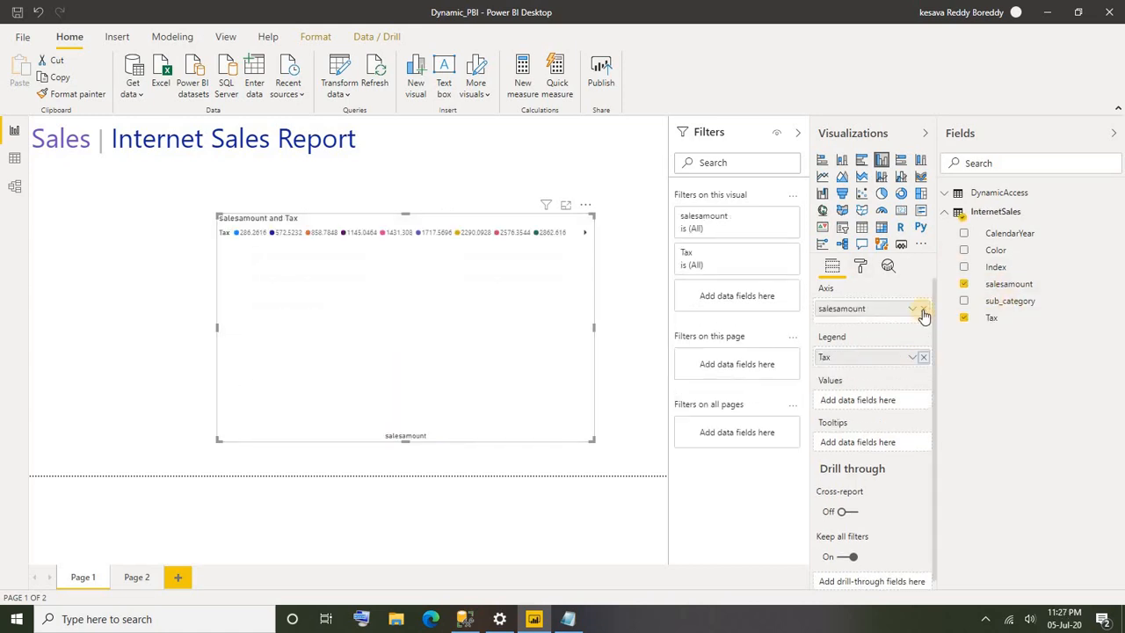
left_click(964, 318)
left_click(964, 284)
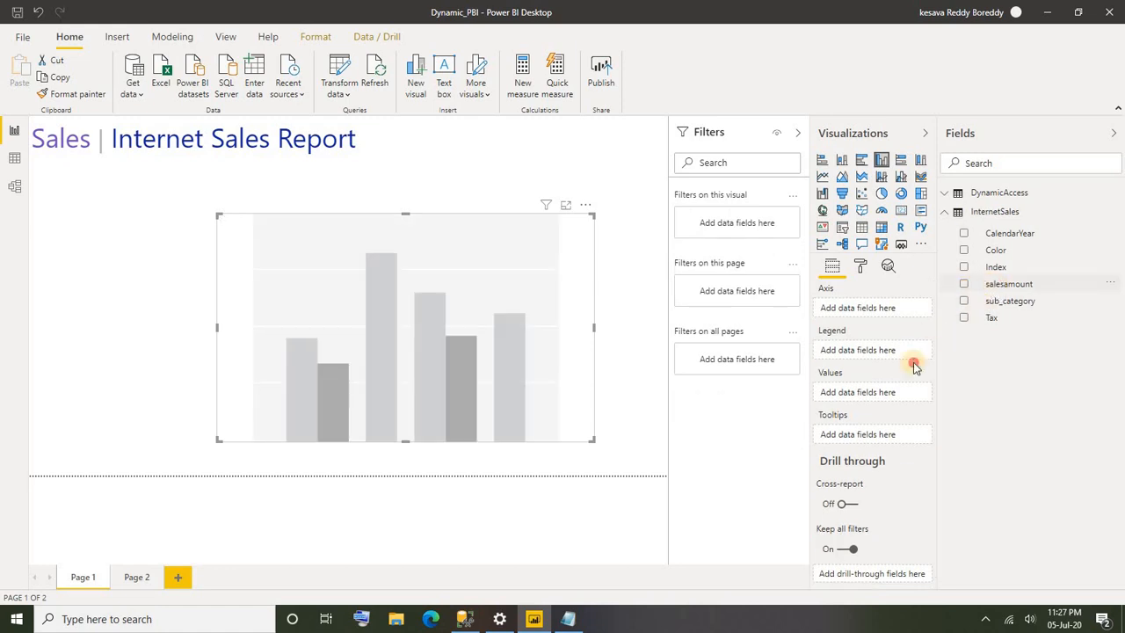
Add the salesamount and Tax fields from InternetSales to the column chart's values.
left_click_drag(914, 367, 854, 392)
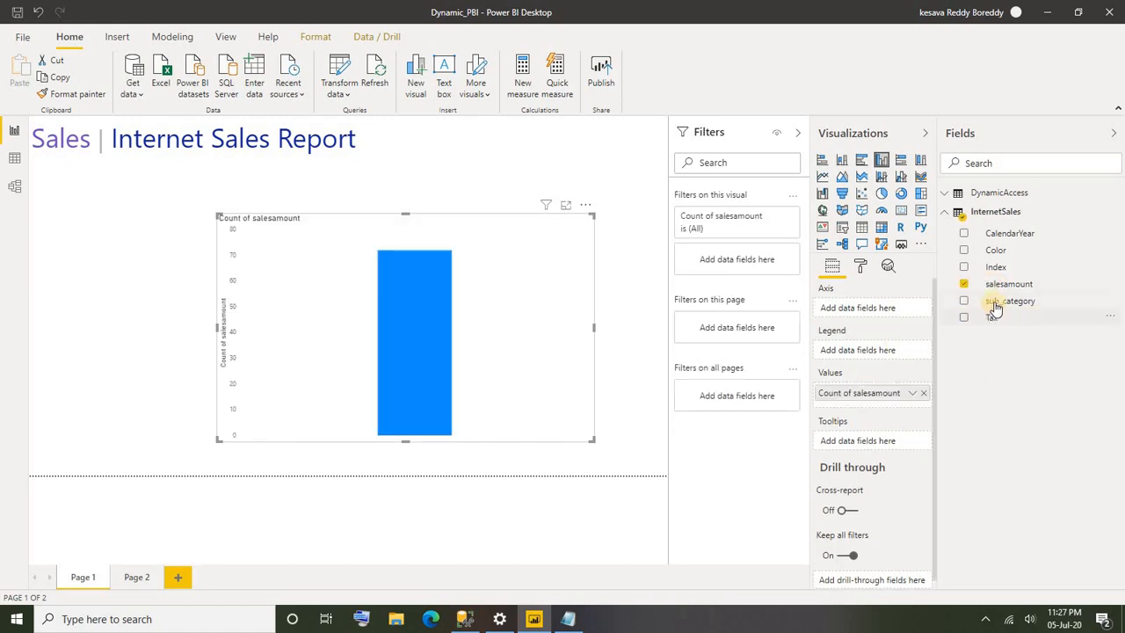
left_click_drag(996, 308, 915, 399)
Change the aggregation of salesamount and Tax in the column chart to Sum and extend the chart slightly upward.
left_click(914, 394)
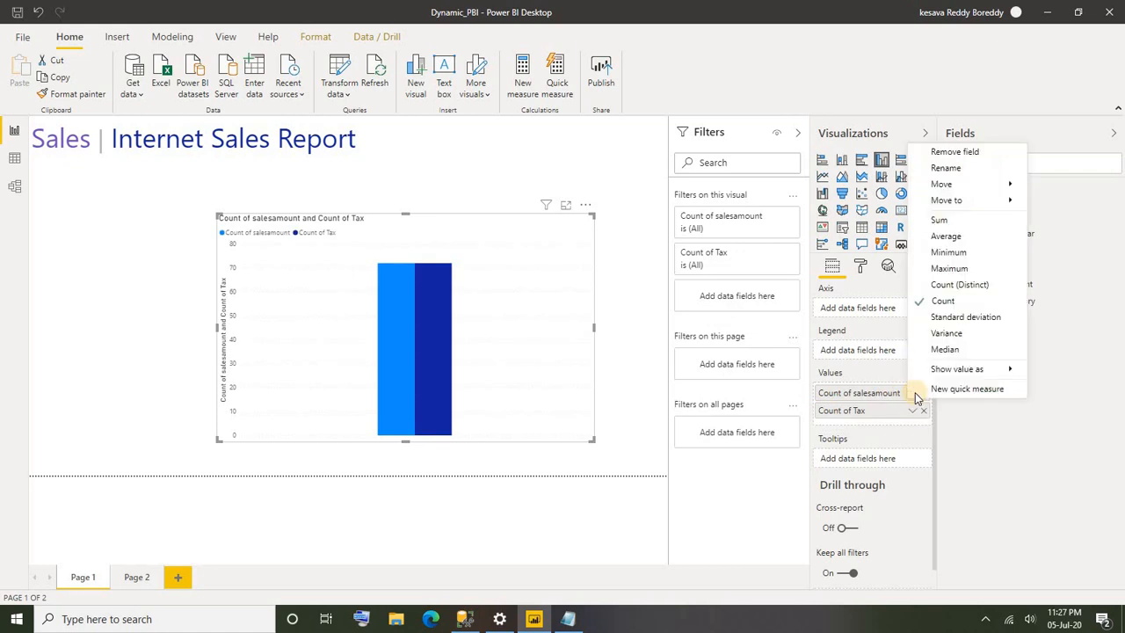
left_click(939, 222)
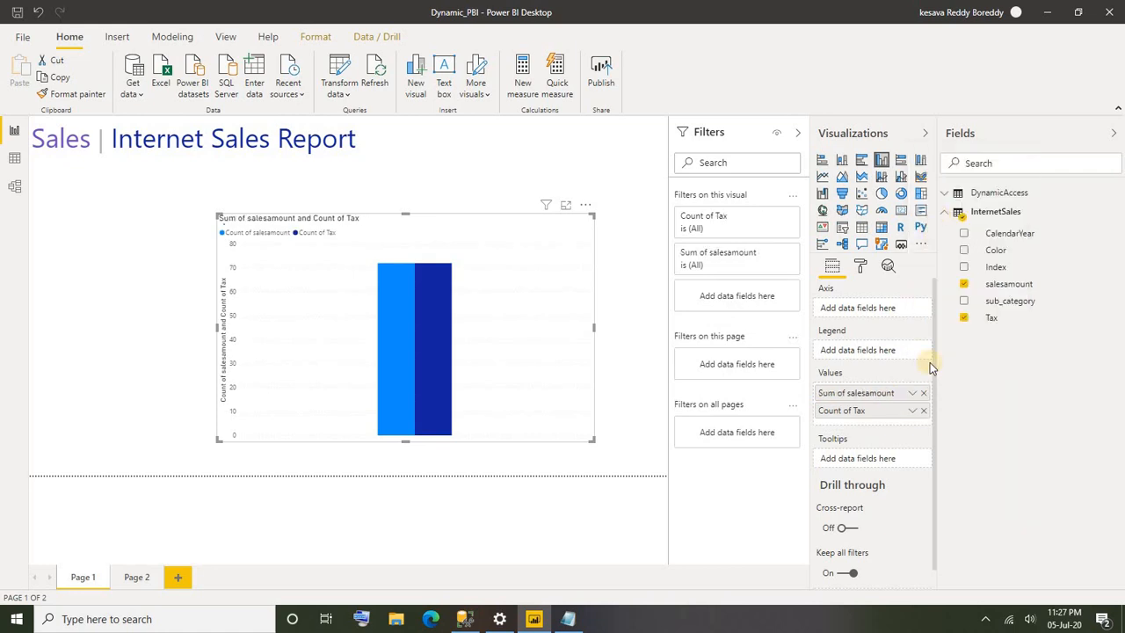
left_click(912, 412)
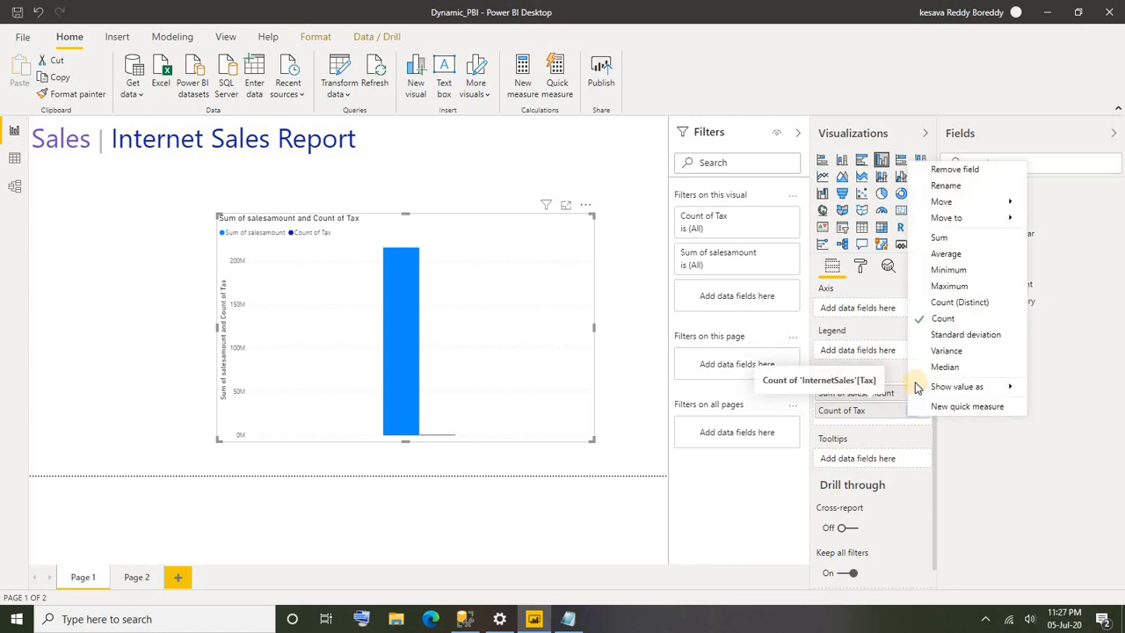
left_click(940, 238)
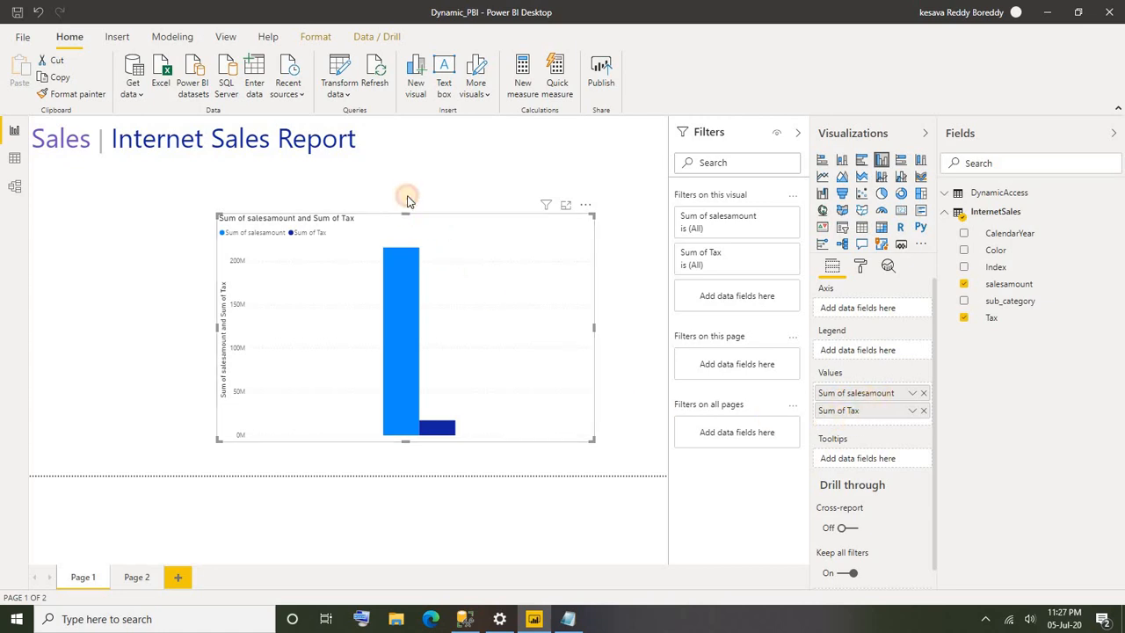
left_click_drag(405, 214, 407, 187)
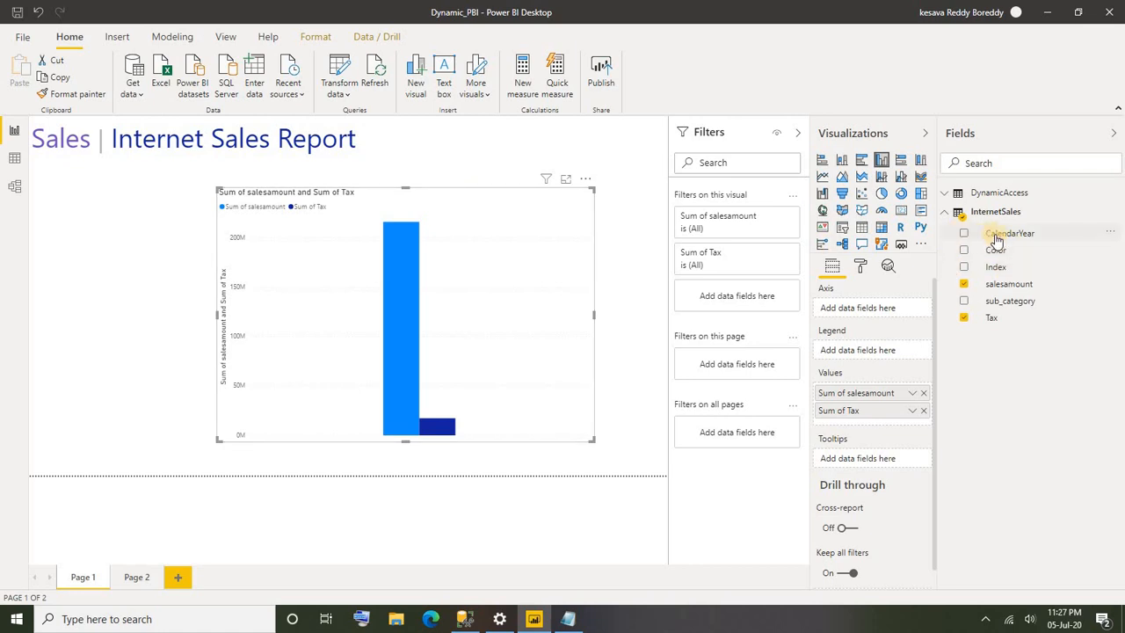
Try the InternetSales CalendarYear field on the column chart's axis and replace it with Color.
left_click_drag(998, 235, 844, 308)
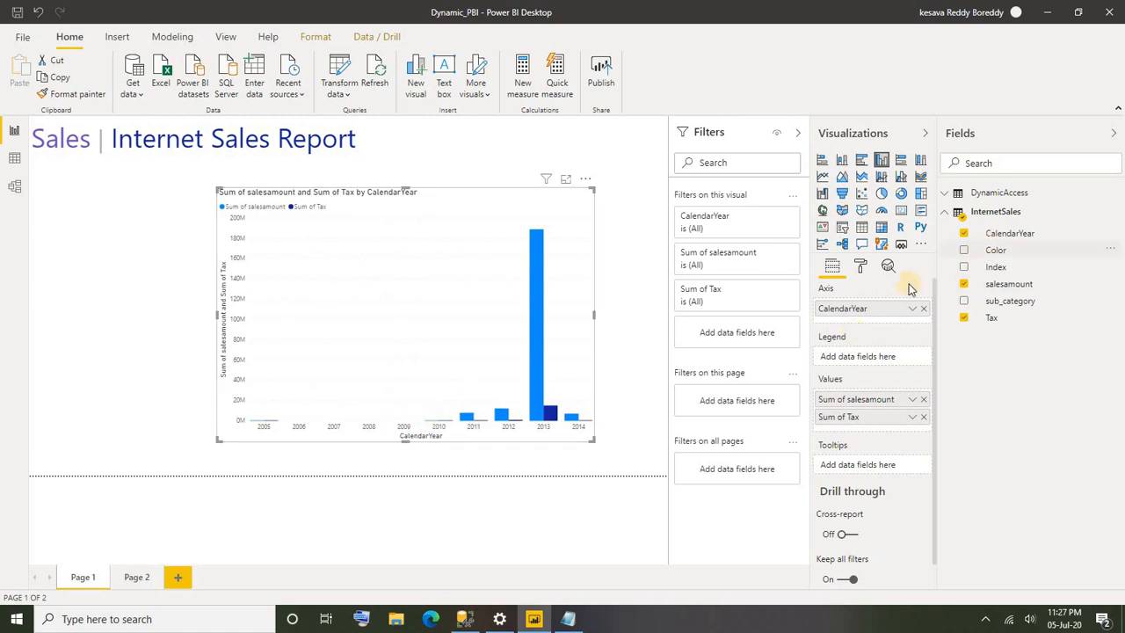
left_click(922, 313)
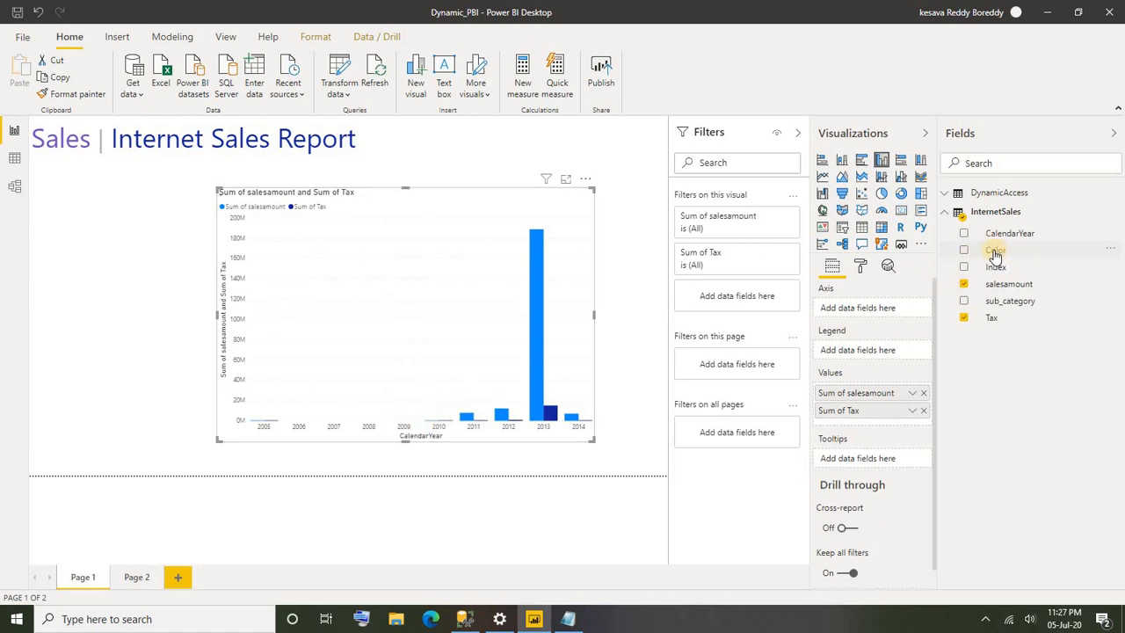
left_click(1000, 251)
left_click_drag(1000, 251, 872, 314)
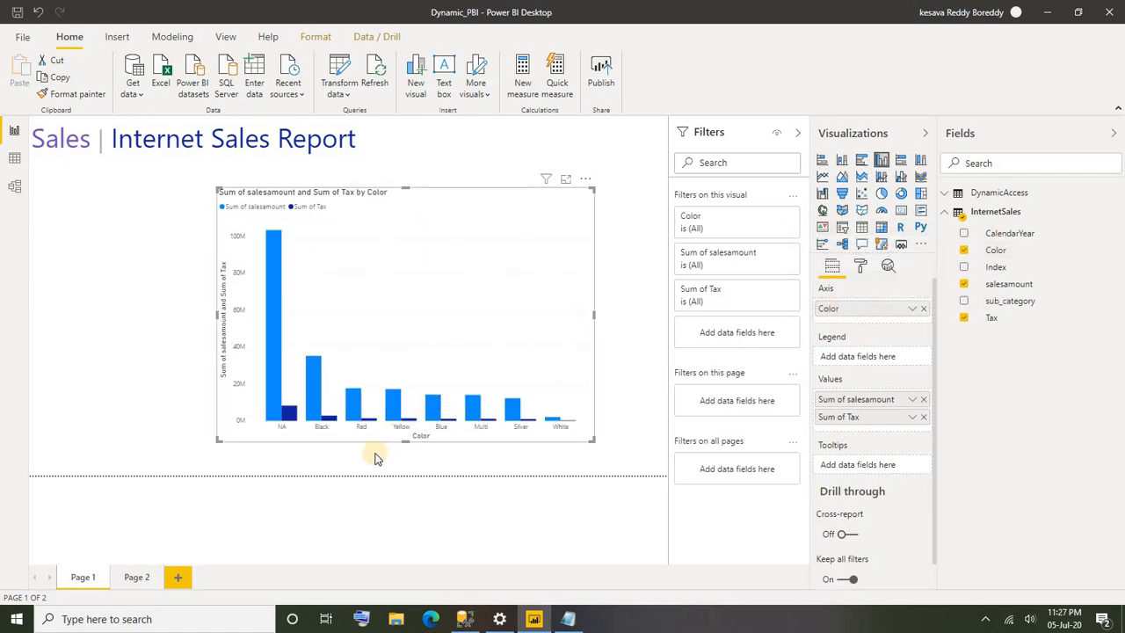
Enlarge the column chart slightly downward and widen it to the right, up to near the page edge.
left_click_drag(418, 453, 419, 462)
left_click_drag(595, 319, 618, 327)
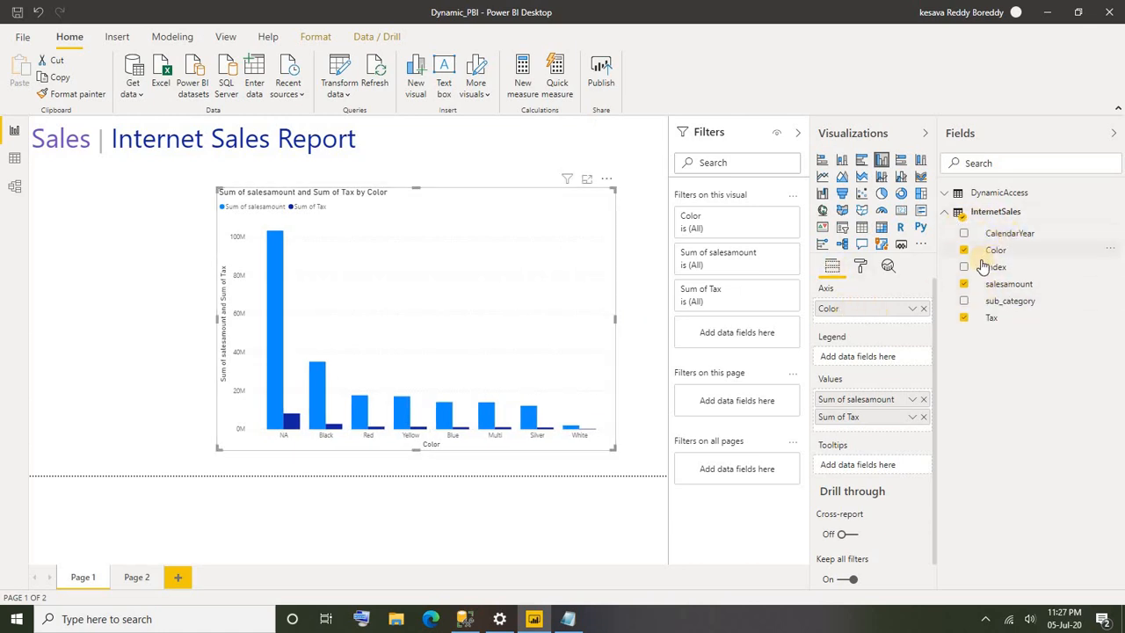
left_click_drag(626, 320, 650, 320)
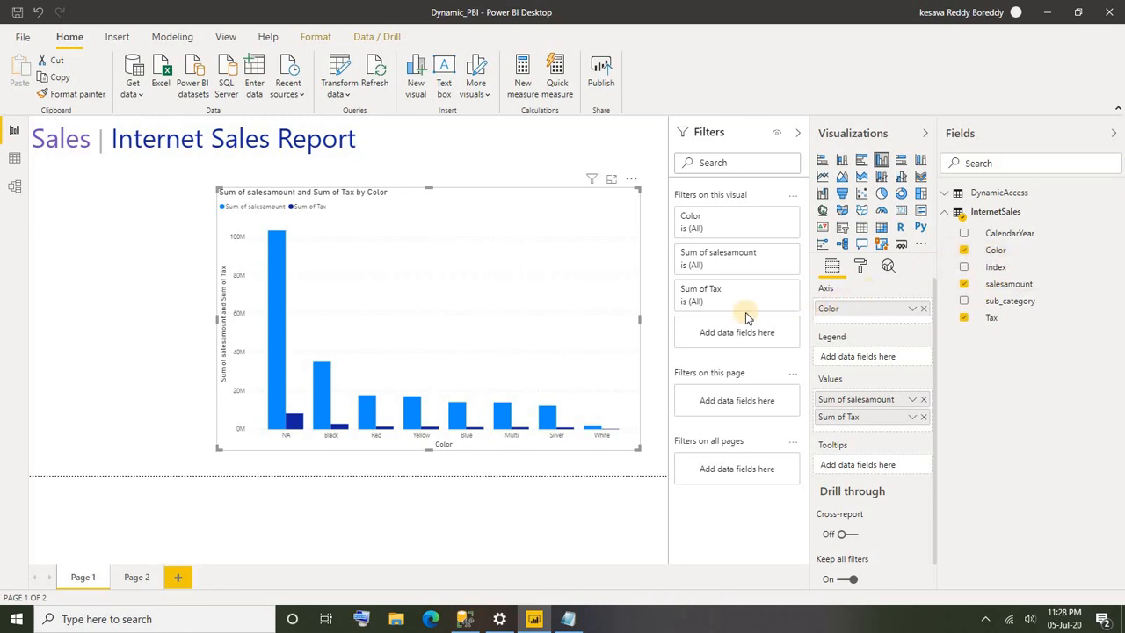
Add a slicer beside the column chart, reduce its height and width, and shift it slightly in from the page's left edge.
left_click(146, 236)
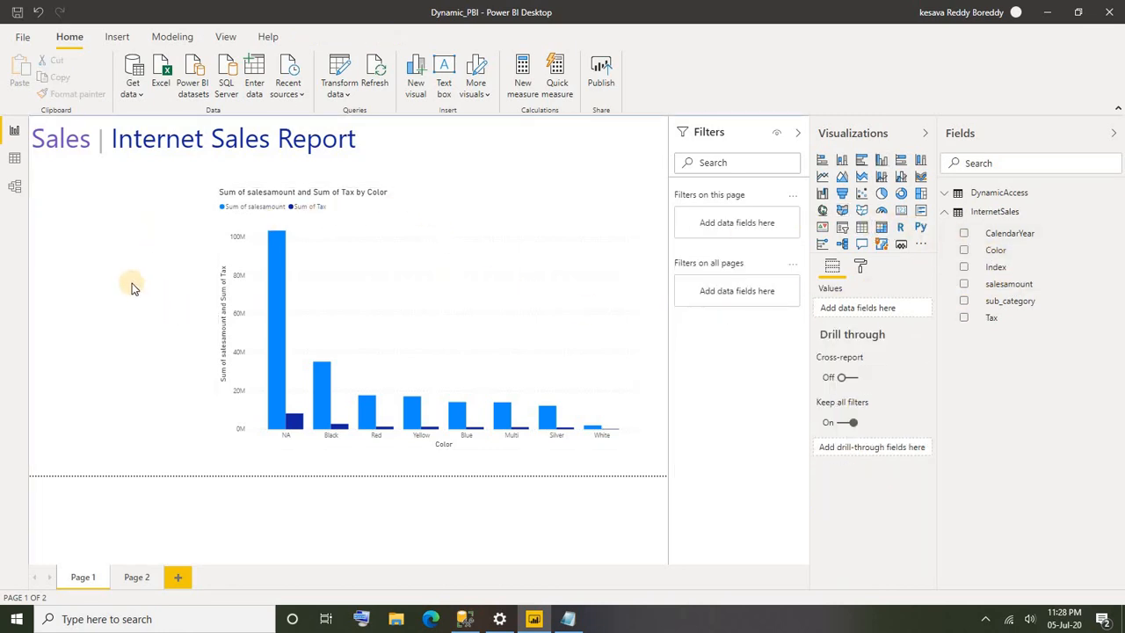
left_click(847, 230)
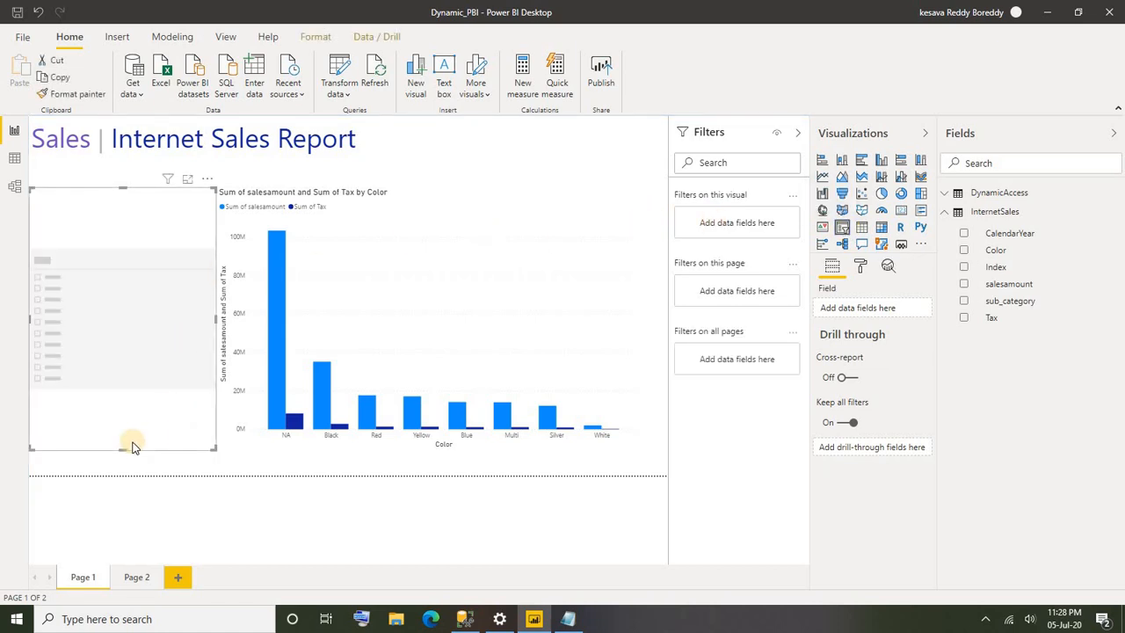
left_click_drag(124, 447, 176, 326)
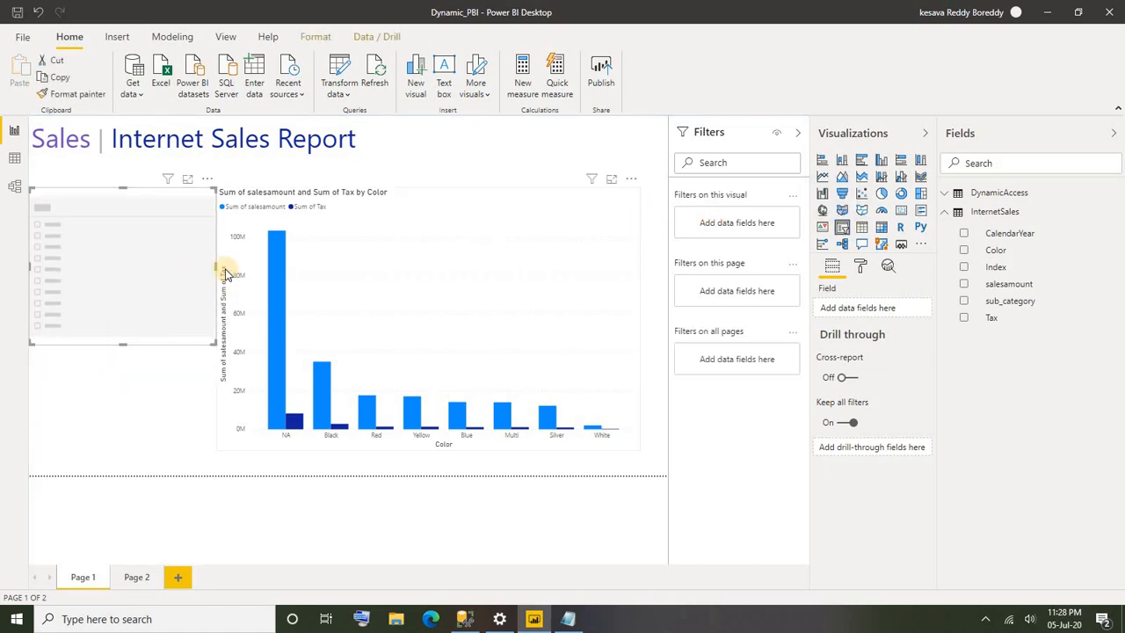
left_click_drag(215, 265, 161, 266)
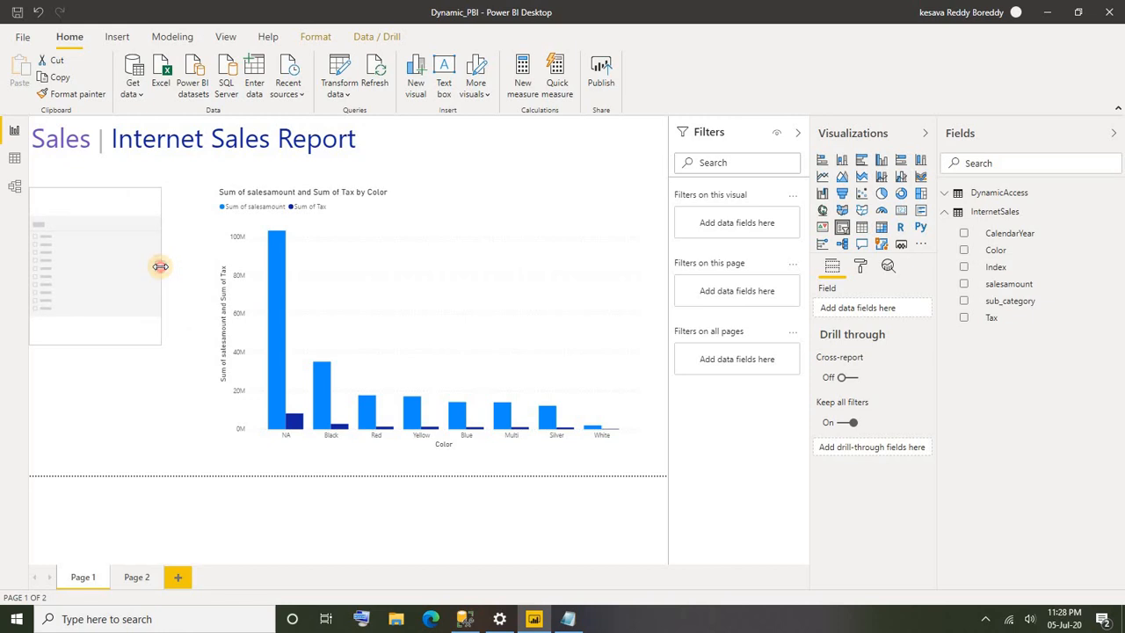
left_click_drag(84, 229, 95, 227)
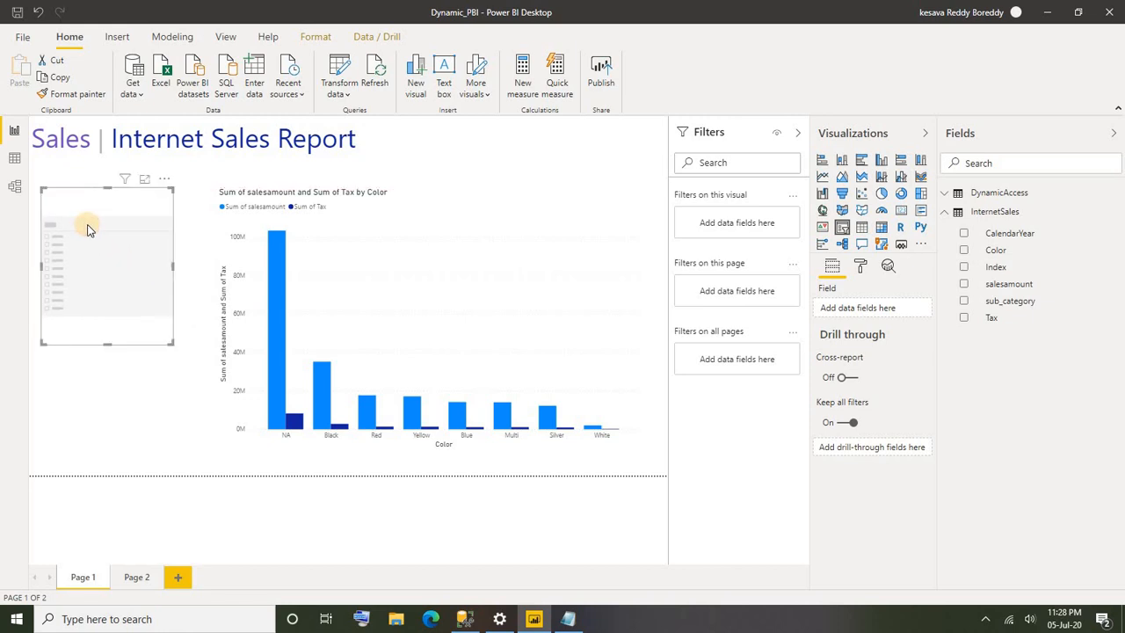
Assign the Attribute field from DynamicAccess to the slicer and shorten the slicer from its lower edge.
left_click(955, 193)
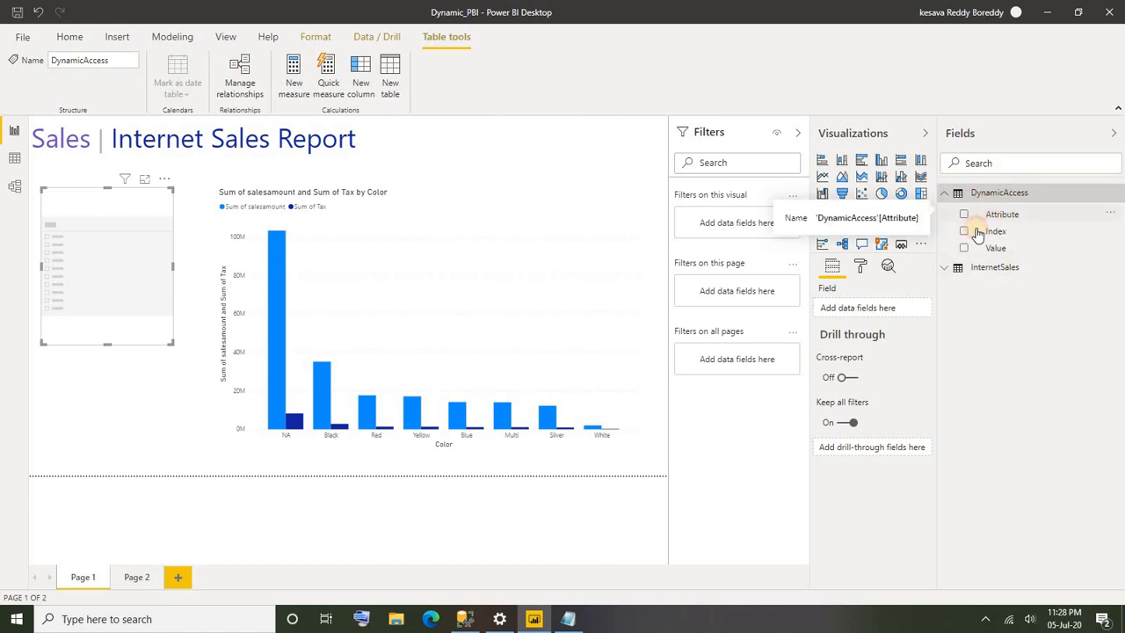
left_click_drag(1001, 215, 849, 312)
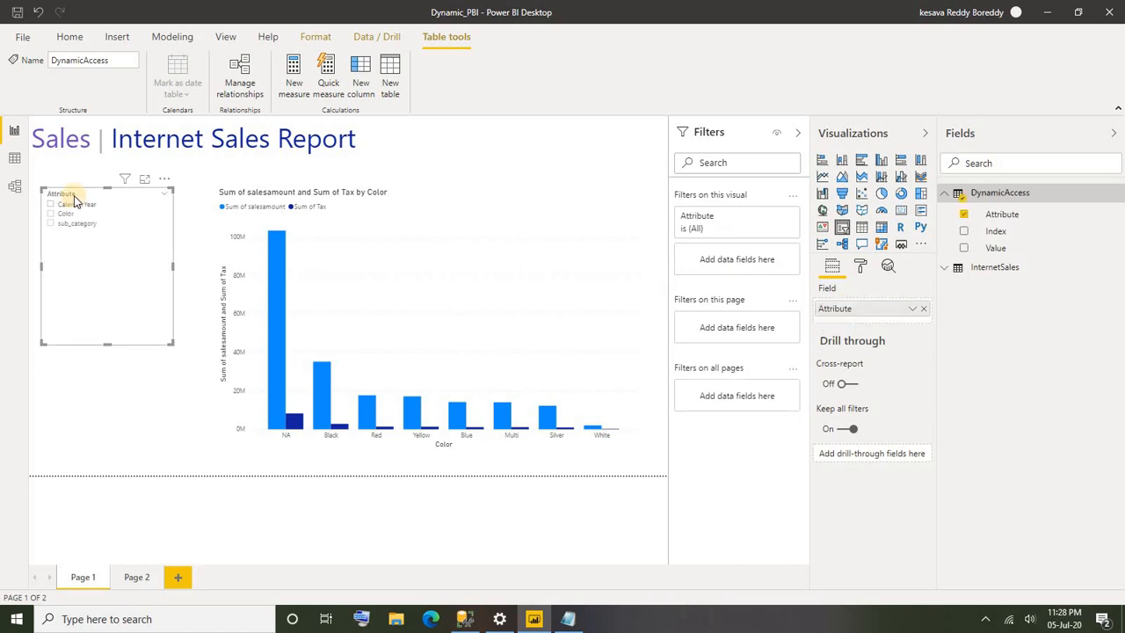
left_click(850, 308)
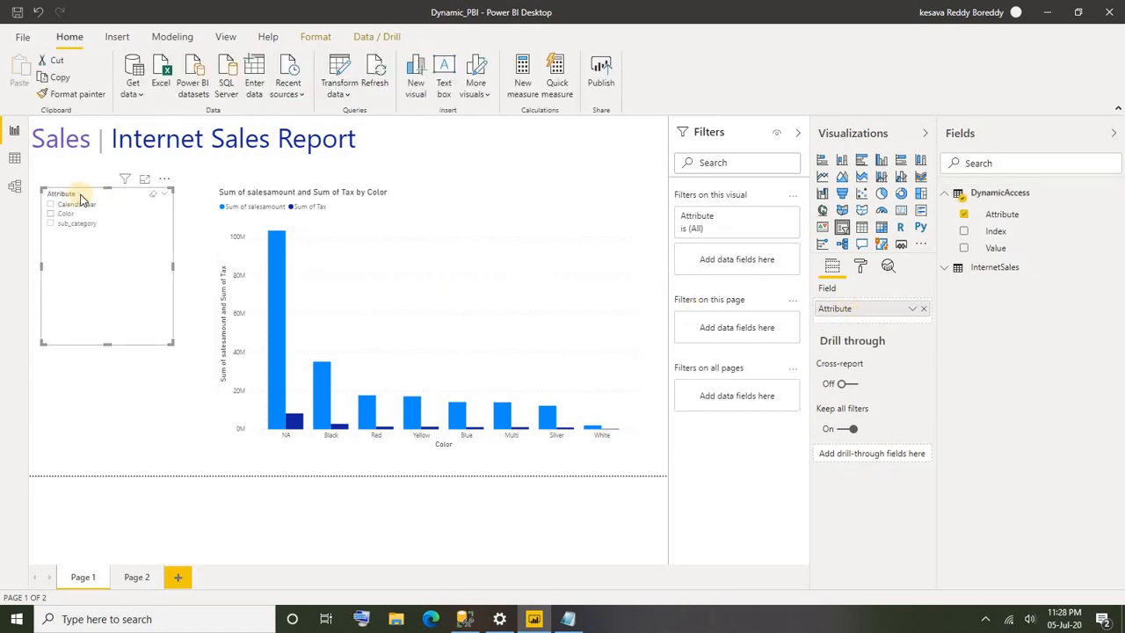
left_click_drag(107, 343, 93, 309)
Try replacing Color on the column chart's axis with the Value field from DynamicAccess.
left_click(449, 351)
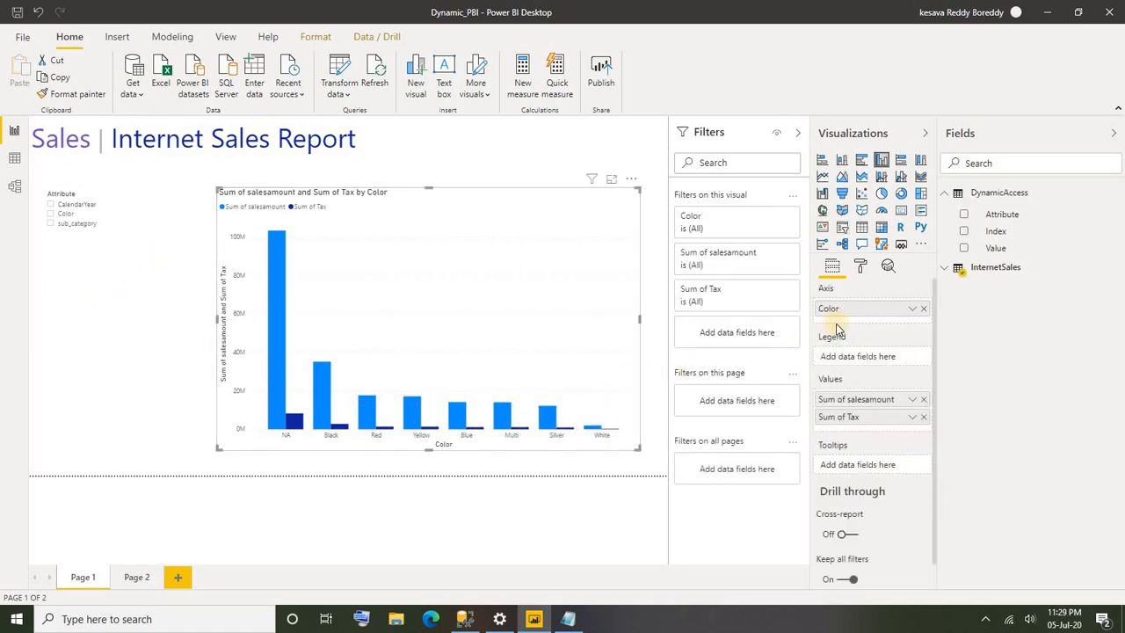
left_click_drag(866, 319, 997, 237)
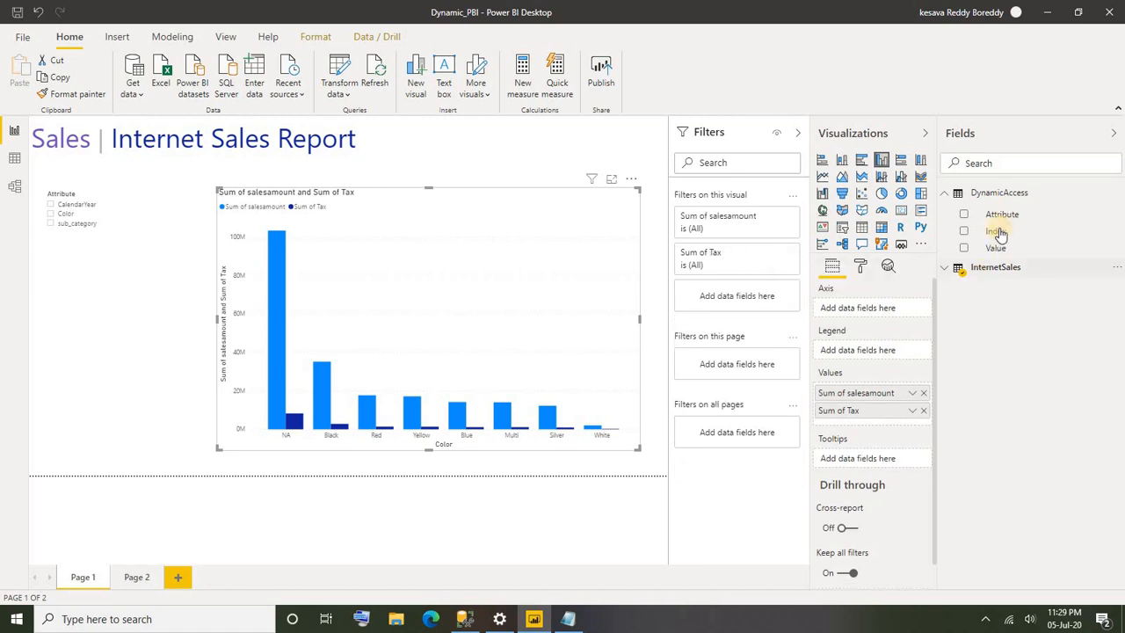
left_click(946, 269)
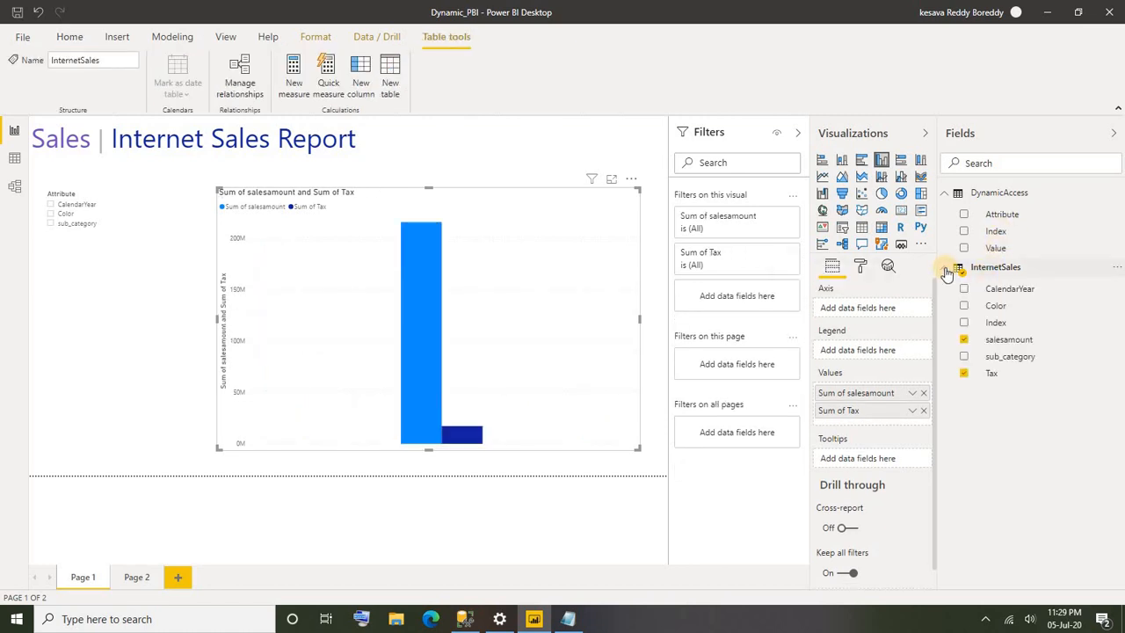
left_click(946, 269)
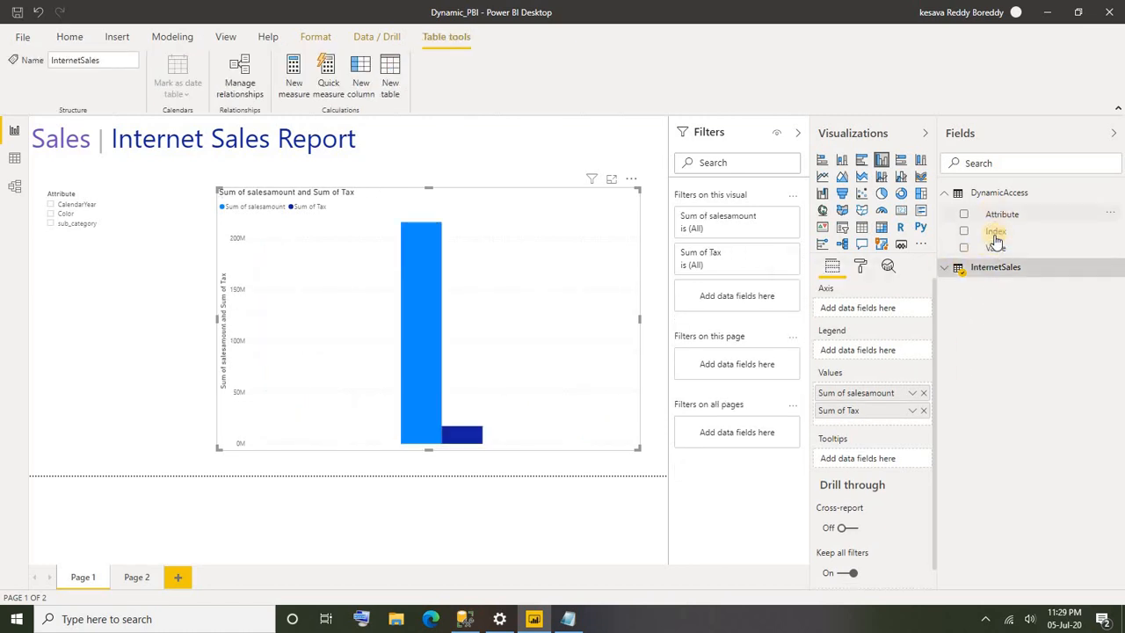
left_click_drag(997, 252, 879, 304)
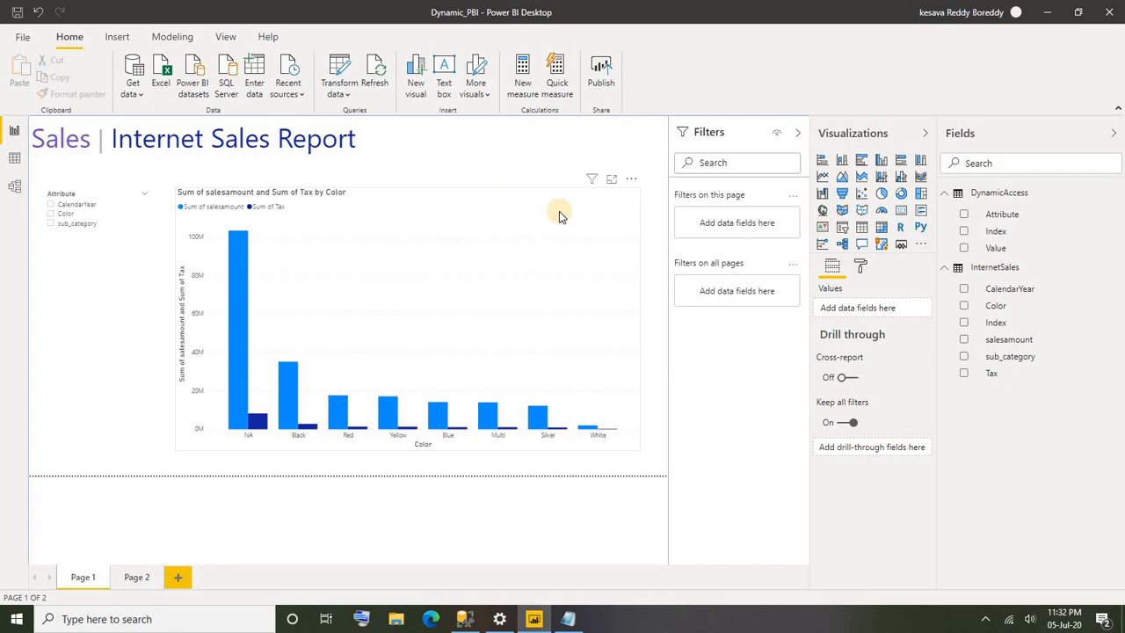
Examine the cross filter direction and security filter settings of the relationship between DynamicAccess and InternetSales, and return to the report.
left_click(14, 185)
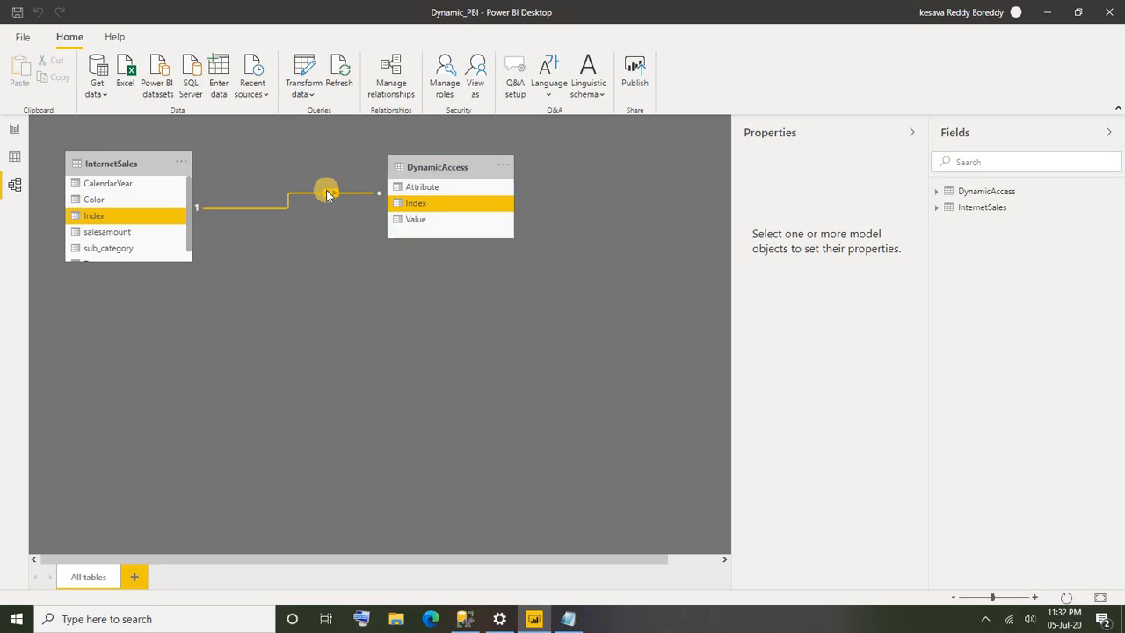
double_click(326, 192)
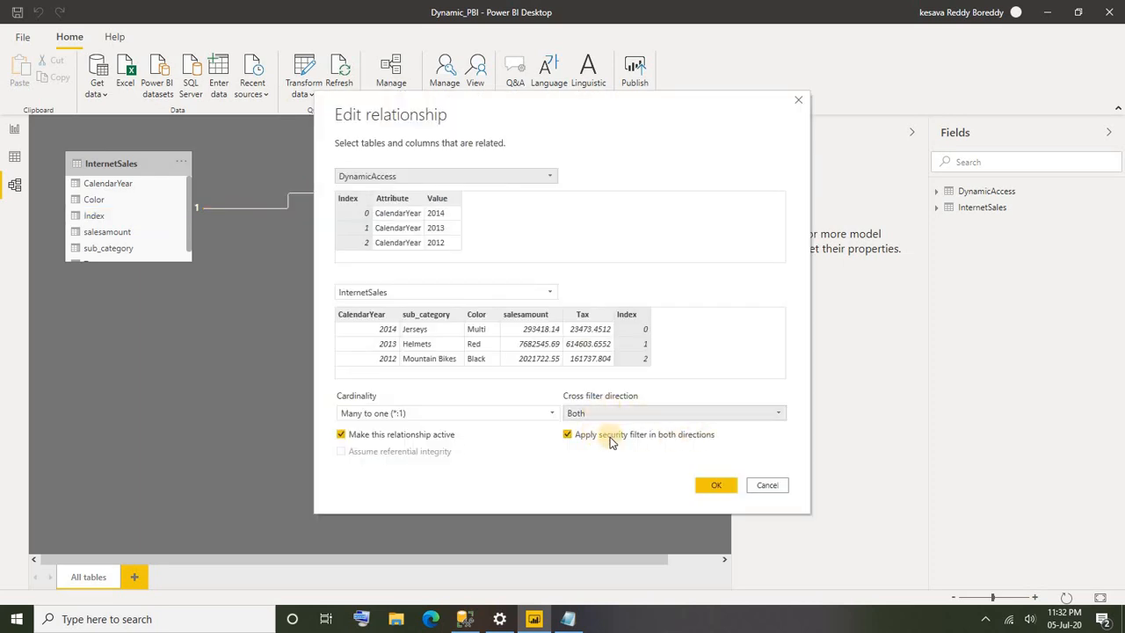
left_click(717, 486)
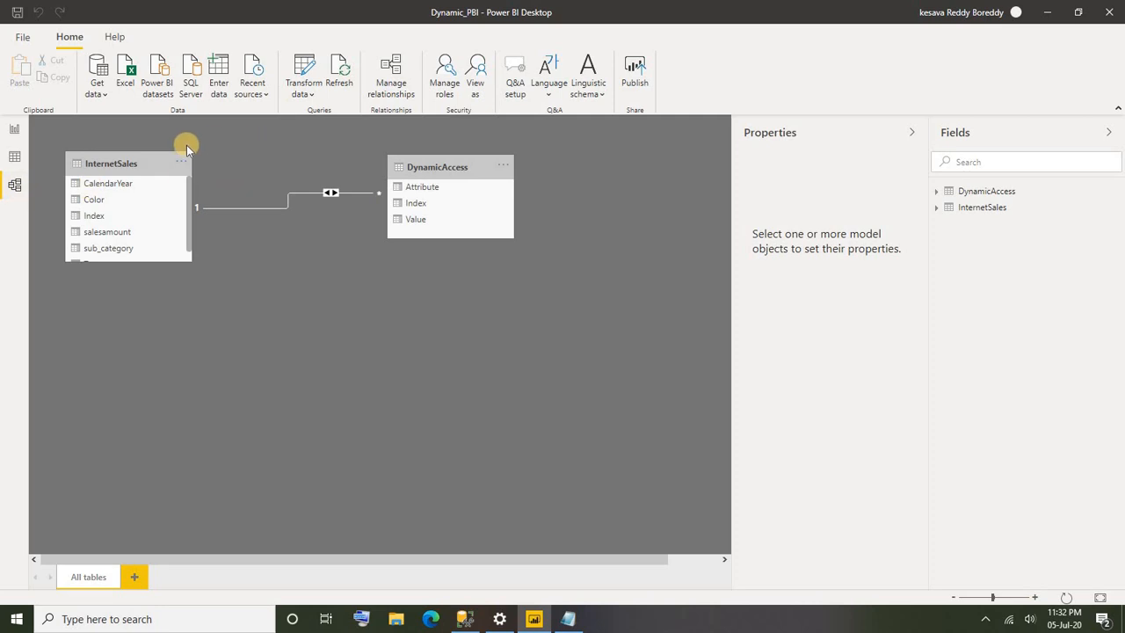
left_click(14, 130)
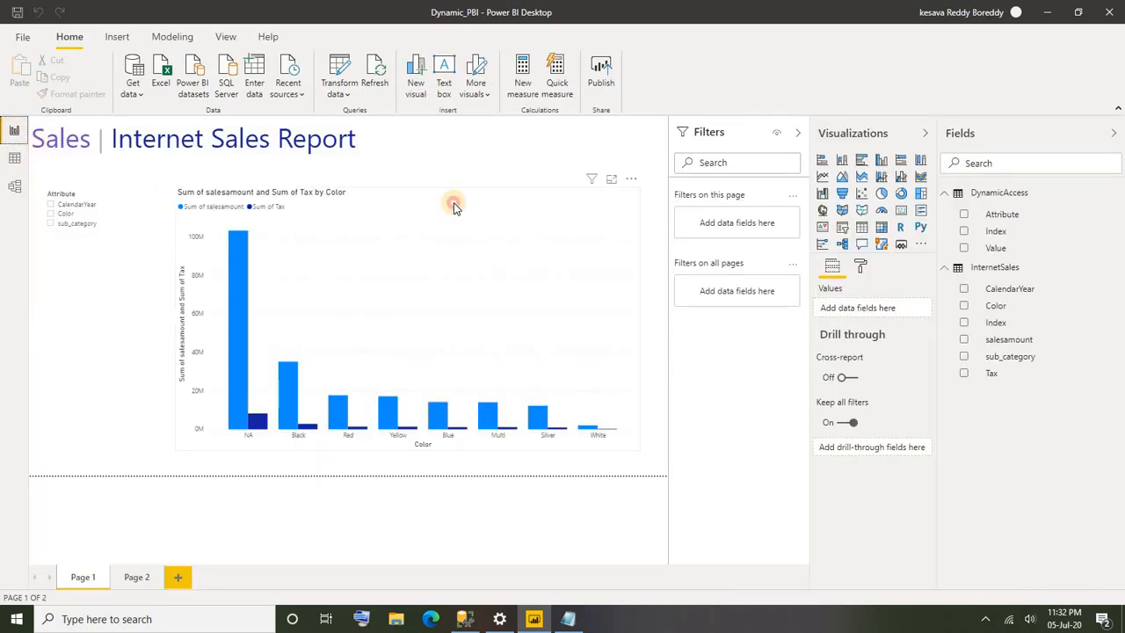
Remove Color from the column chart and put the Value field from DynamicAccess on its axis.
left_click(529, 388)
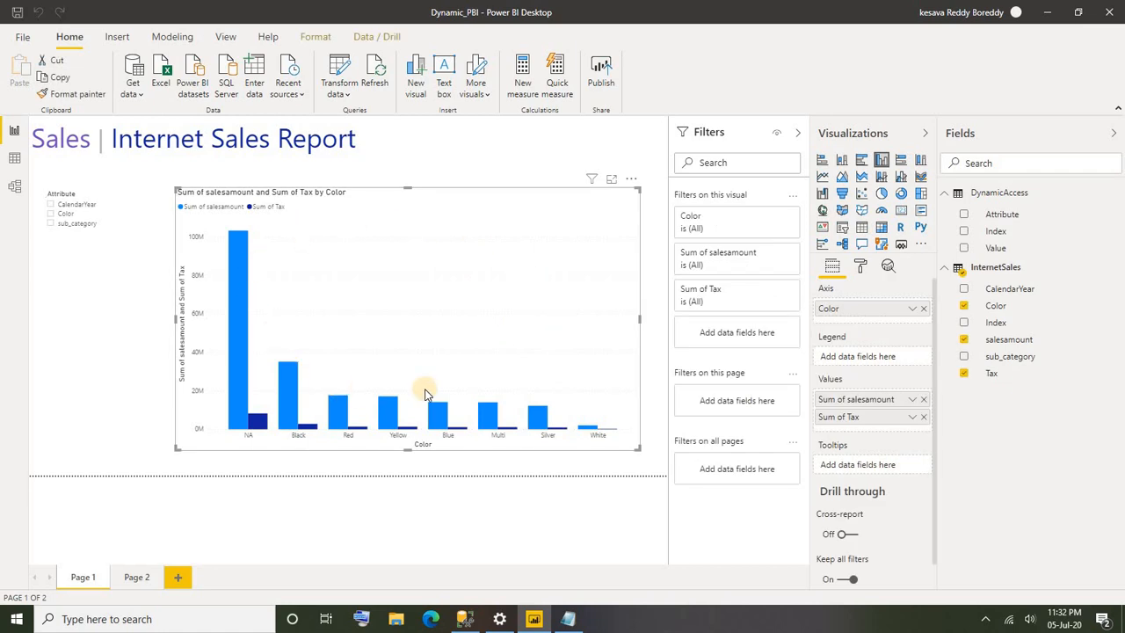
left_click(964, 307)
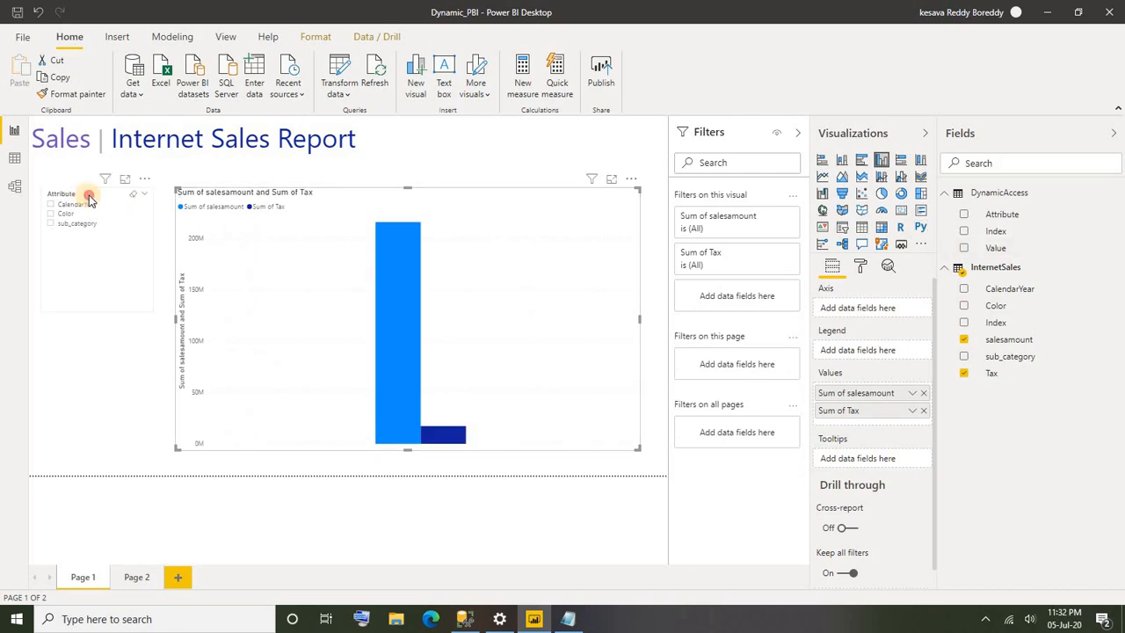
left_click(90, 200)
left_click(53, 215)
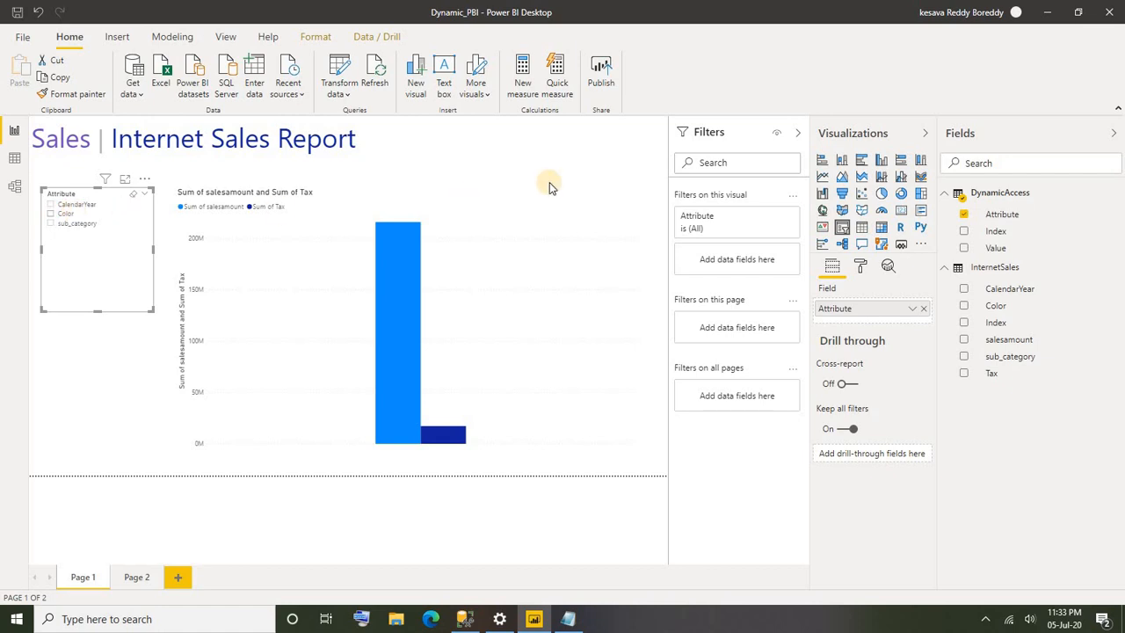
left_click(492, 205)
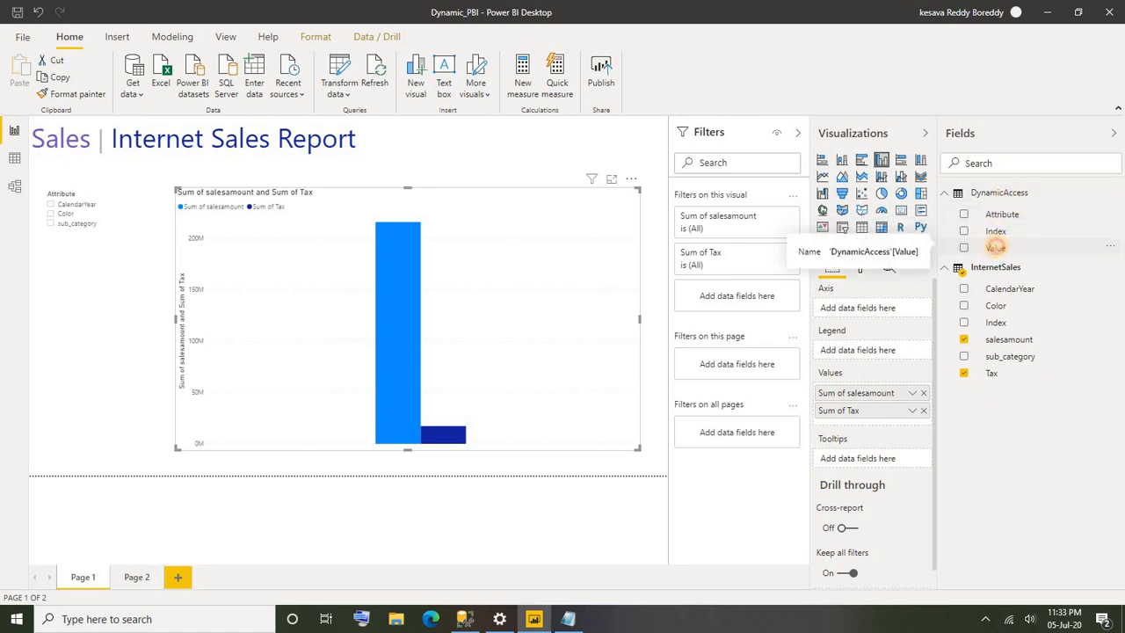
left_click_drag(998, 250, 868, 310)
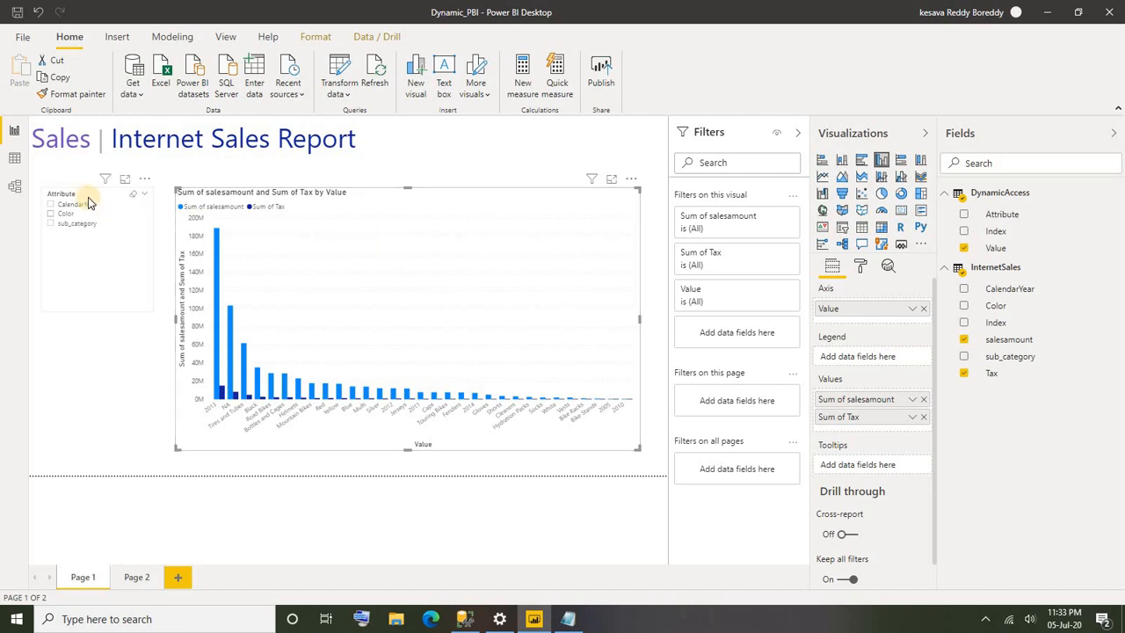
Filter the column chart with the Attribute slicer, first by CalendarYear and after that by Color.
left_click(85, 251)
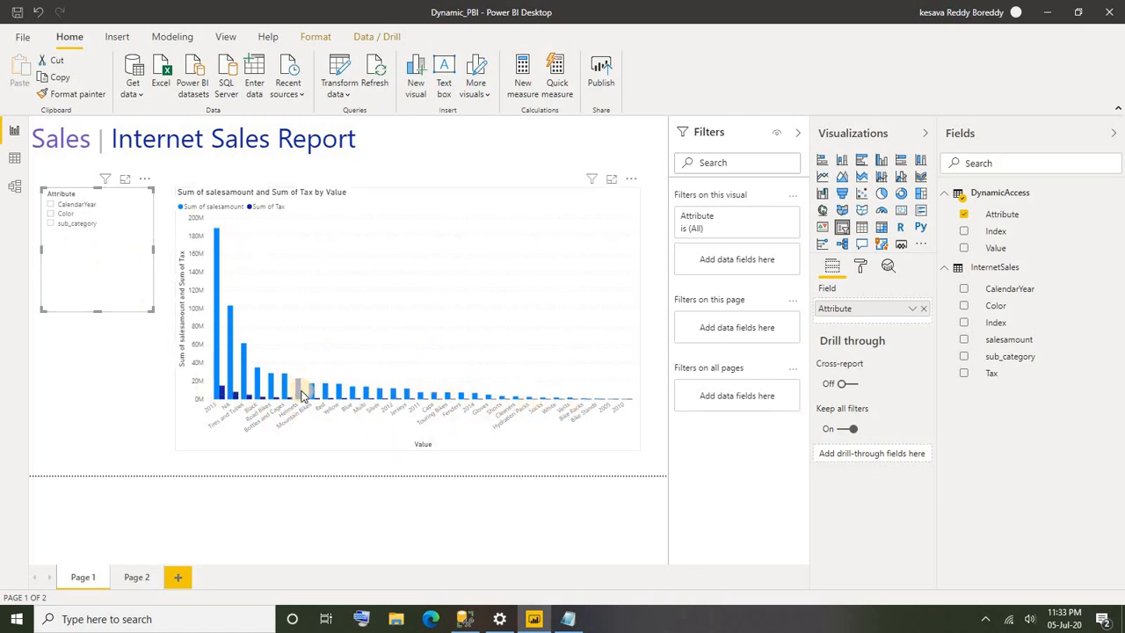
left_click(51, 208)
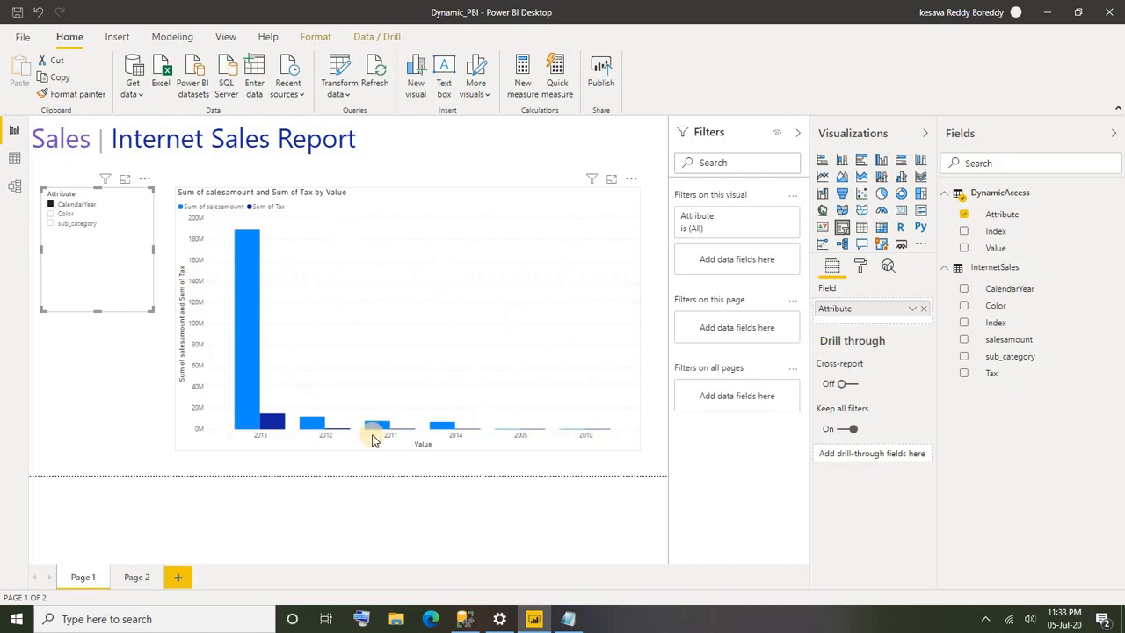
left_click(50, 215)
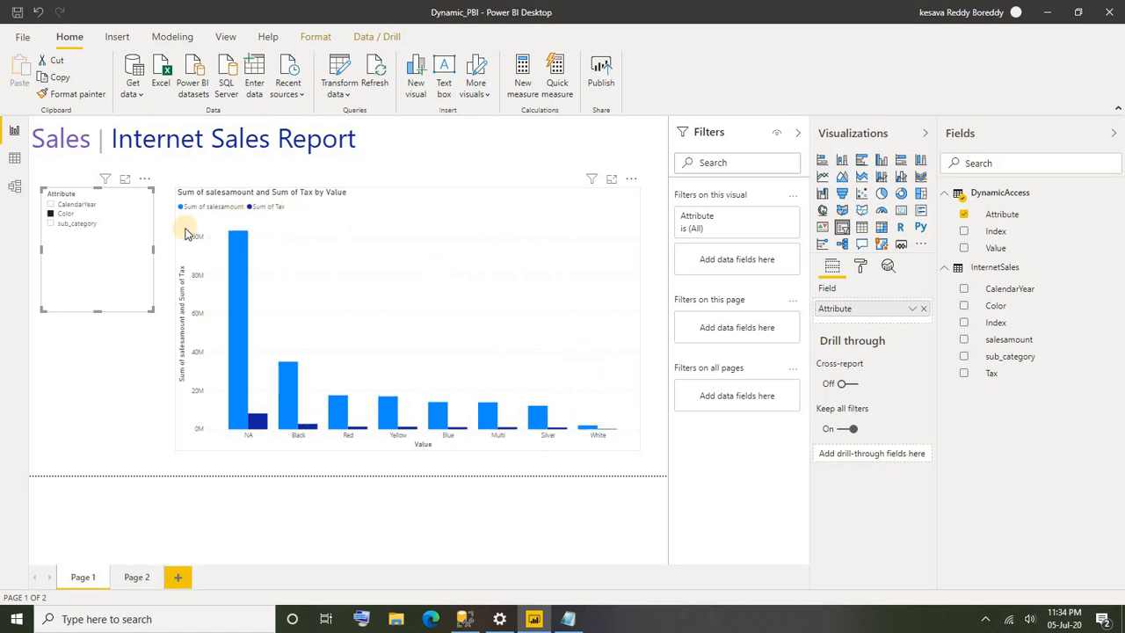
Filter the column chart by sub_category with the Attribute slicer.
left_click(69, 223)
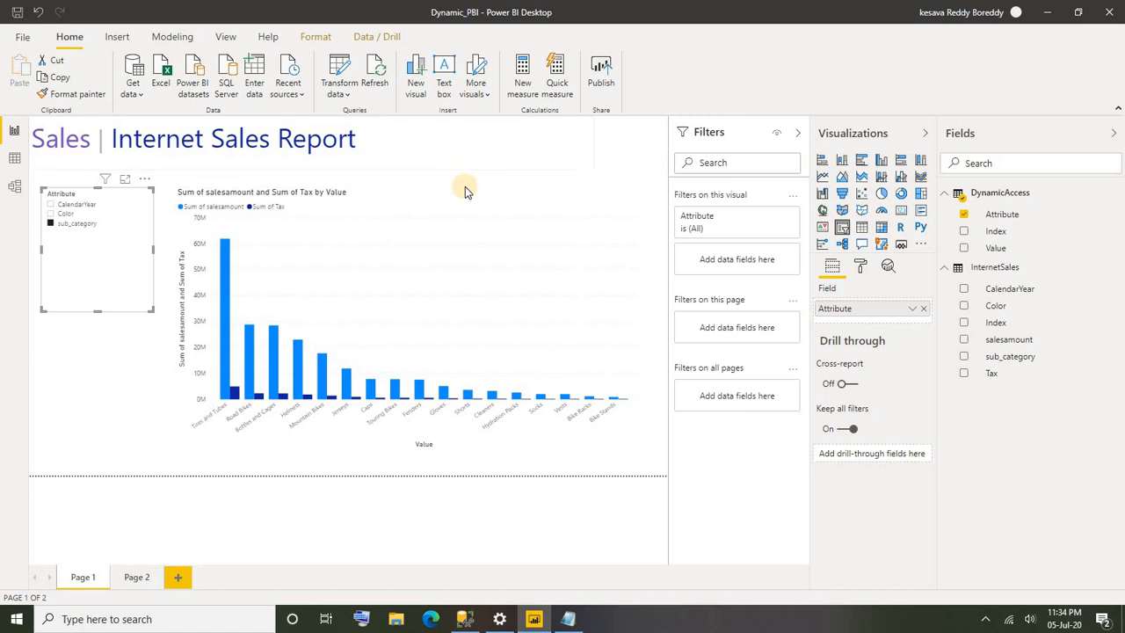
left_click(601, 171)
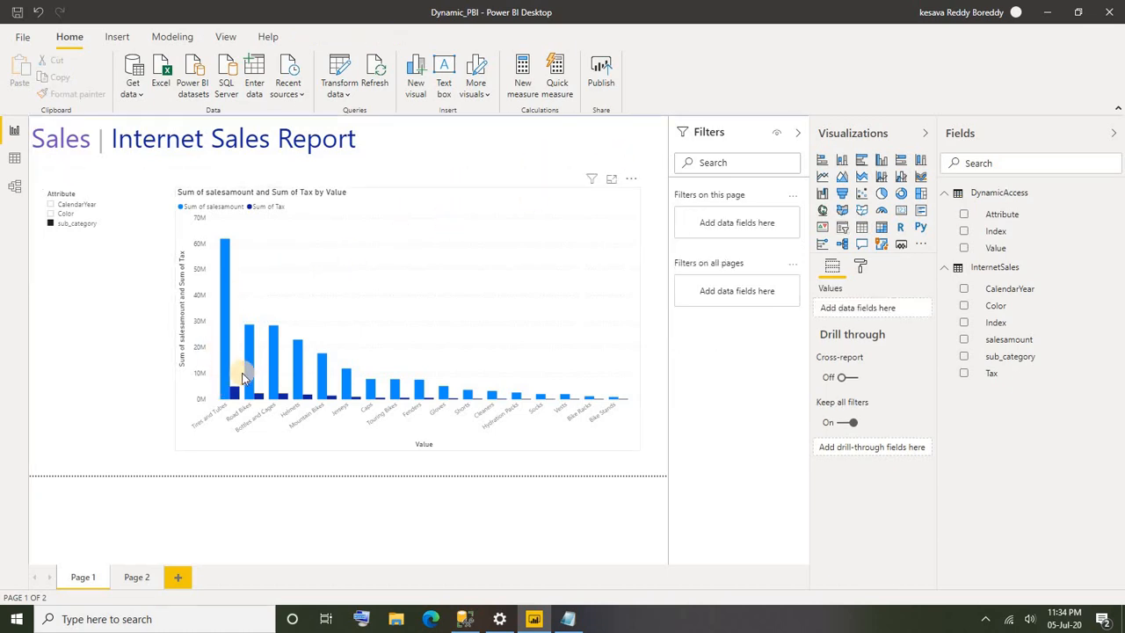
Shrink the Attribute slicer, clear its selection and reposition it beside the column chart.
left_click(92, 312)
left_click_drag(98, 308, 98, 265)
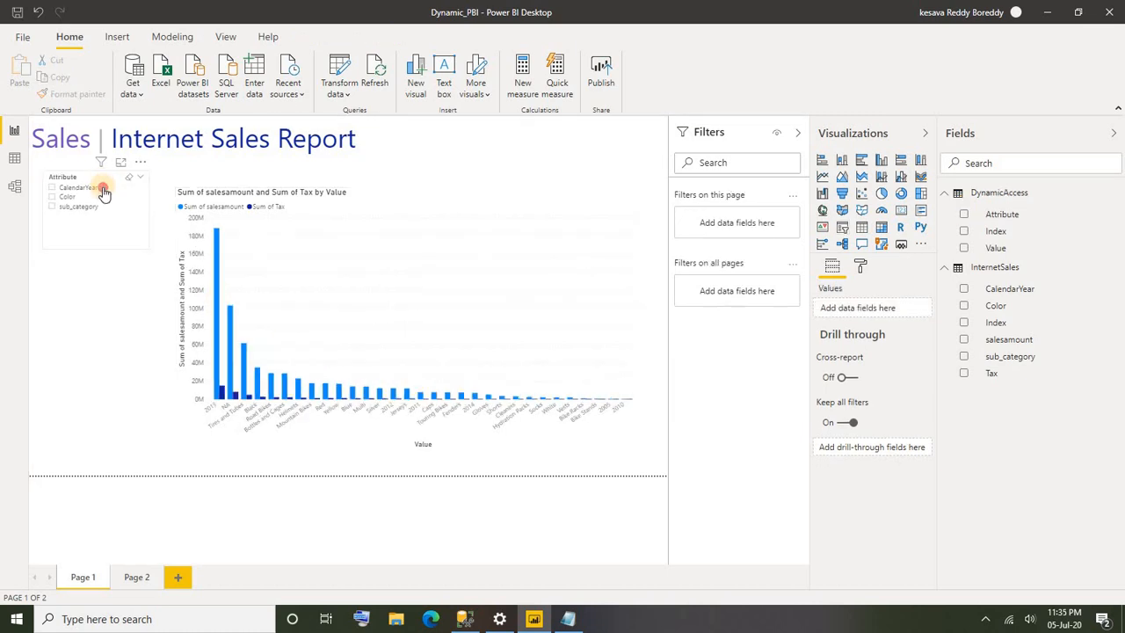
left_click_drag(103, 190, 121, 207)
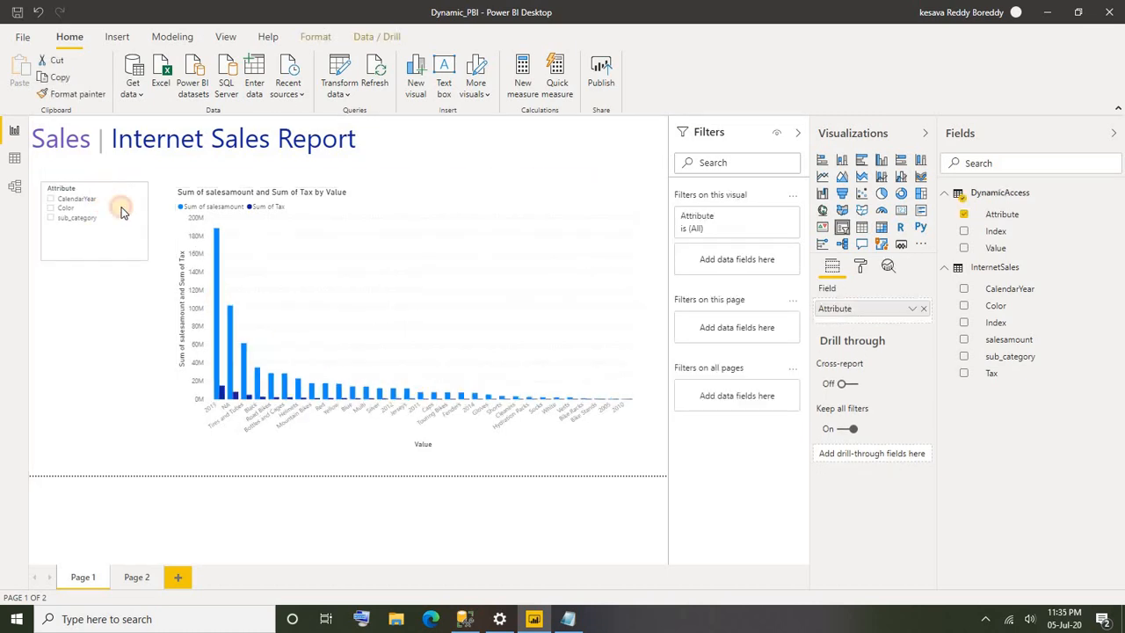
left_click(92, 433)
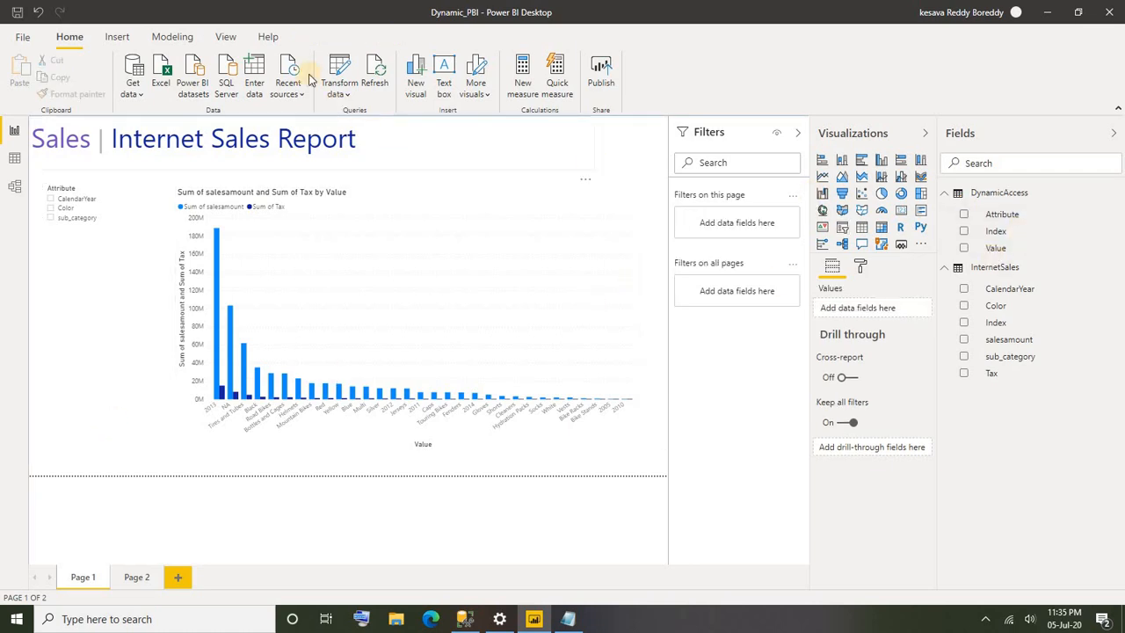
Create a manually entered table with a Selection column containing the rows sales and tax.
left_click(255, 77)
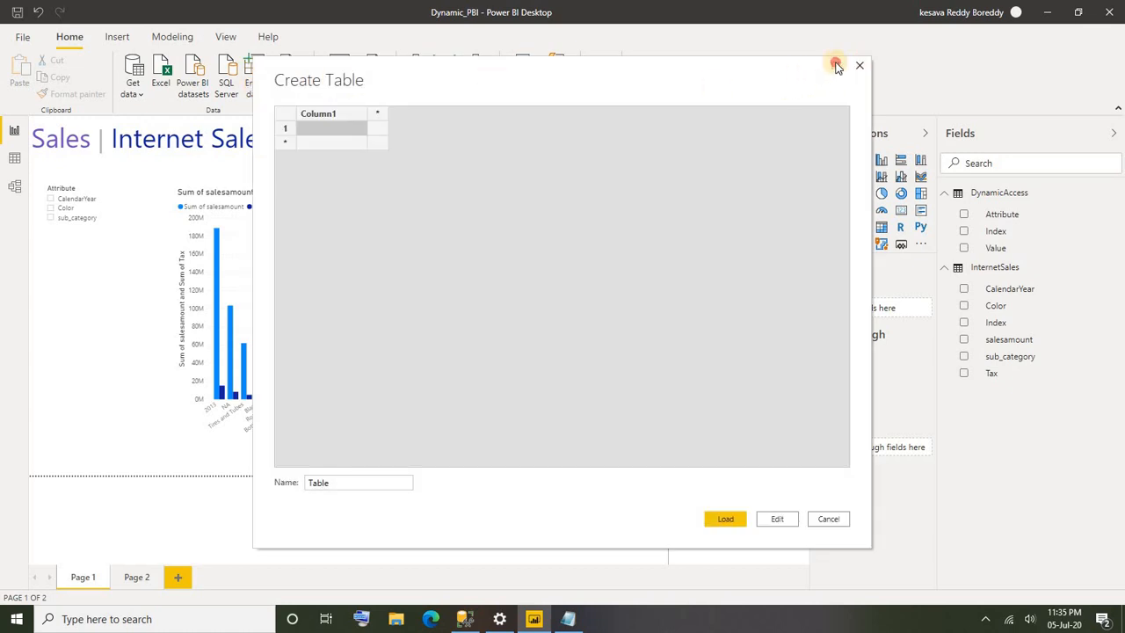
left_click(858, 66)
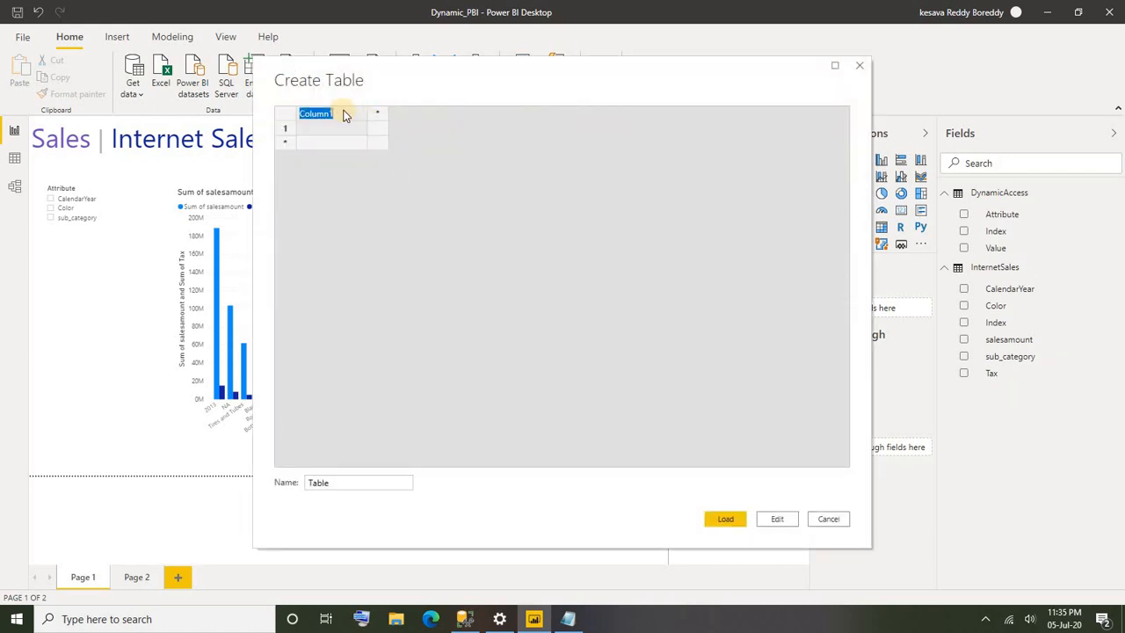
type("Selection")
left_click(314, 114)
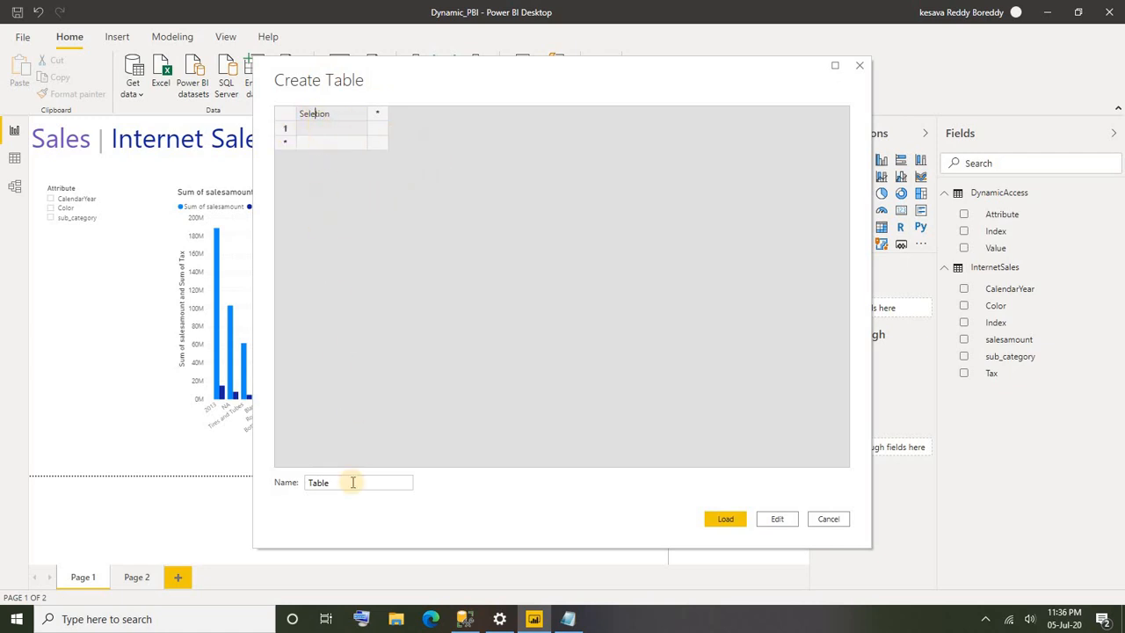
type("ction")
left_click(329, 132)
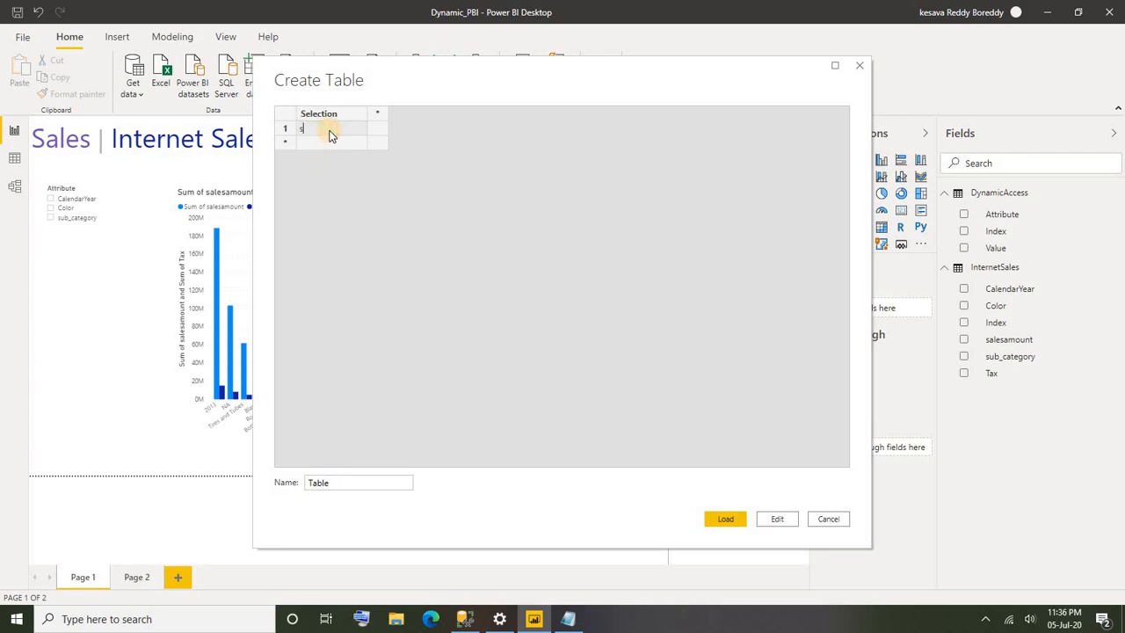
left_click(322, 145)
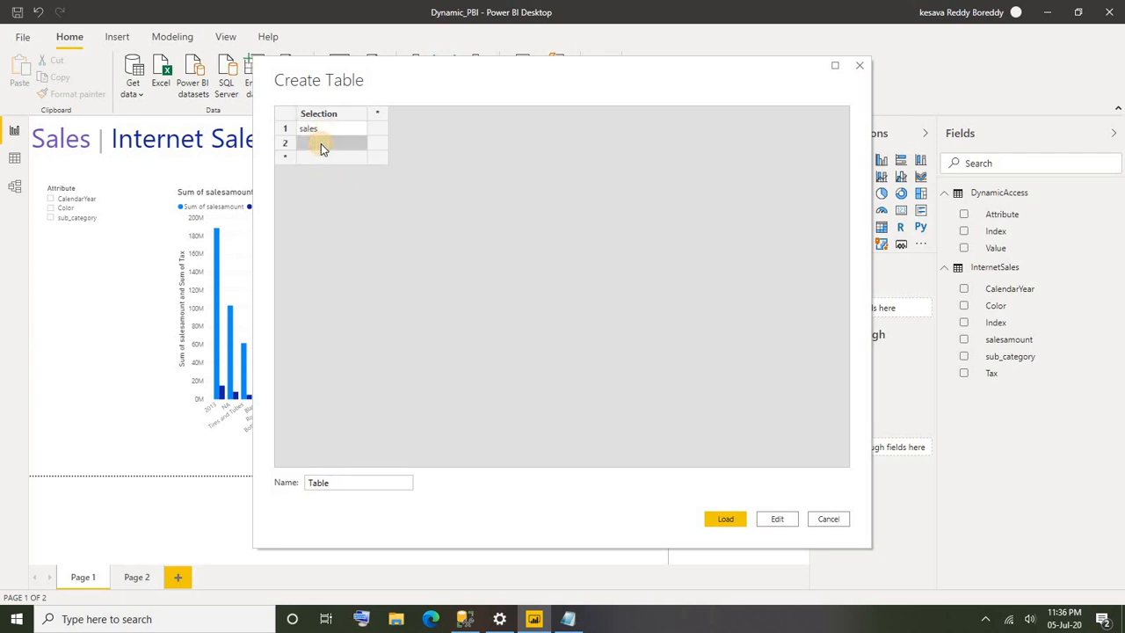
type("tax")
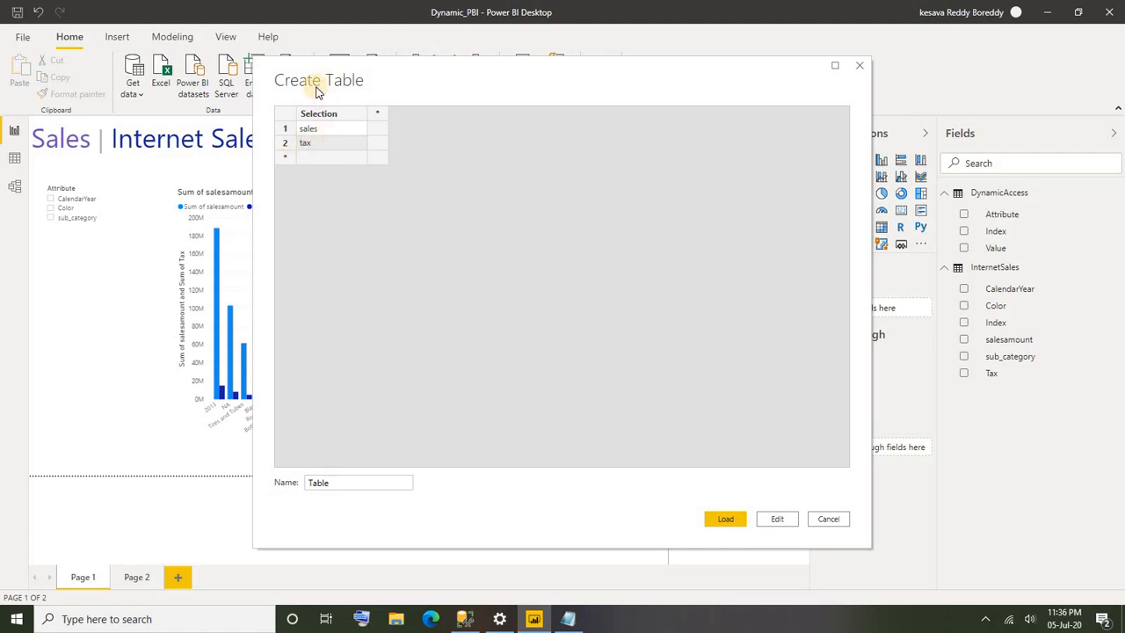
Name the new table MetricSelestion and load it into the model.
double_click(375, 484)
type("Me")
type("tricSelestion")
left_click(726, 518)
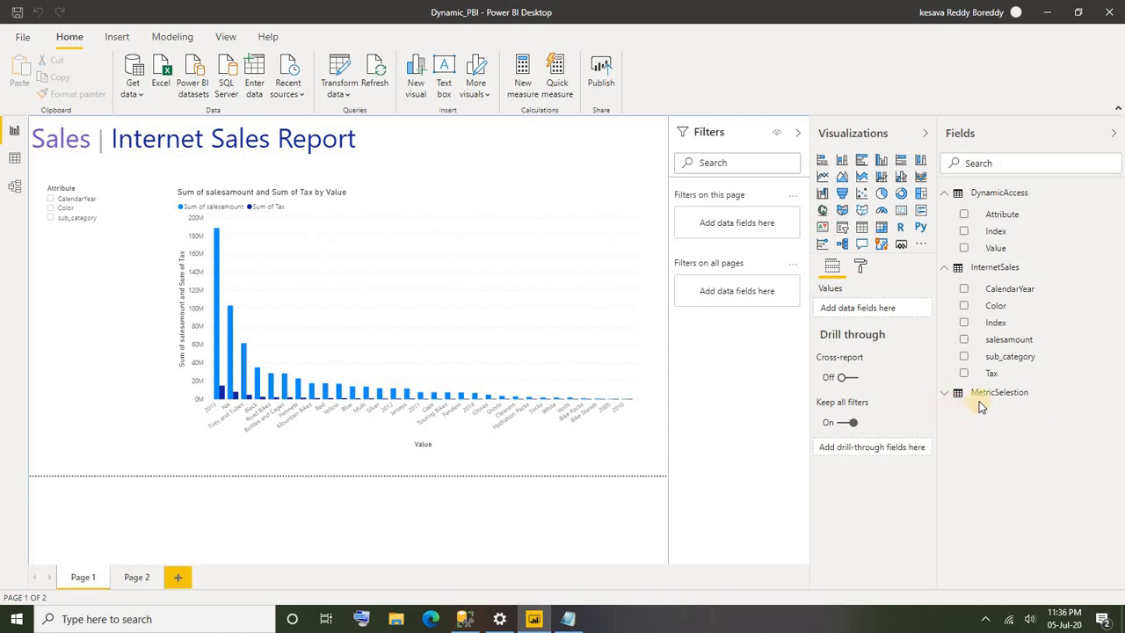
Add a measure named Sales to the MetricSelestion table and begin its formula with COUNTROWS(DISTINCT(.
left_click(944, 395)
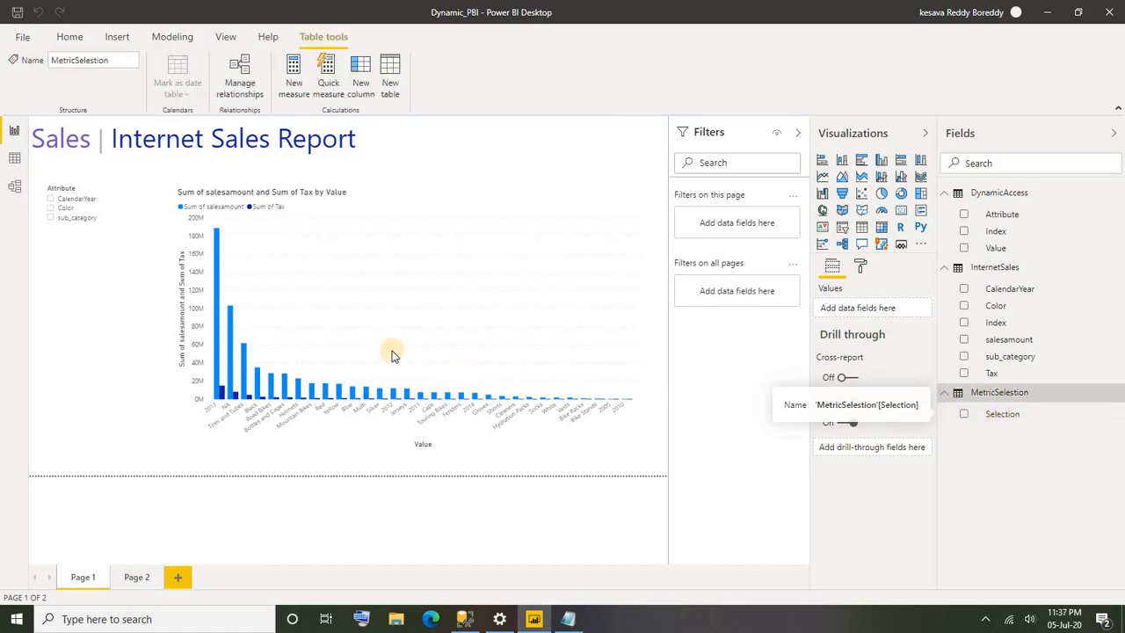
right_click(999, 395)
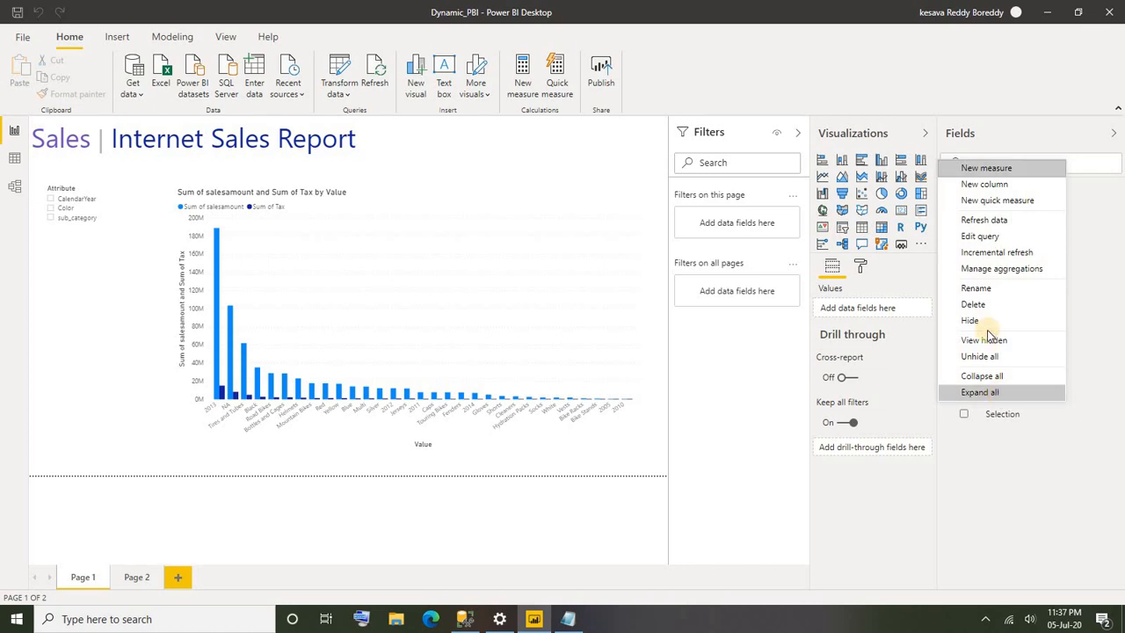
left_click(990, 170)
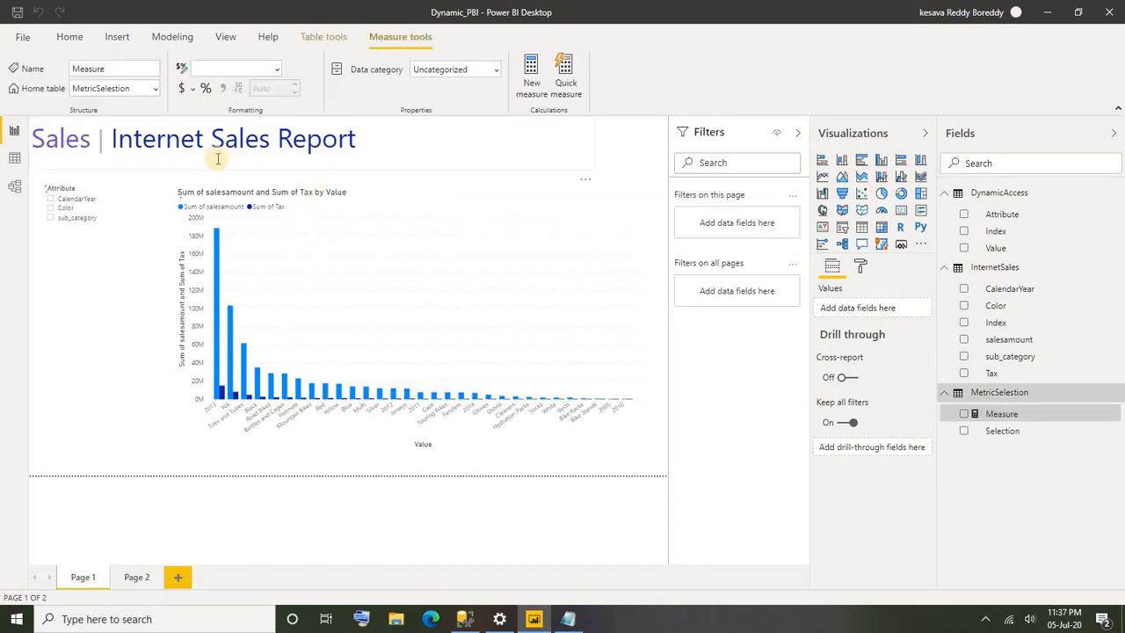
double_click(135, 128)
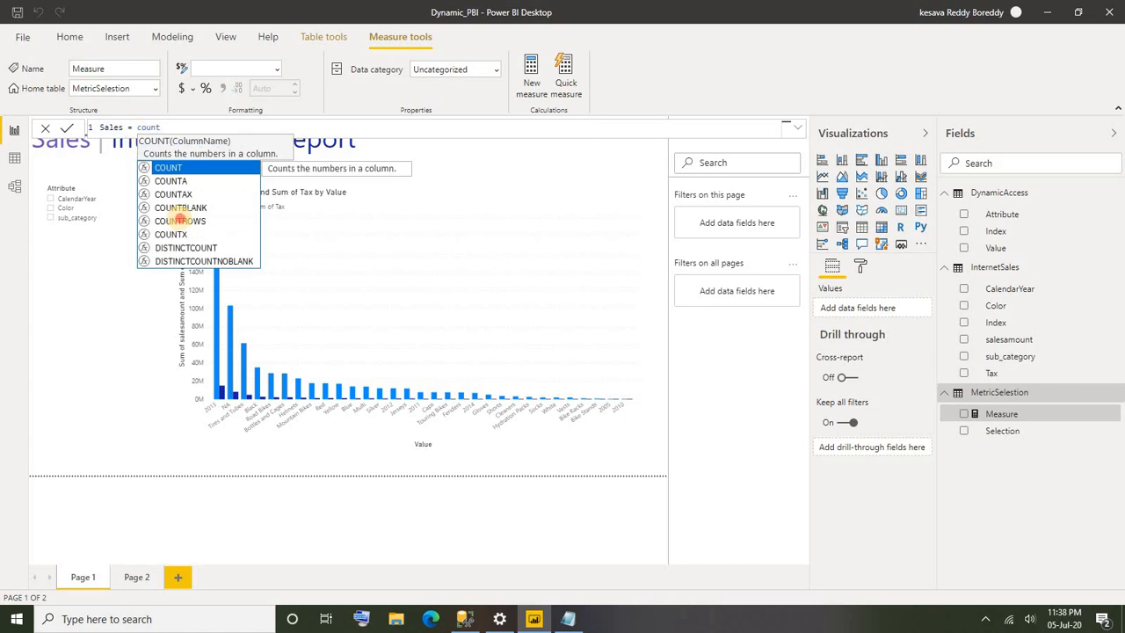
double_click(180, 220)
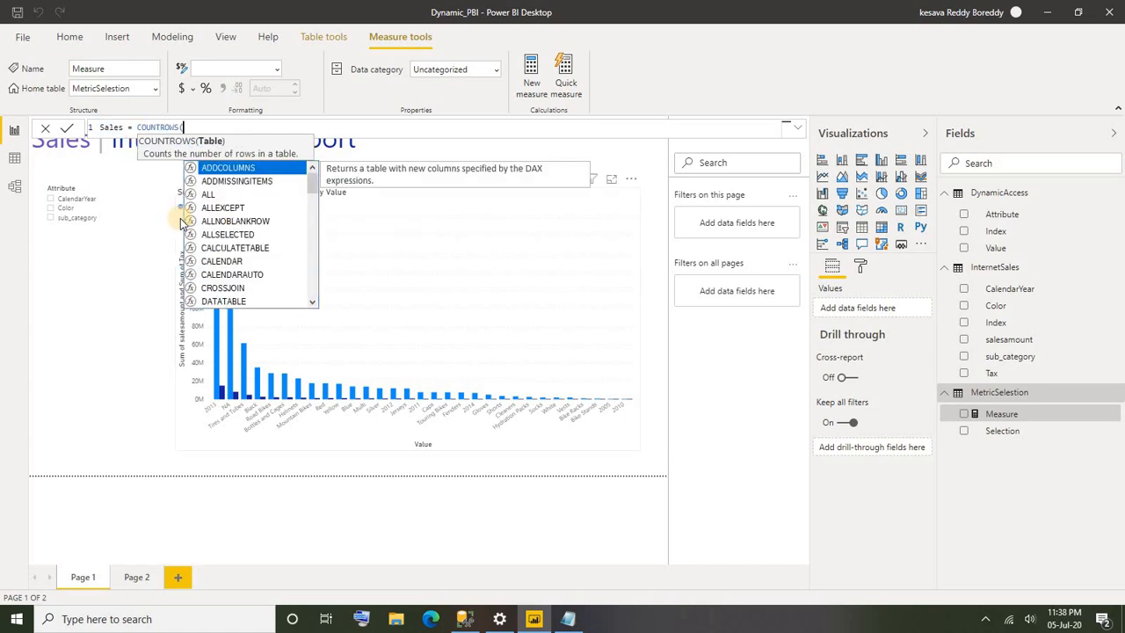
type("dis")
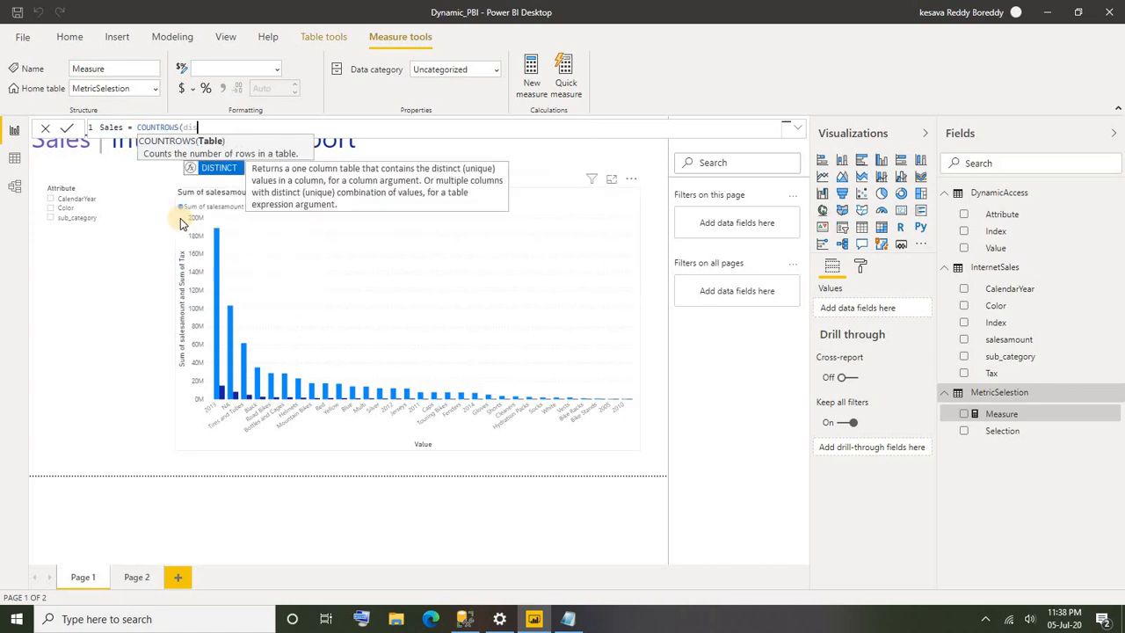
double_click(217, 169)
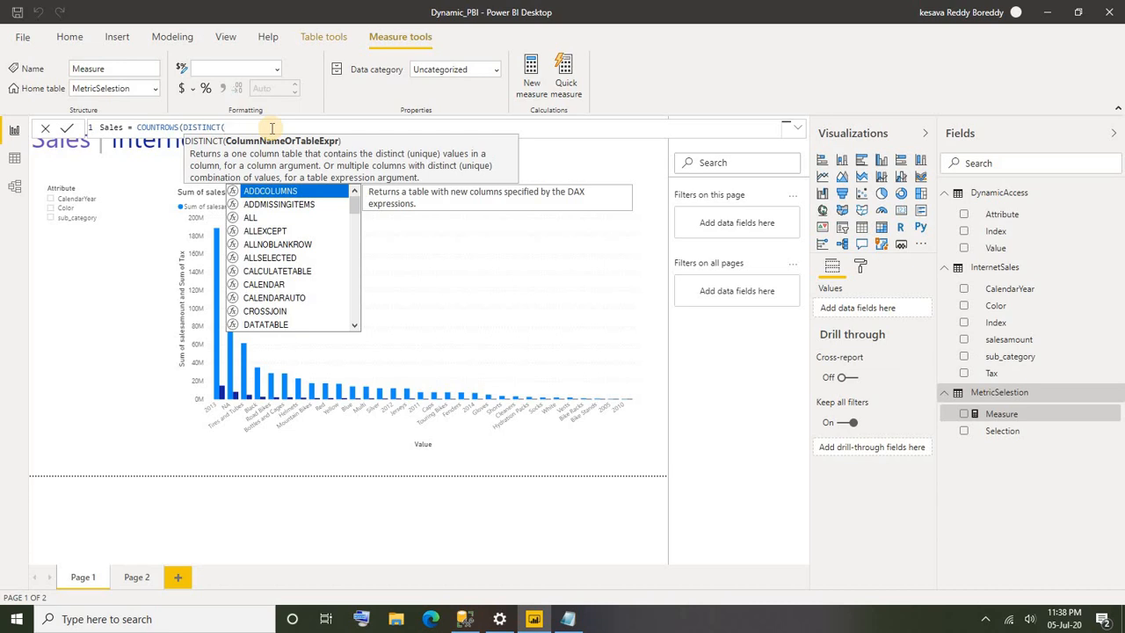
Continue the Sales formula with FILTER(ALLSELECTED( over the MetricSelestion[Selection] column.
type("fil")
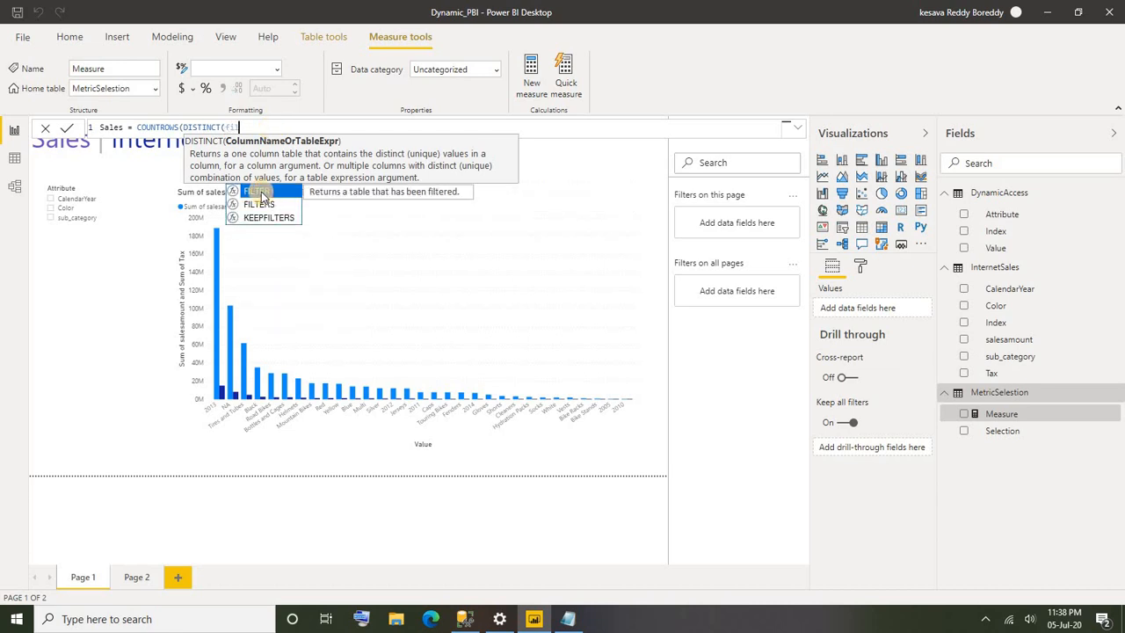
double_click(260, 191)
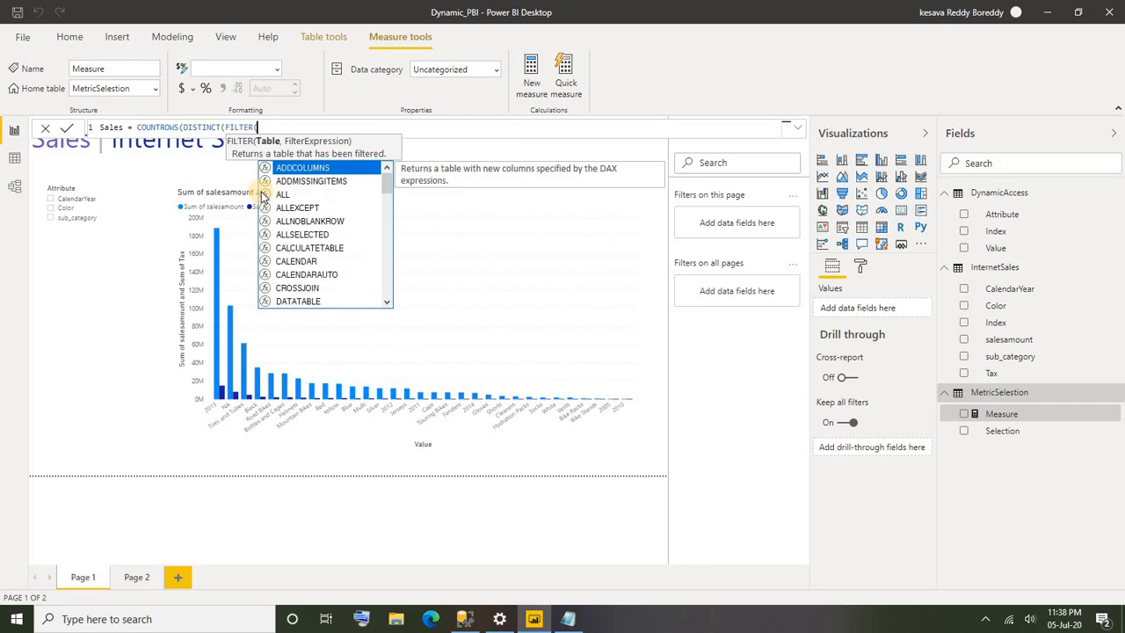
type("all")
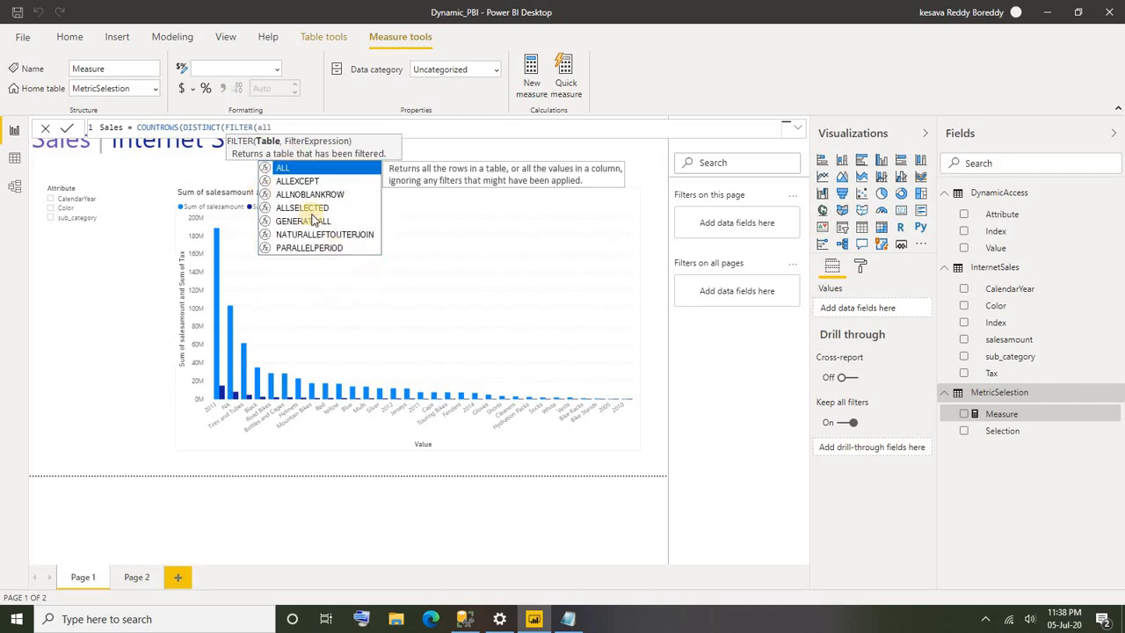
double_click(303, 208)
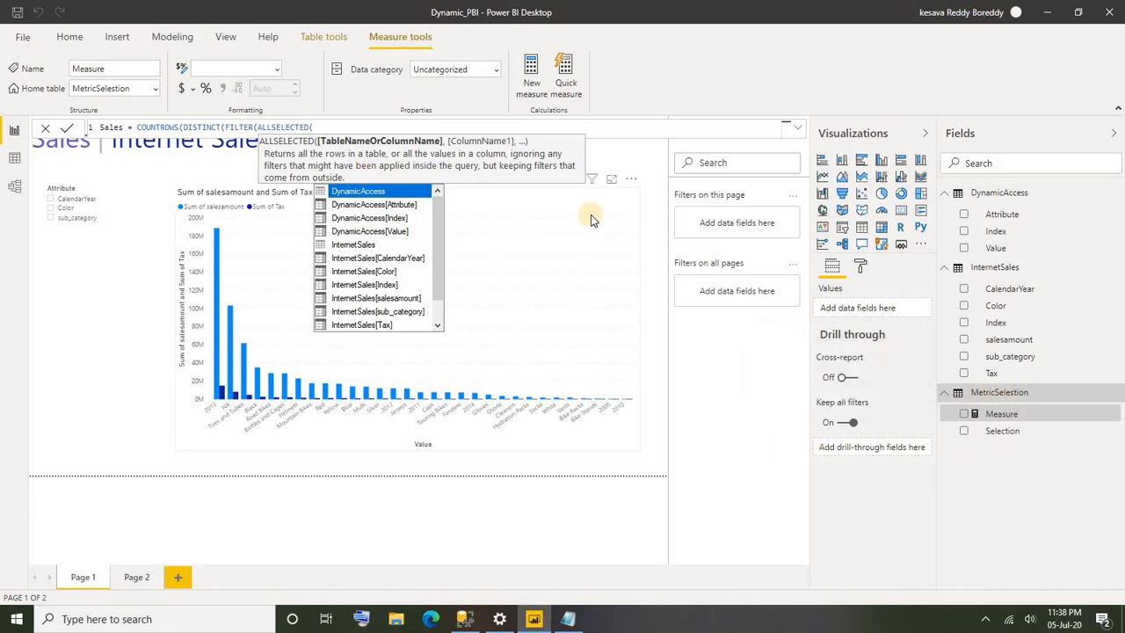
type("me")
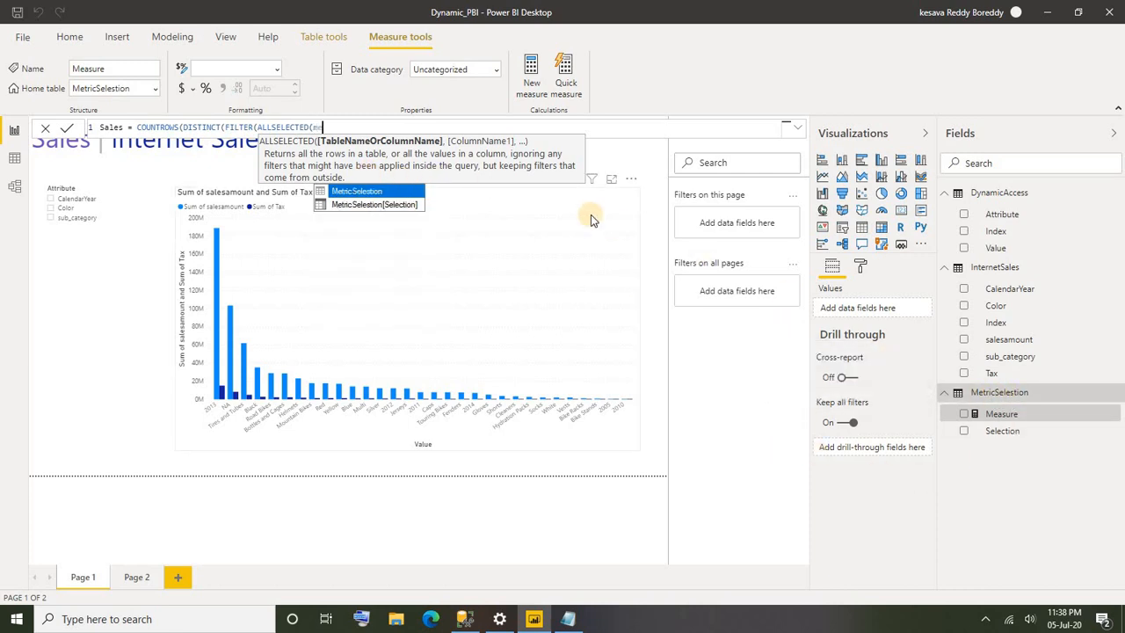
left_click(368, 191)
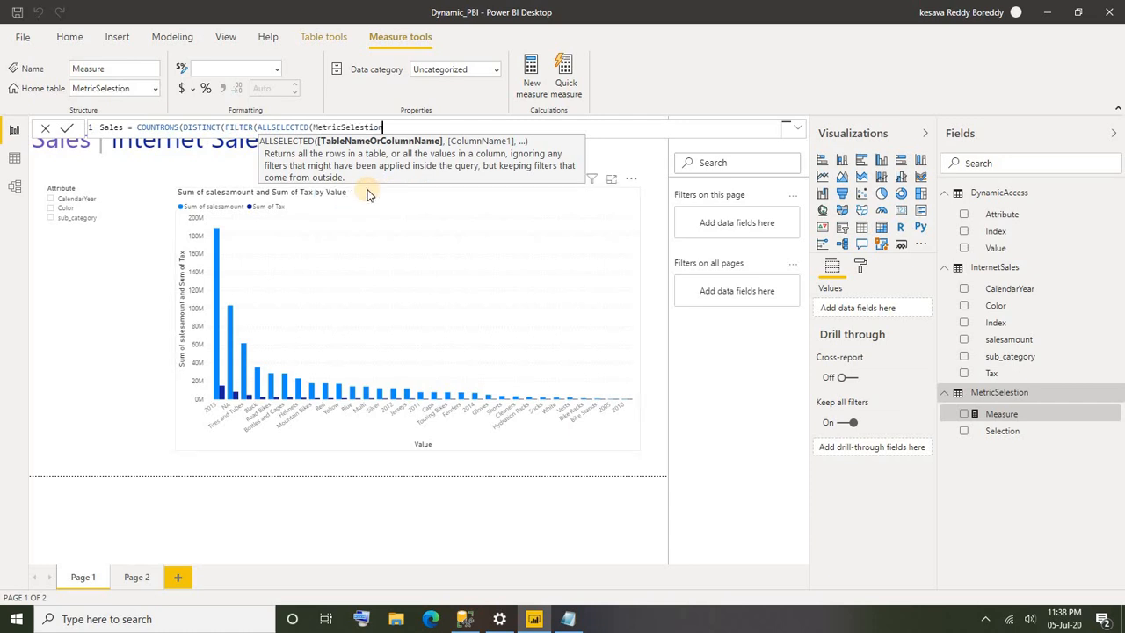
key("ctrl+z")
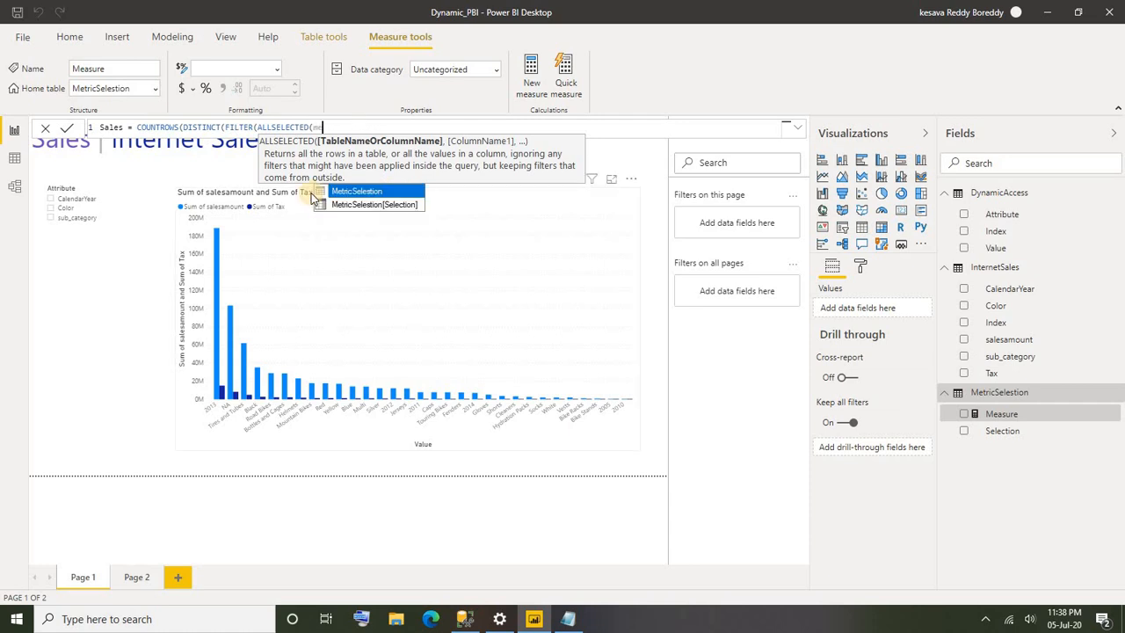
left_click(402, 204)
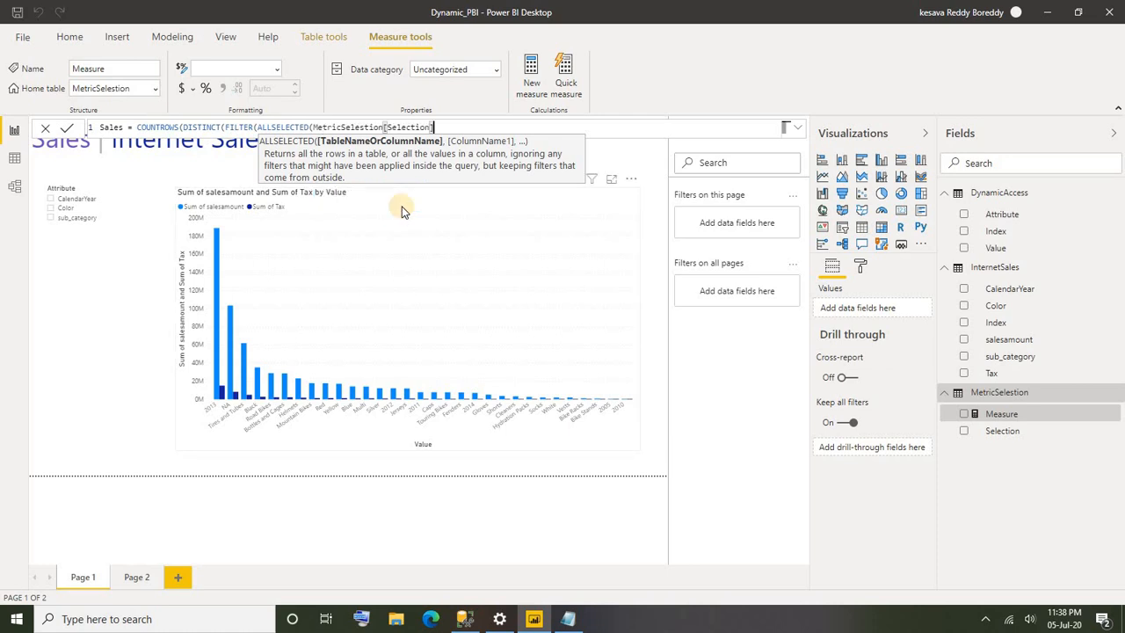
Add the filter condition MetricSelestion[Selection]="sales" to the Sales formula and start a new line below it.
type(",met")
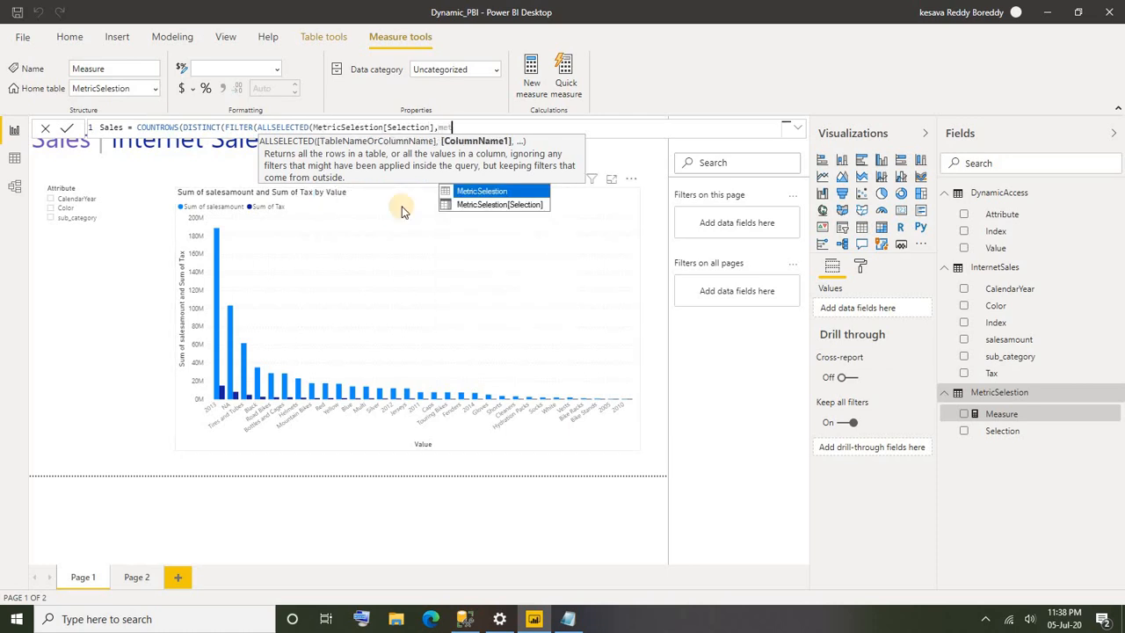
left_click(510, 205)
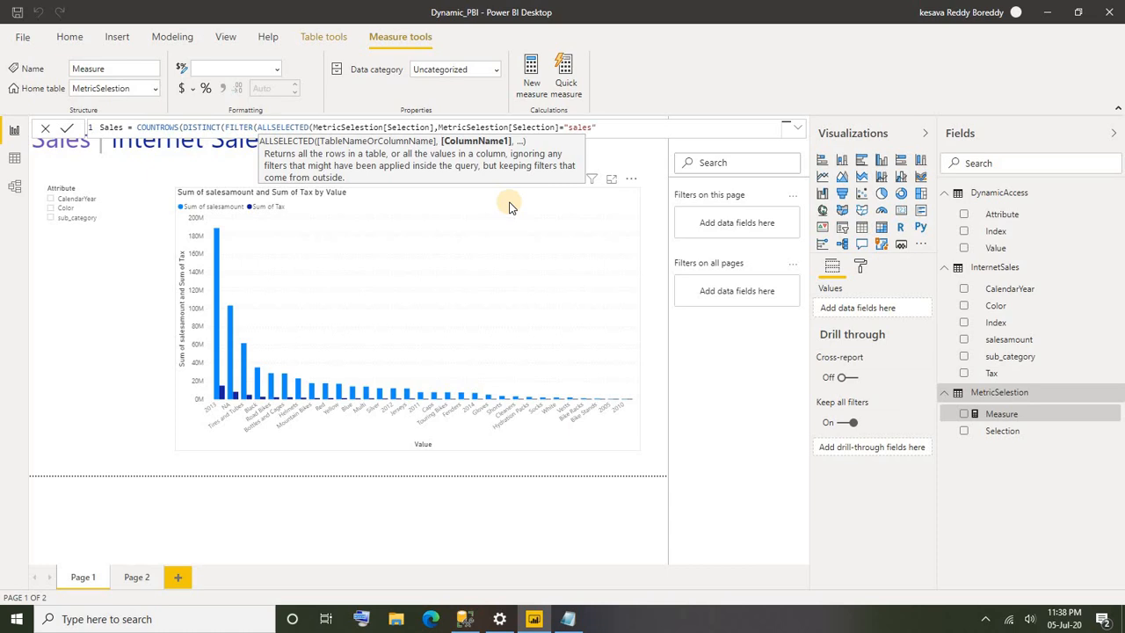
key("shift+Return")
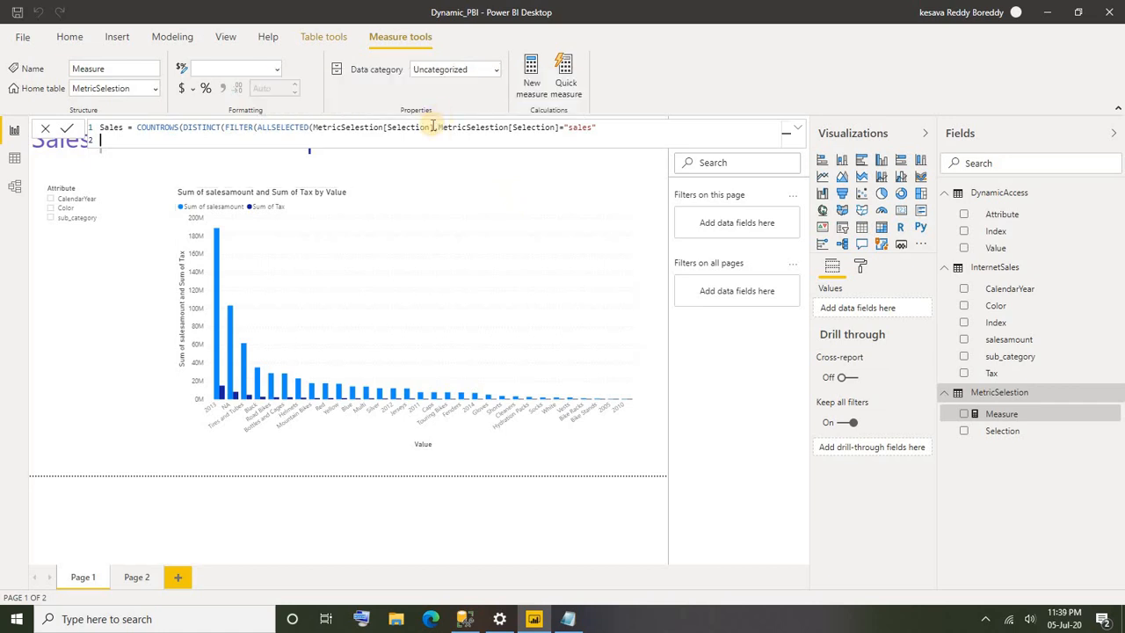
Close the ALLSELECTED, FILTER, DISTINCT and COUNTROWS brackets in the Sales formula and compare the row count with =1.
left_click(433, 126)
type(")")
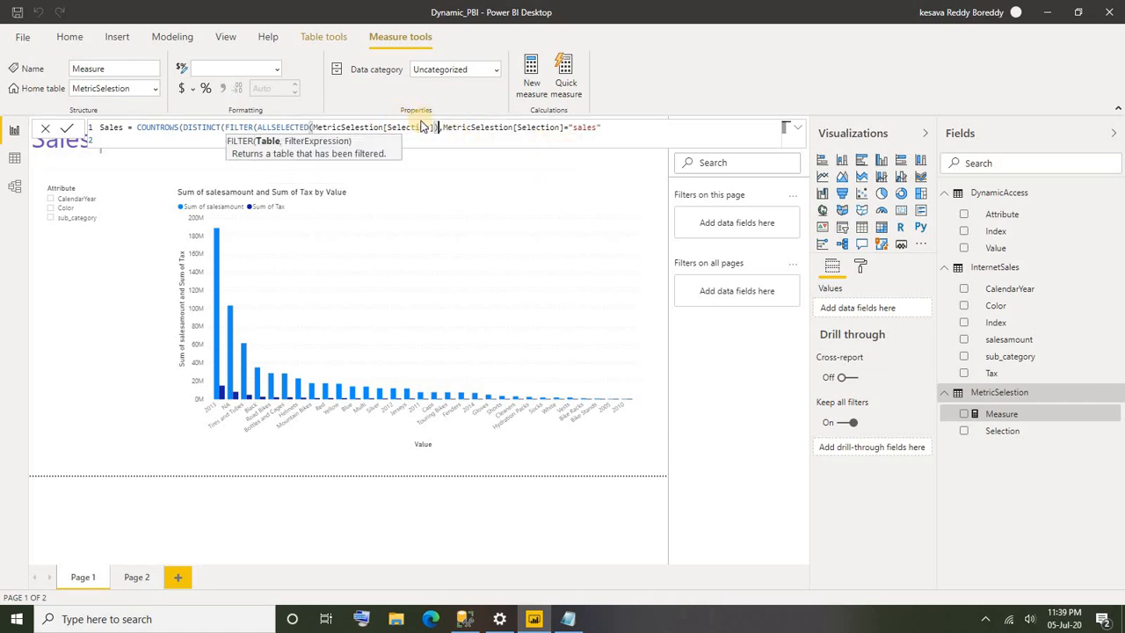
left_click(620, 126)
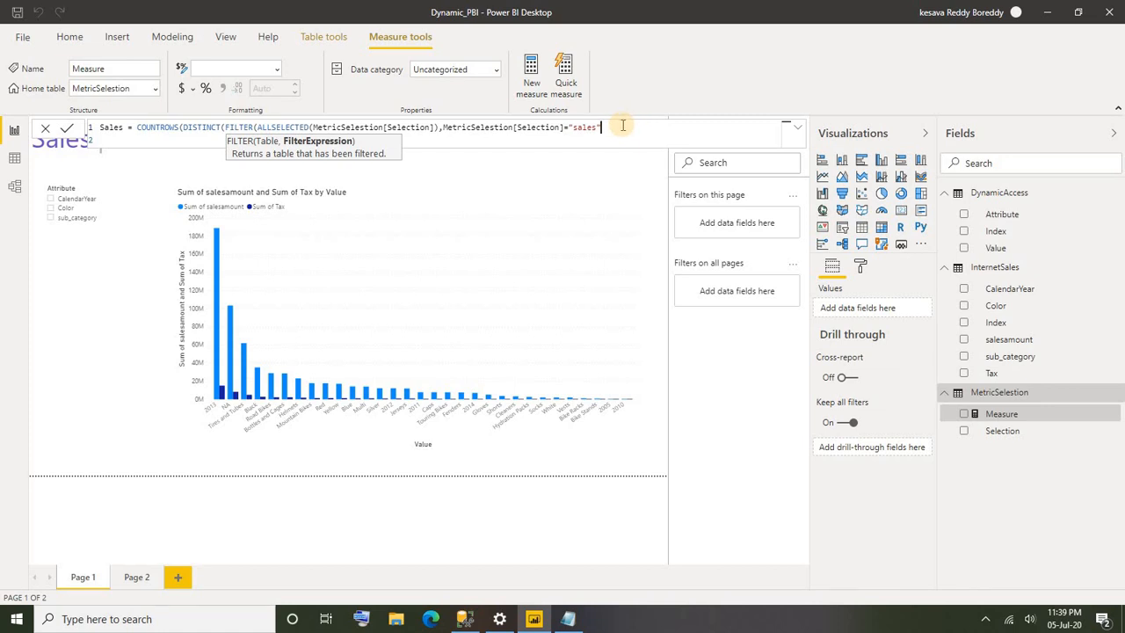
type(")")
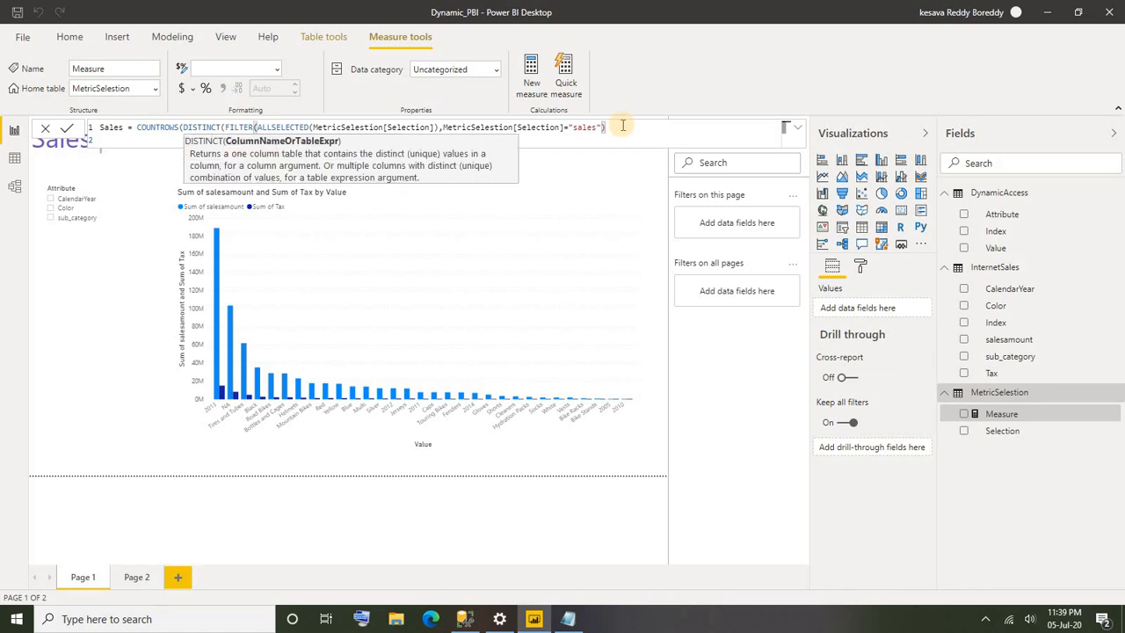
type("))")
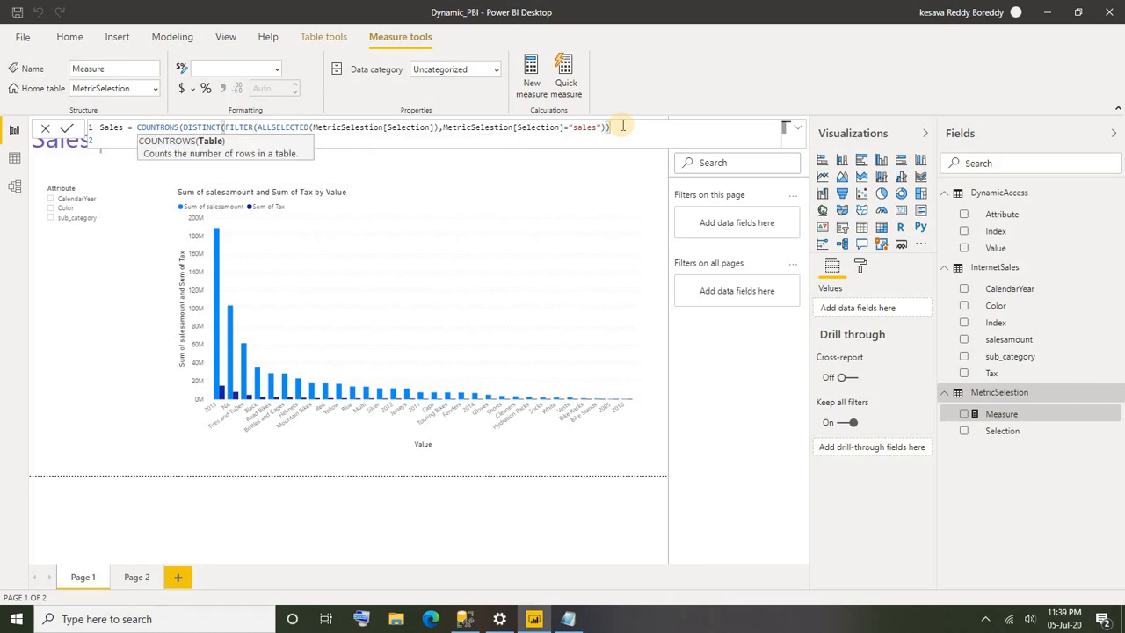
type("=1")
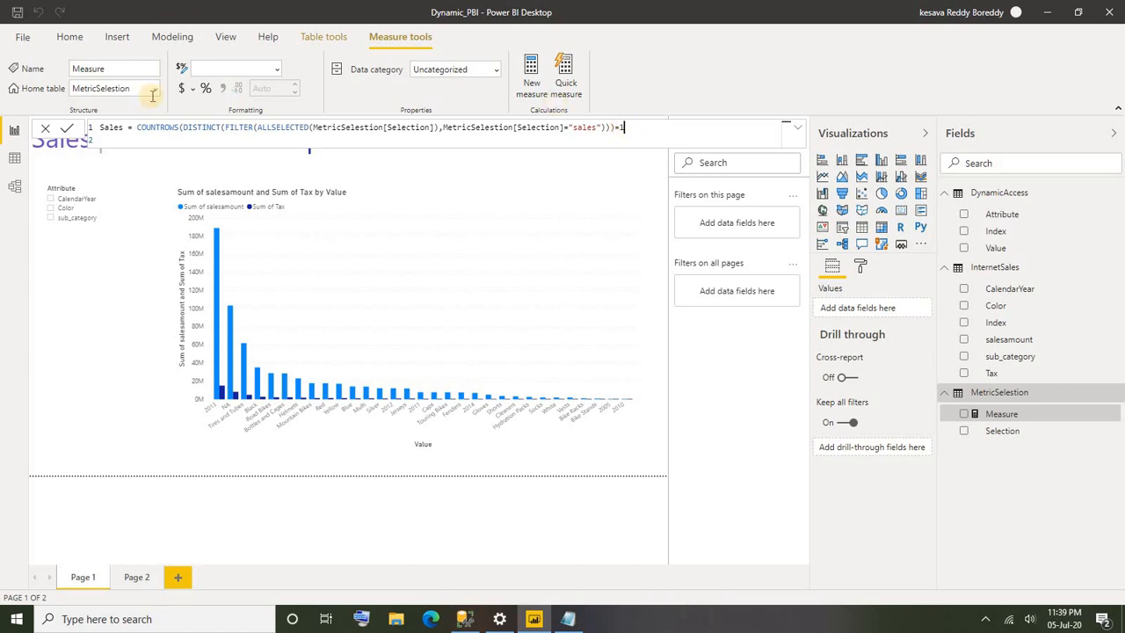
Assign the COUNTROWS test to a variable named sales and add the return keyword after it.
left_click(131, 128)
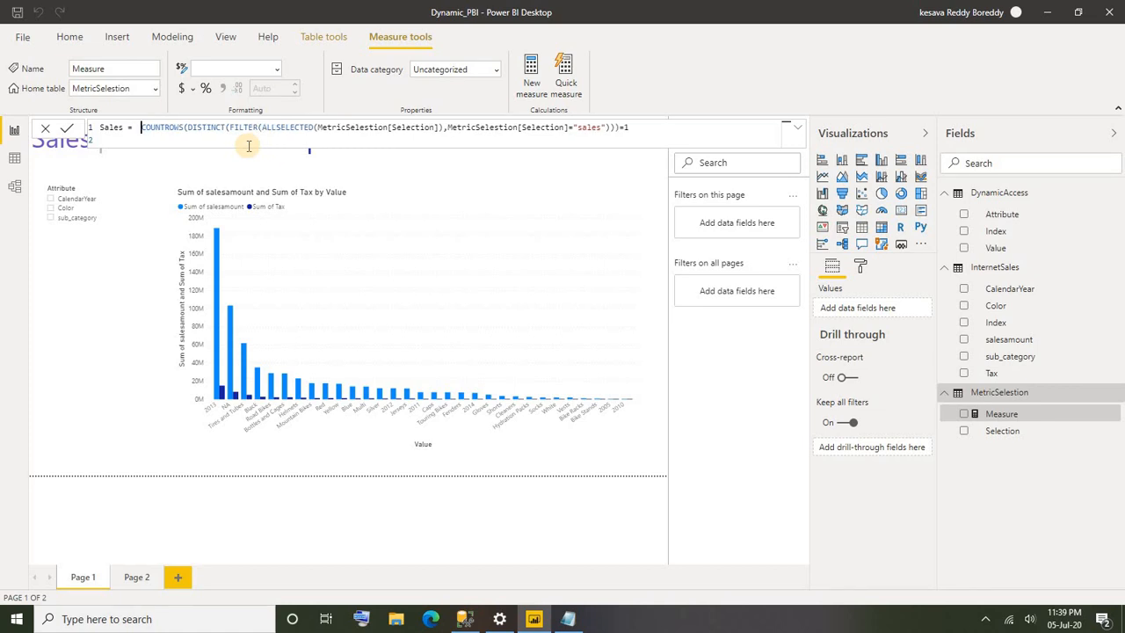
type("var")
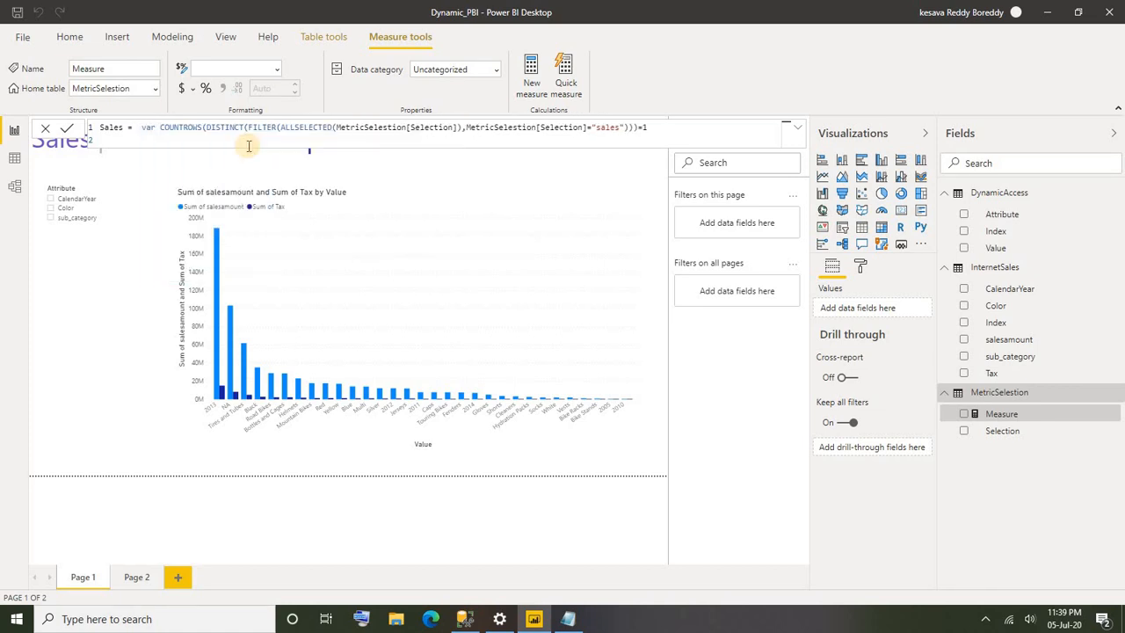
type(" sales")
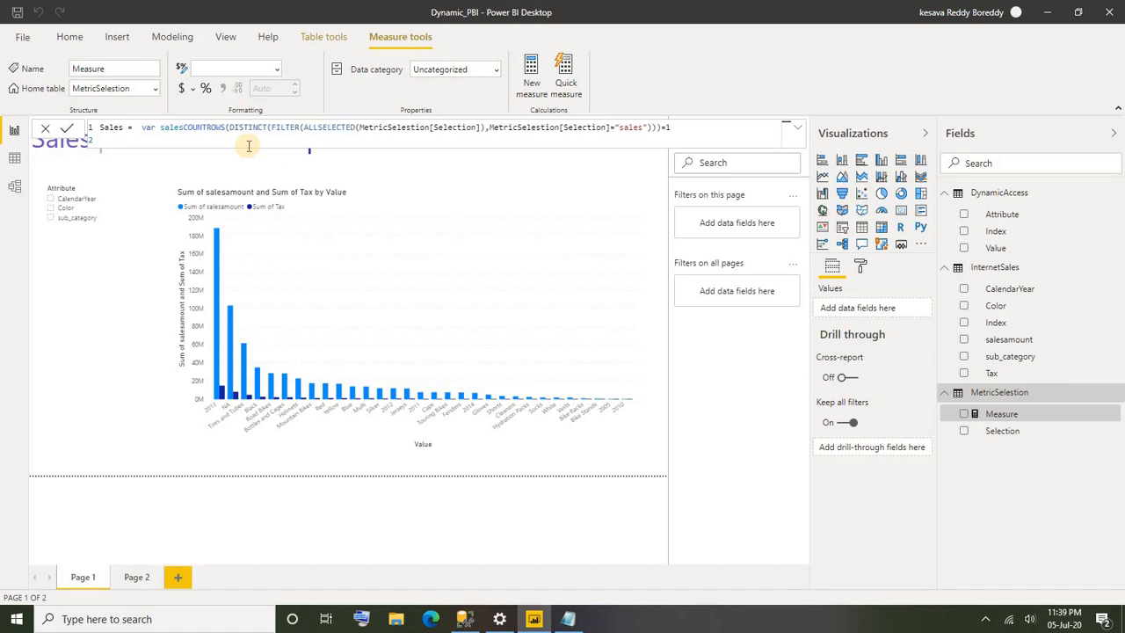
type(" =")
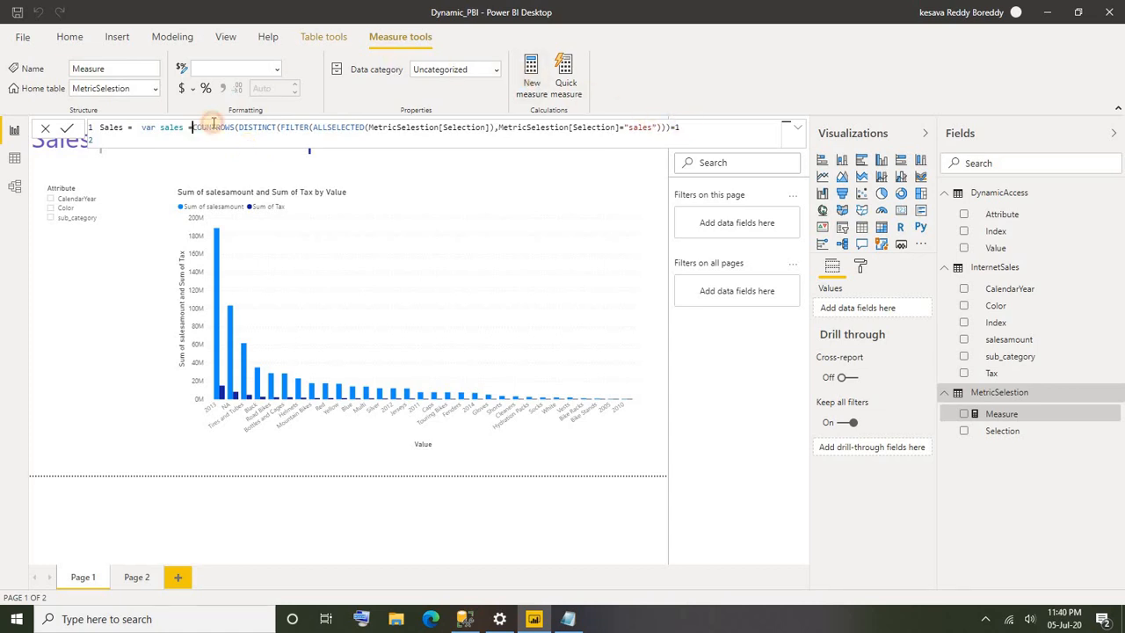
left_click_drag(193, 127, 668, 126)
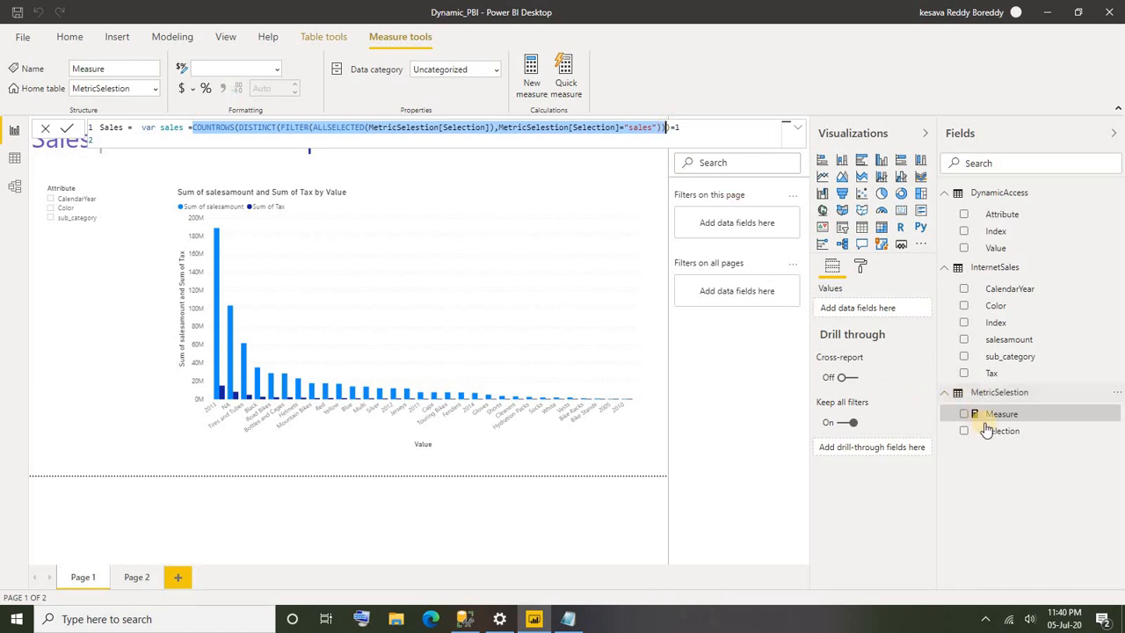
left_click(691, 129)
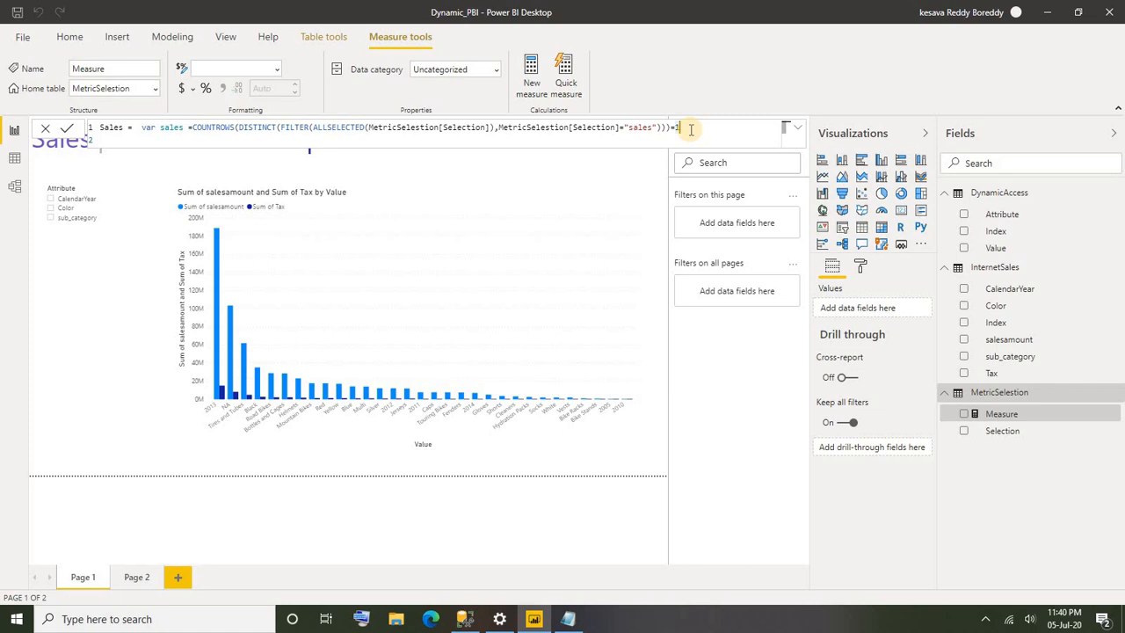
type("return")
key("shift+Return")
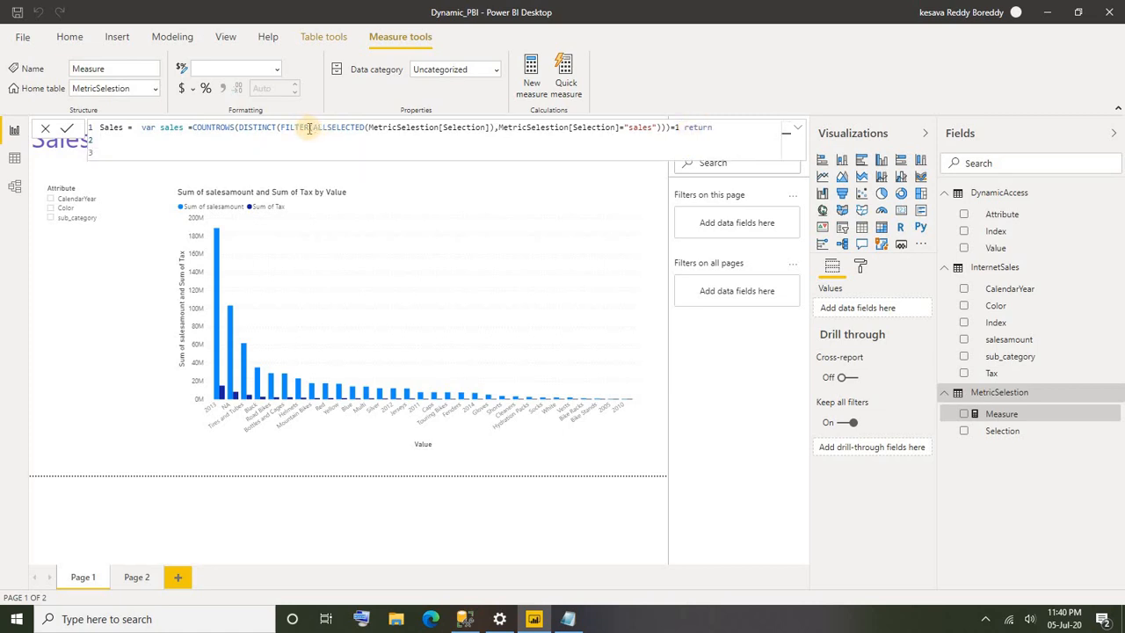
Move the FILTER part of the Sales formula onto its own line and indent it two levels.
left_click(282, 129)
key("shift+Return")
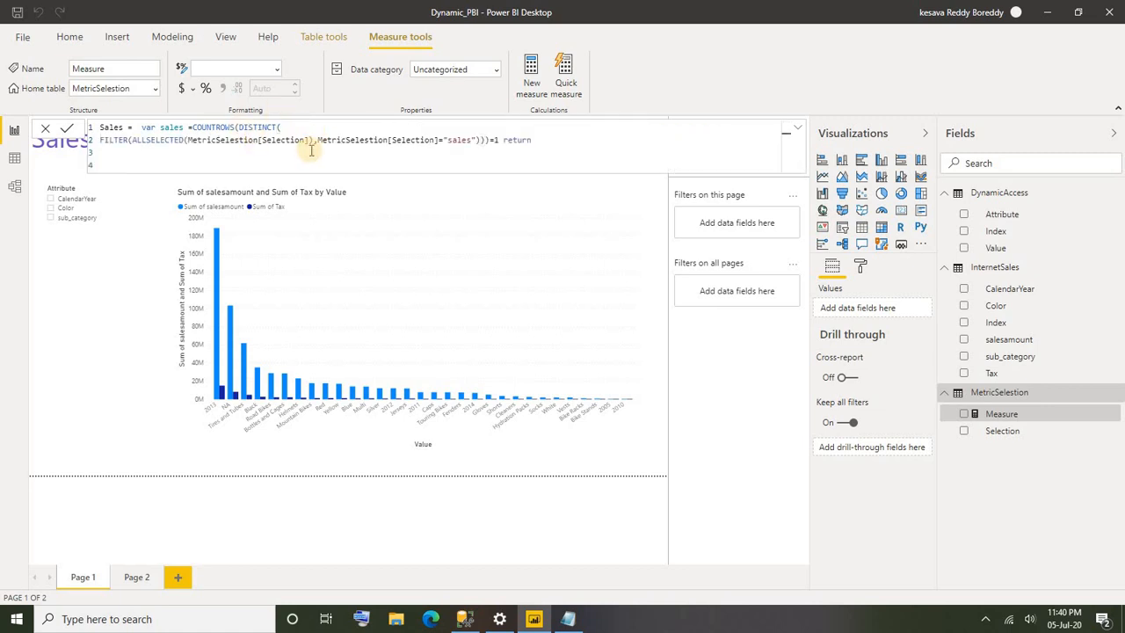
key("Tab")
key("Tab")
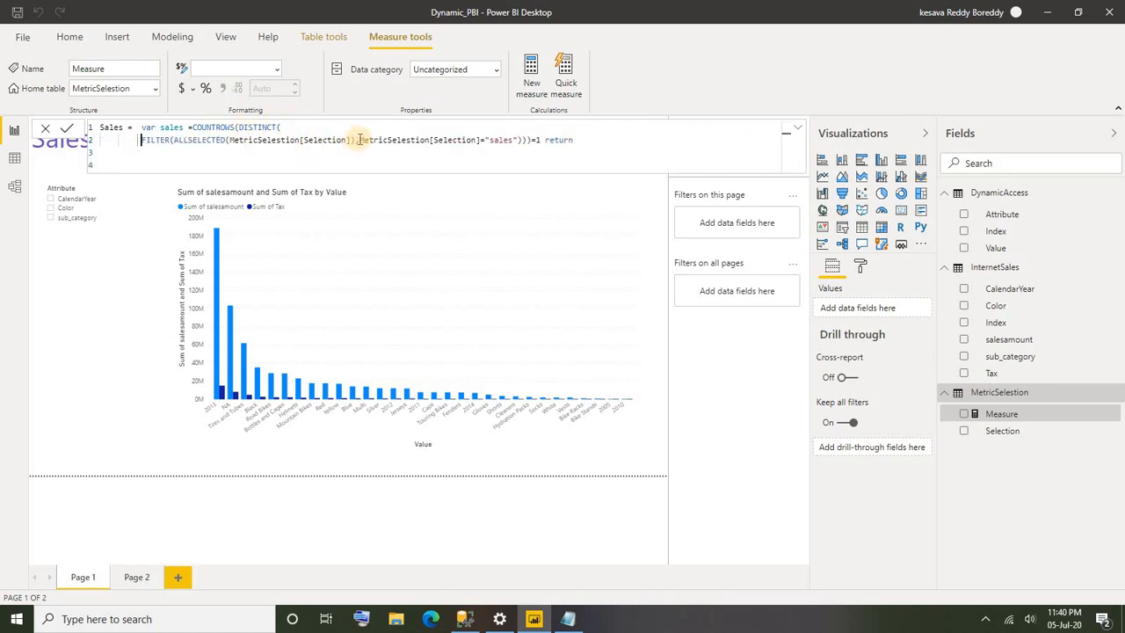
left_click(356, 139)
key("shift+Return")
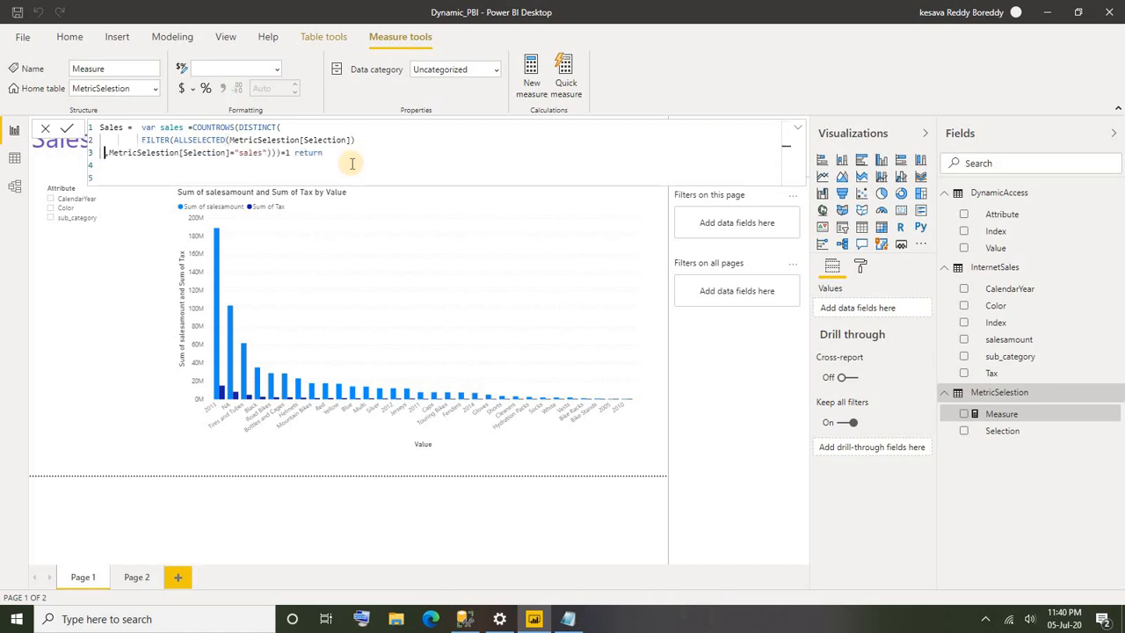
key("Tab")
key("Tab")
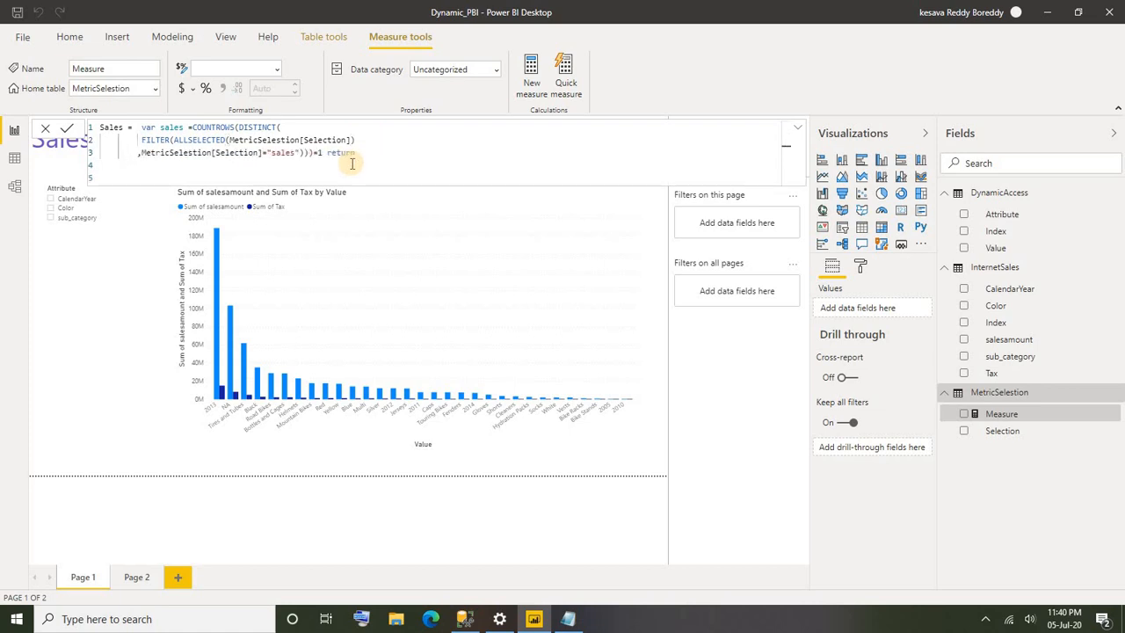
key("BackSpace")
key("BackSpace")
key("BackSpace")
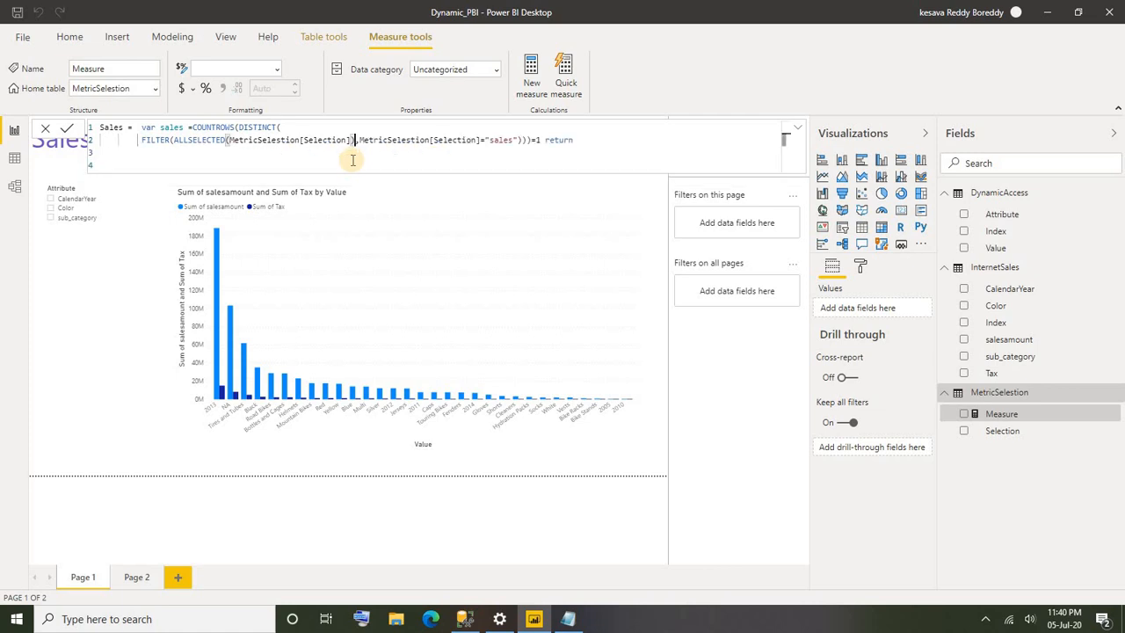
Put the MetricSelestion[Selection]="sales" condition and a closing return sales on separate lines, and commit the Sales measure.
key("Right")
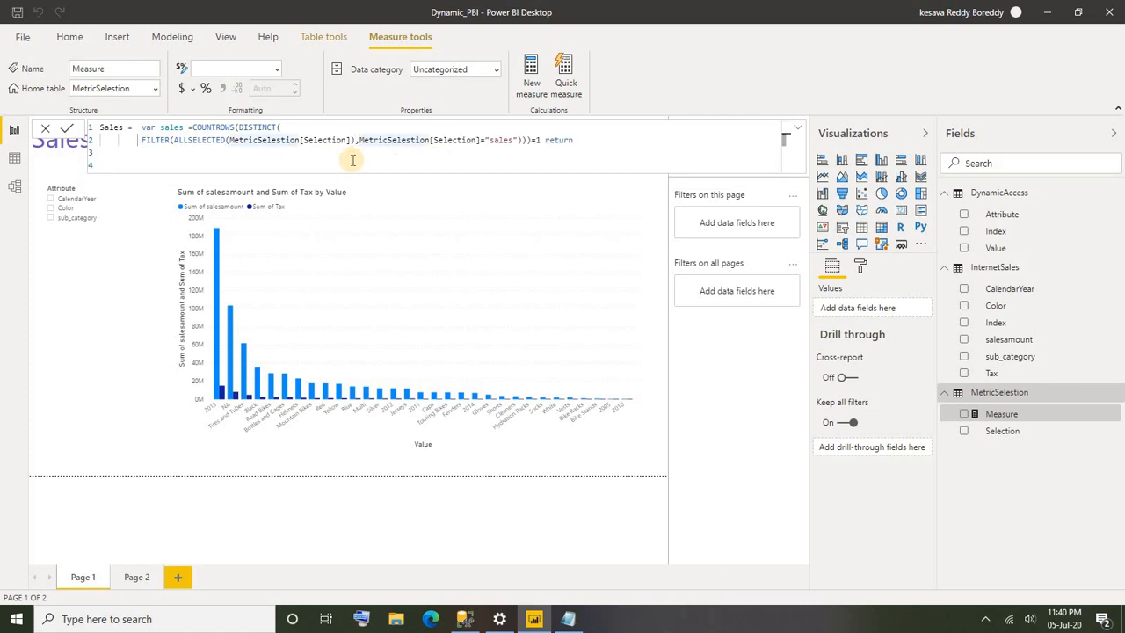
key("shift+Return")
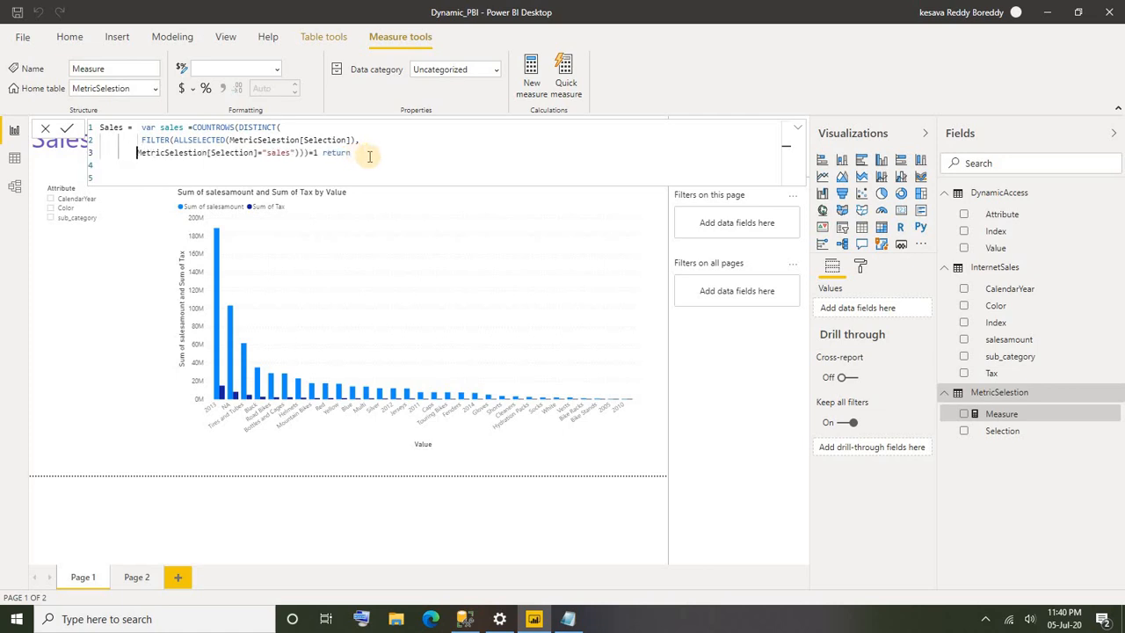
left_click_drag(369, 156, 322, 153)
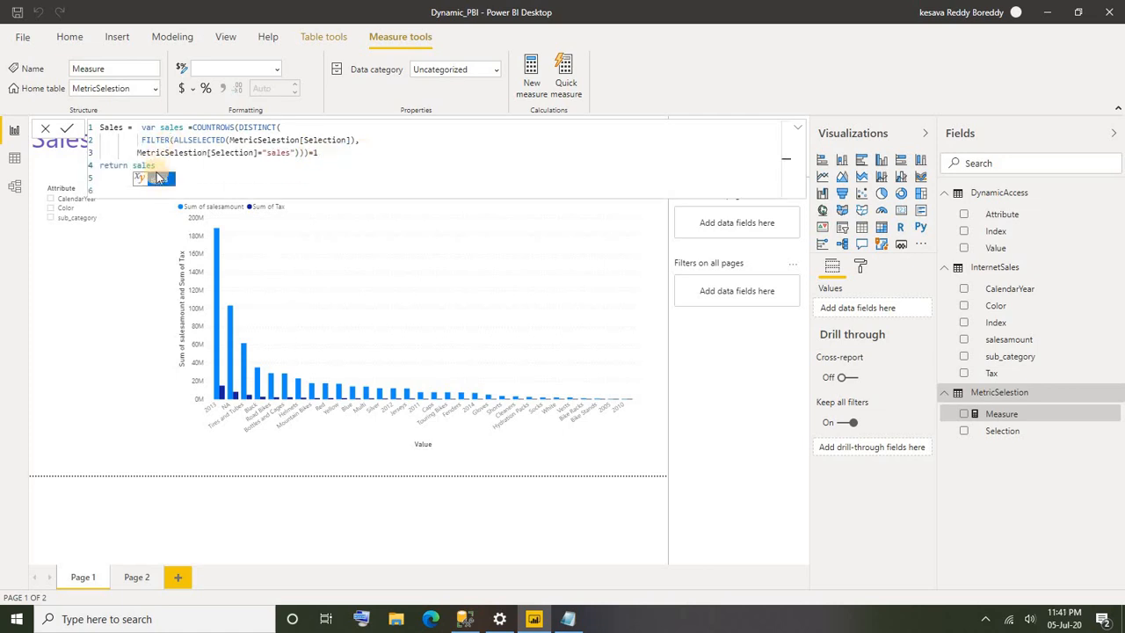
left_click(157, 177)
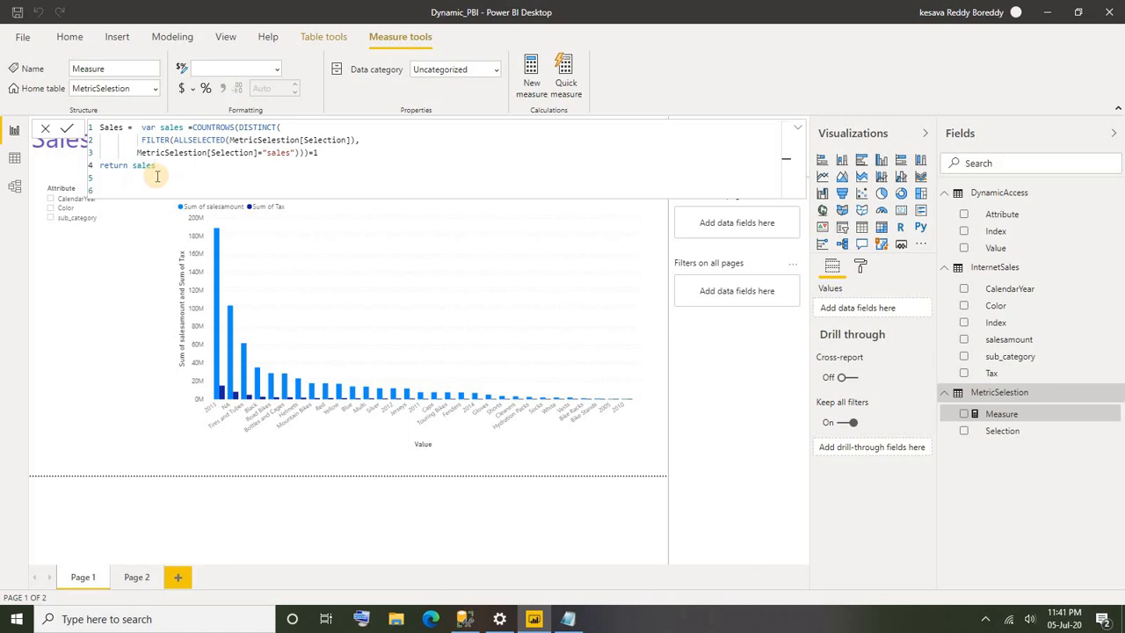
left_click(174, 172)
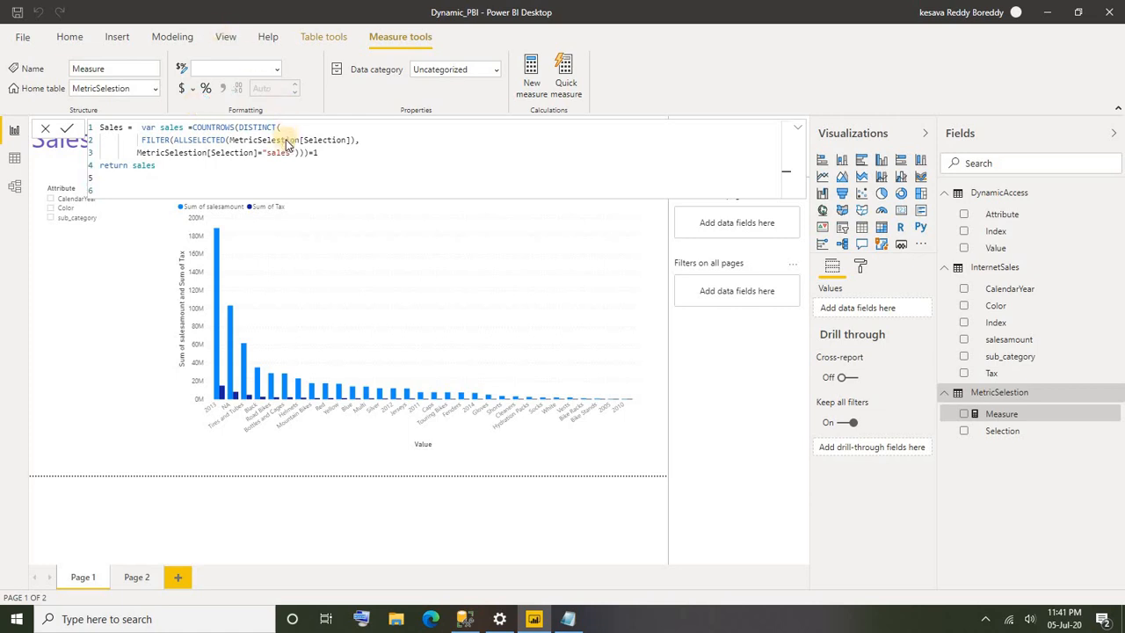
left_click(46, 187)
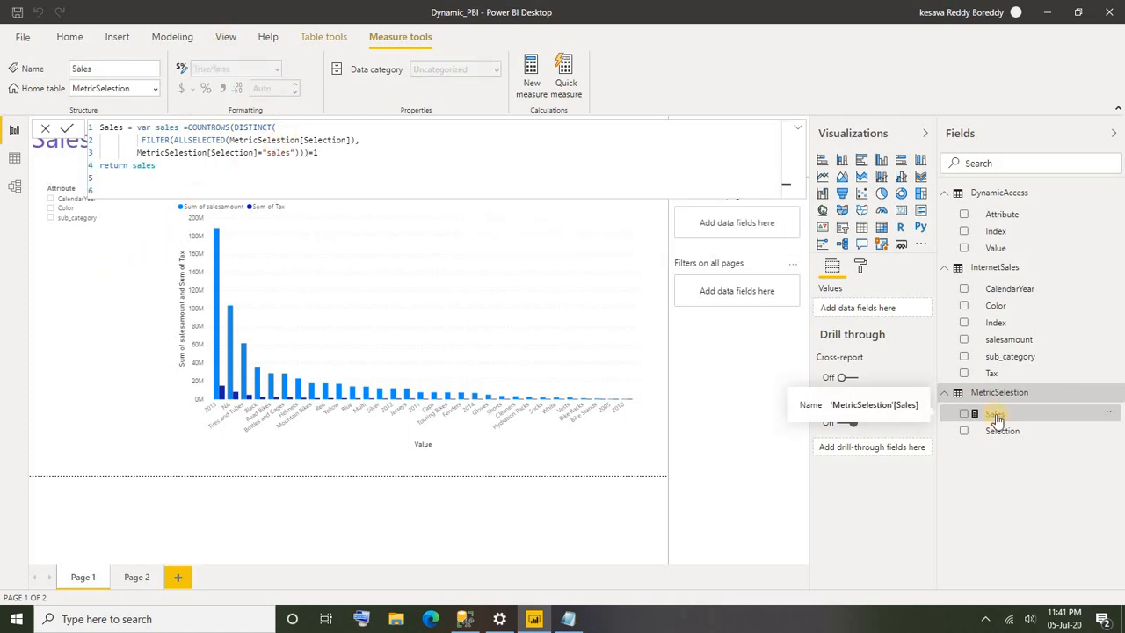
Add a card showing the Sales measure below the Attribute slicer and reduce its height to leave space above it.
left_click(489, 402)
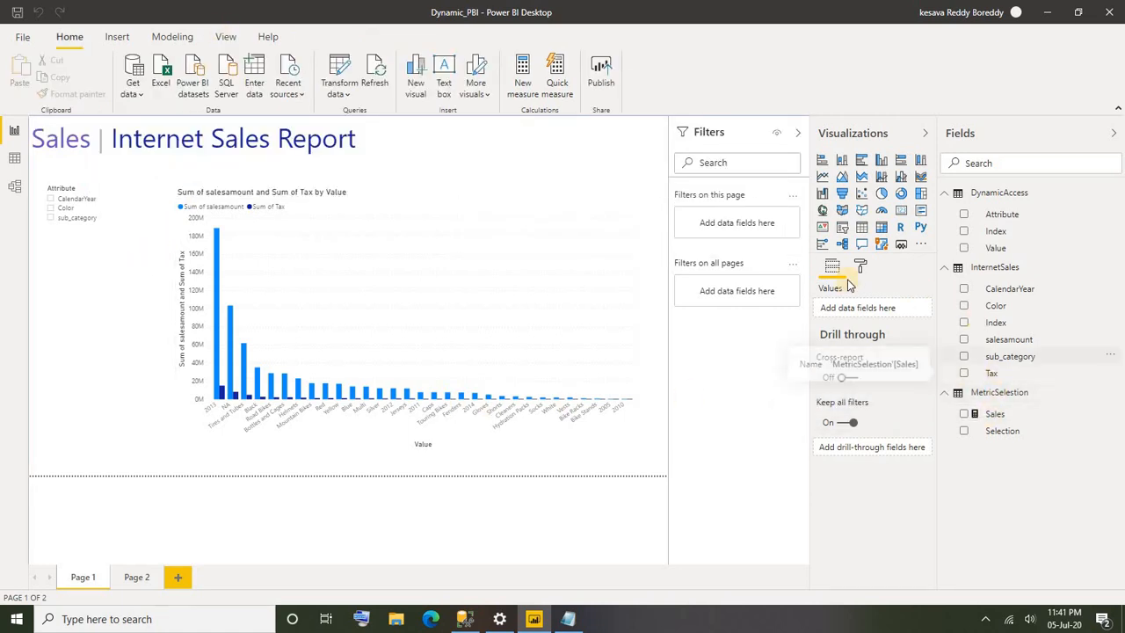
left_click(902, 211)
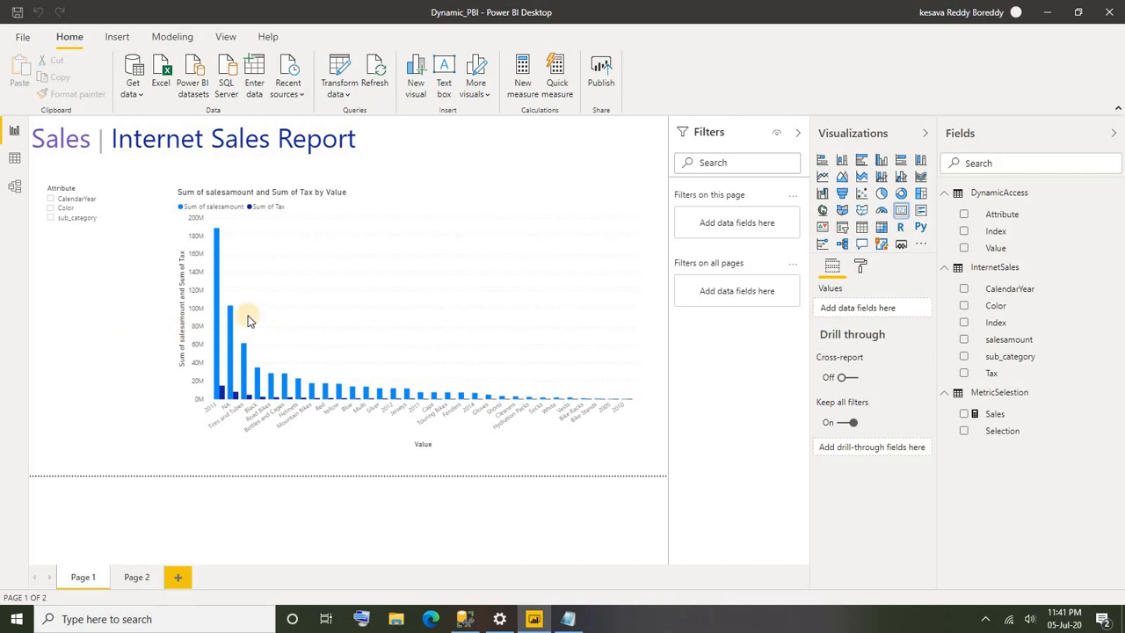
left_click_drag(92, 456, 106, 396)
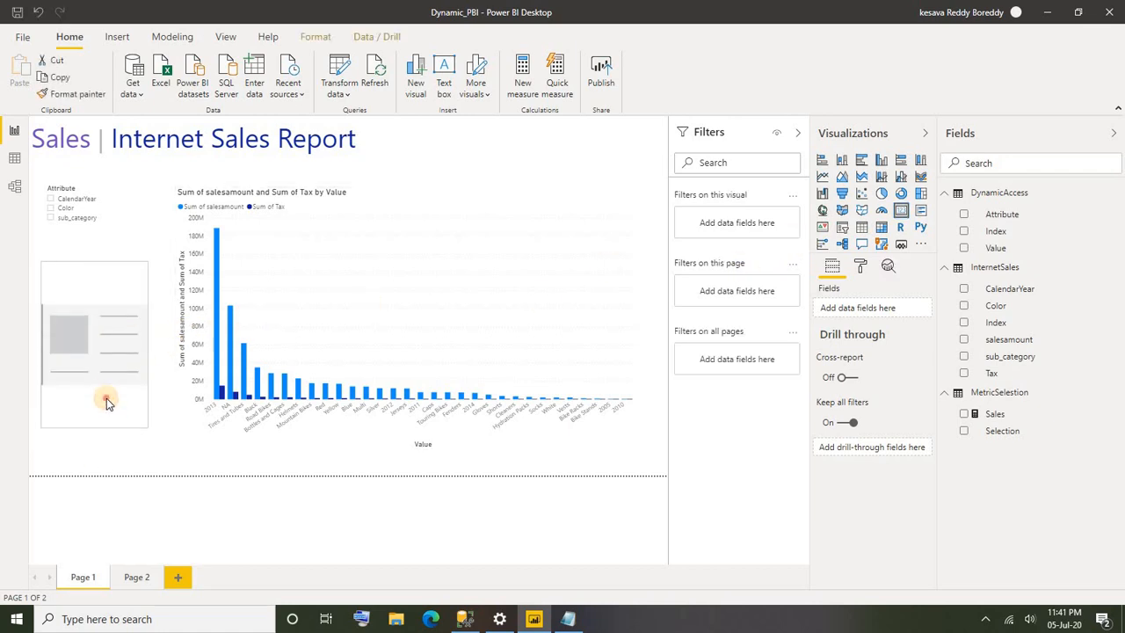
left_click(967, 415)
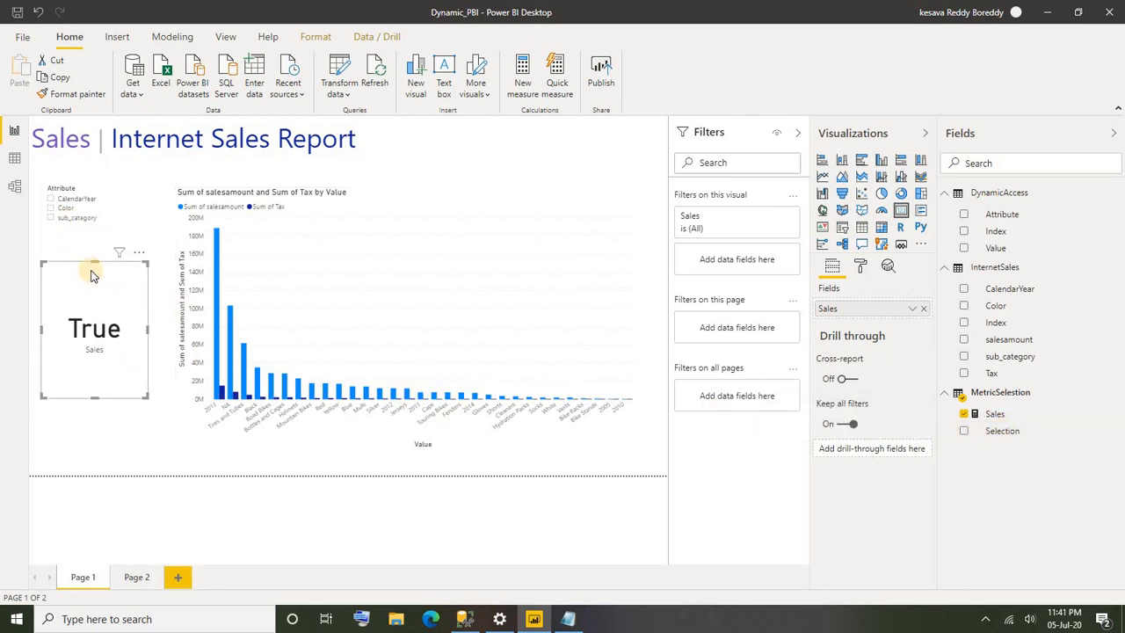
left_click_drag(92, 261, 86, 334)
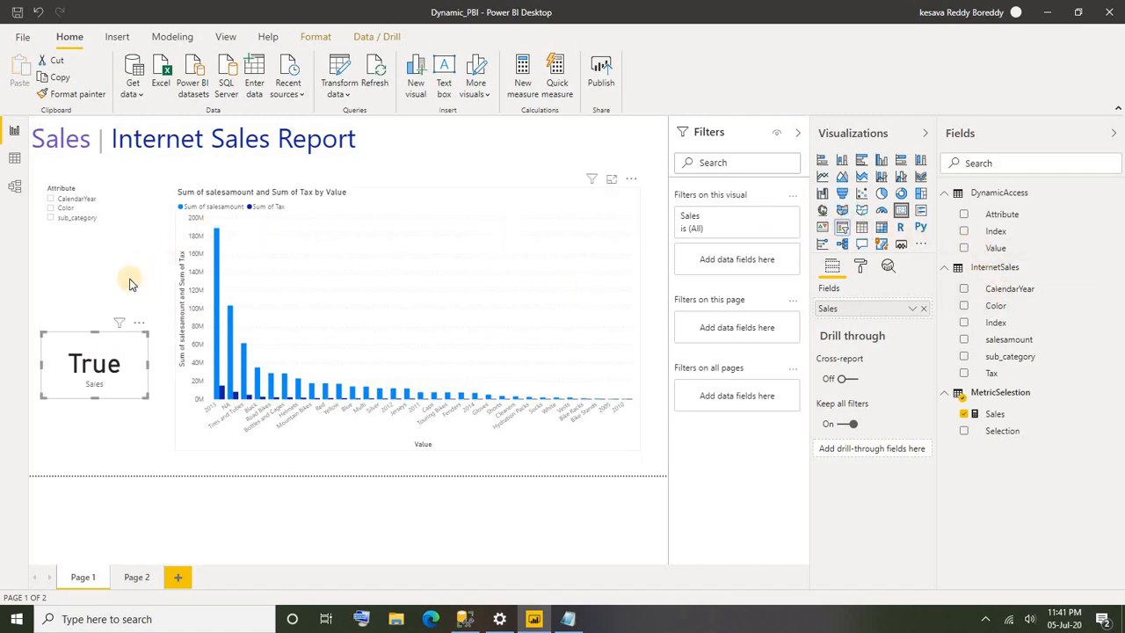
Add a slicer on the MetricSelestion Selection field between the Attribute slicer and the Sales card.
left_click(97, 286)
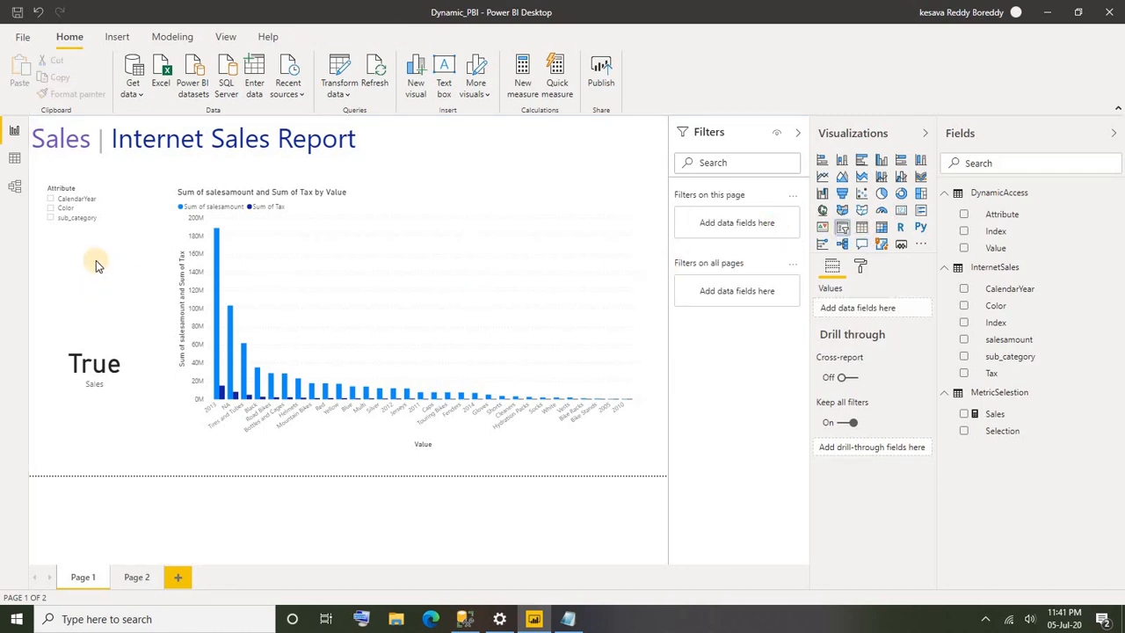
left_click_drag(98, 405, 89, 258)
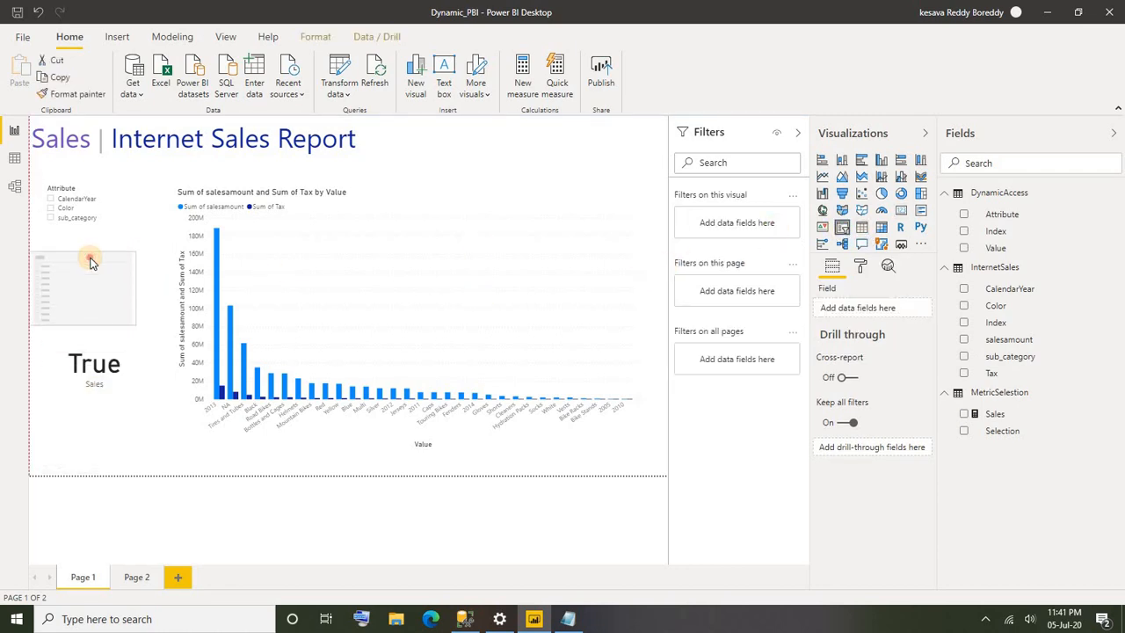
left_click(974, 414)
left_click(964, 431)
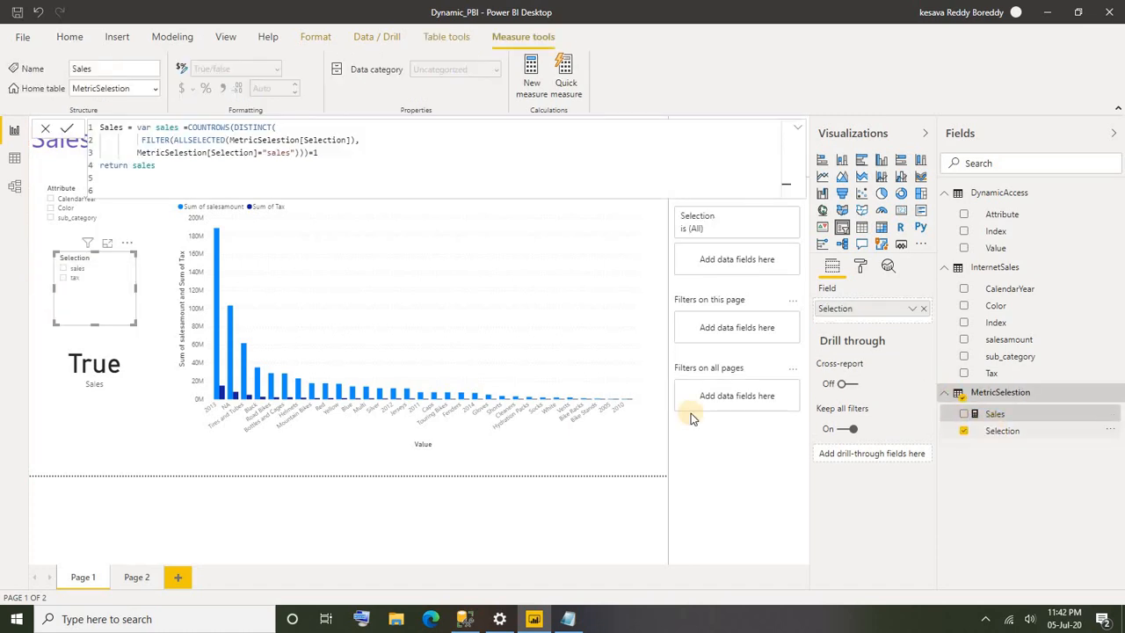
Switch the Selection slicer between sales and tax, leave sales selected, and align the slicer and Sales card beneath the Attribute slicer.
left_click(62, 268)
left_click(63, 280)
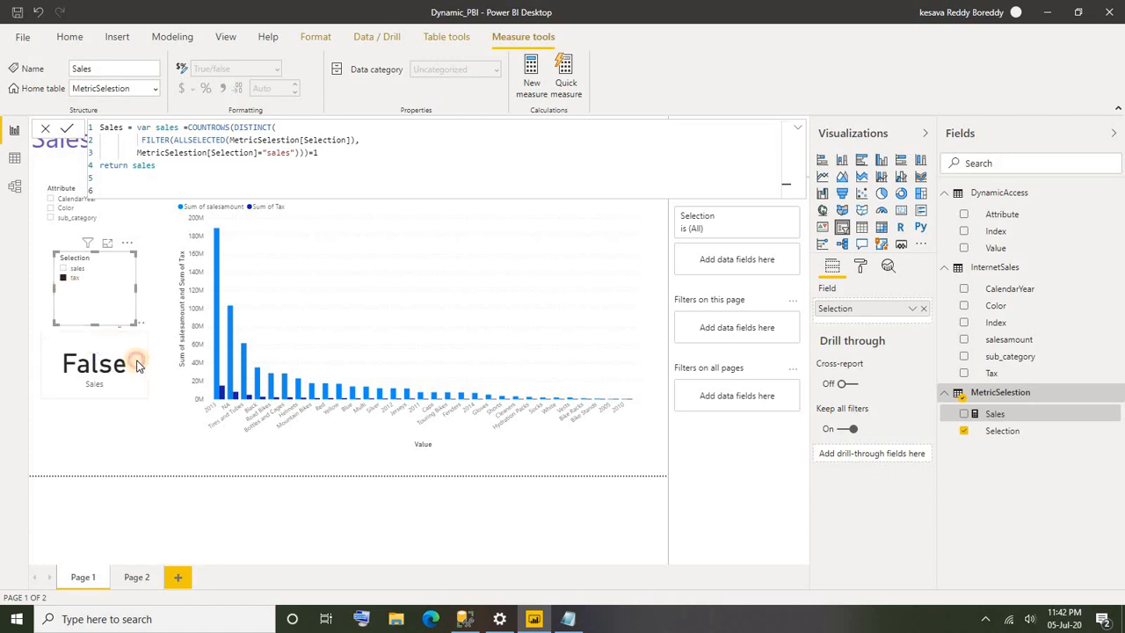
left_click_drag(107, 344, 111, 360)
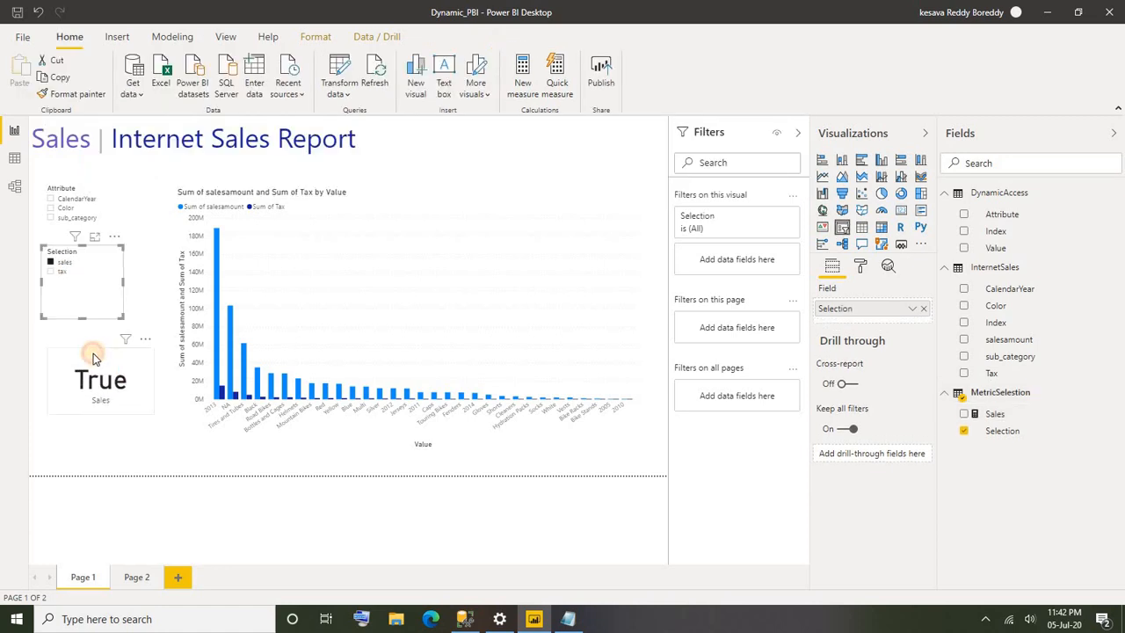
left_click(94, 356)
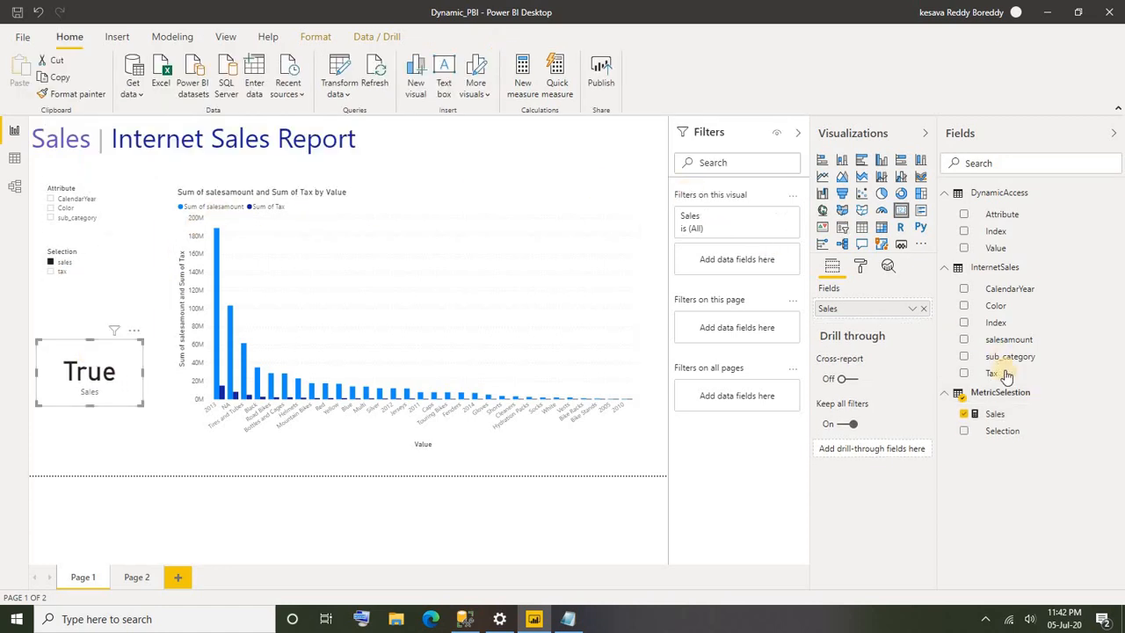
Make the Sales measure return if(sales,SUM(InternetSales[salesamount])) and commit it.
left_click(993, 414)
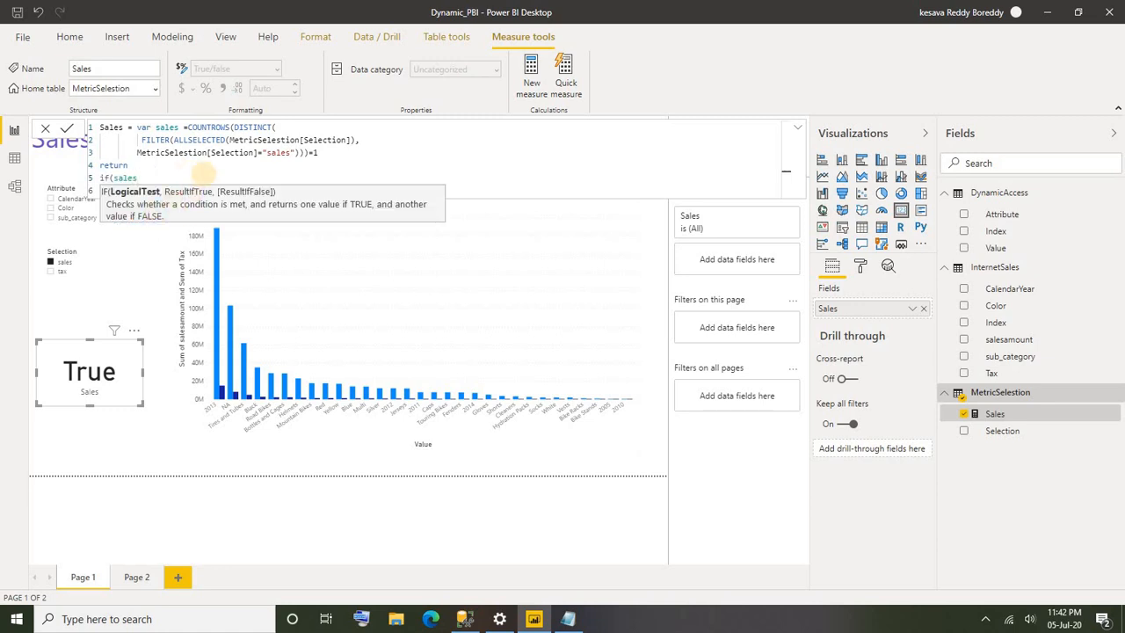
type(",")
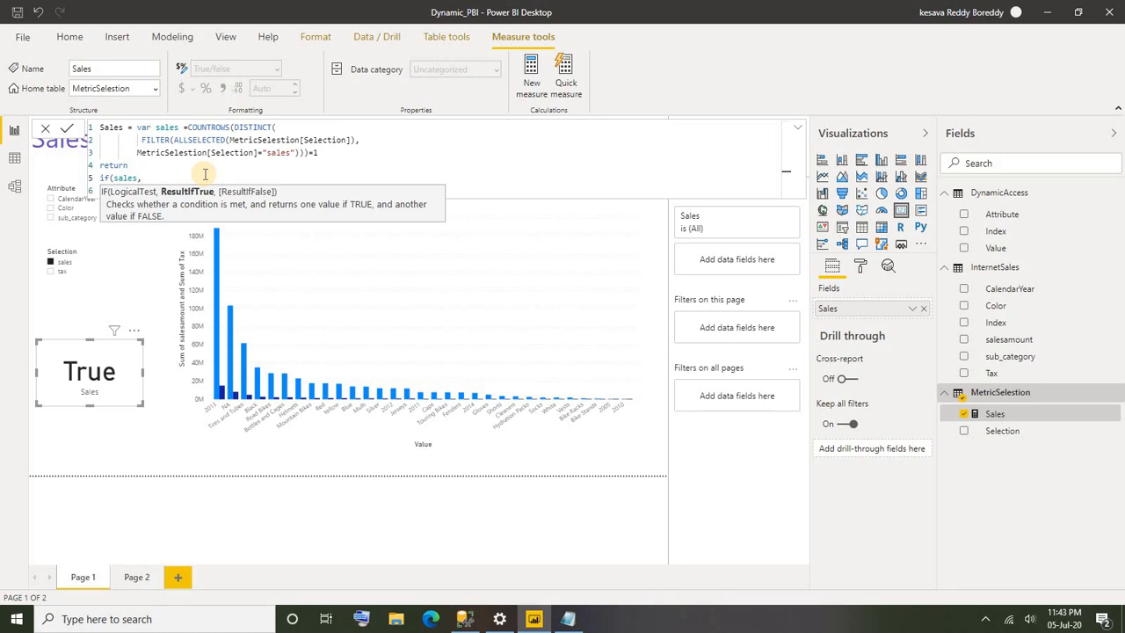
type("SUM(")
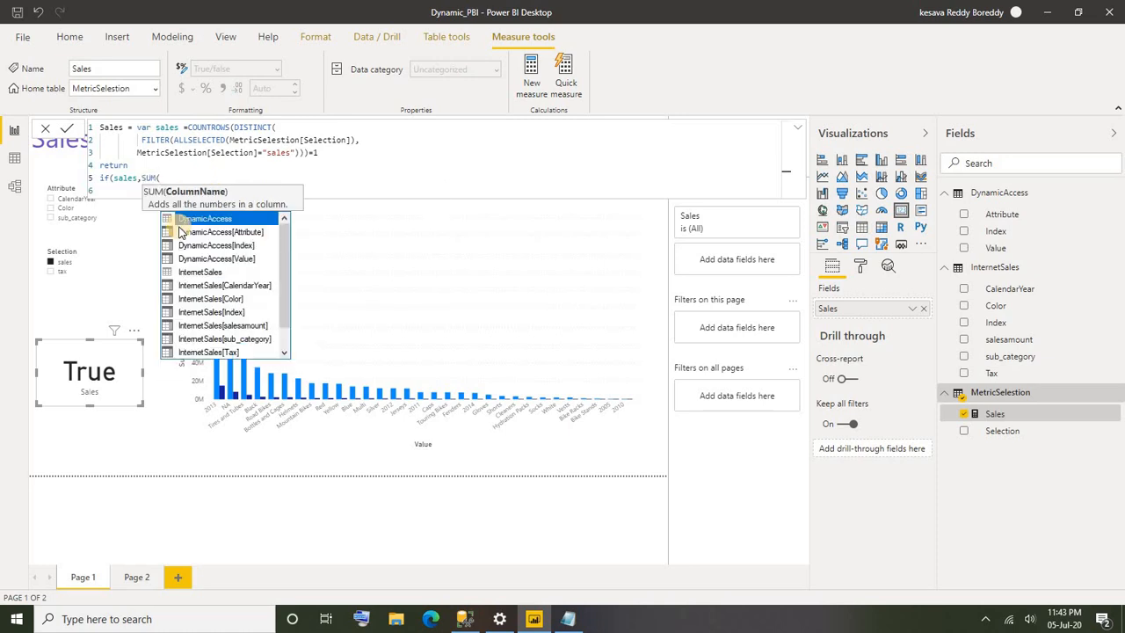
type("sal")
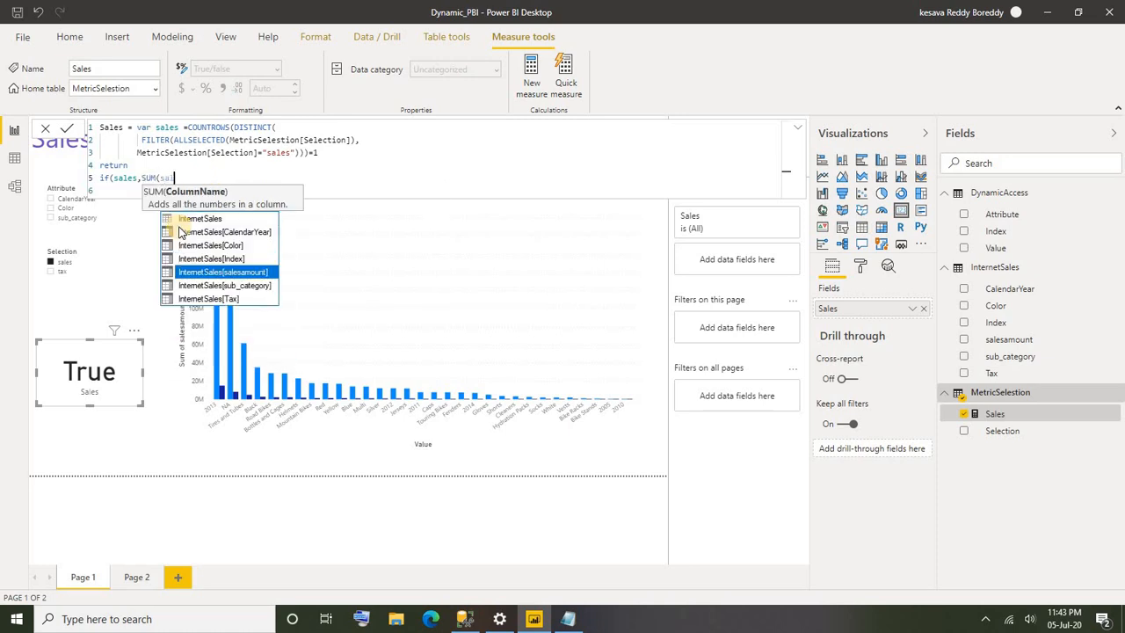
left_click(236, 272)
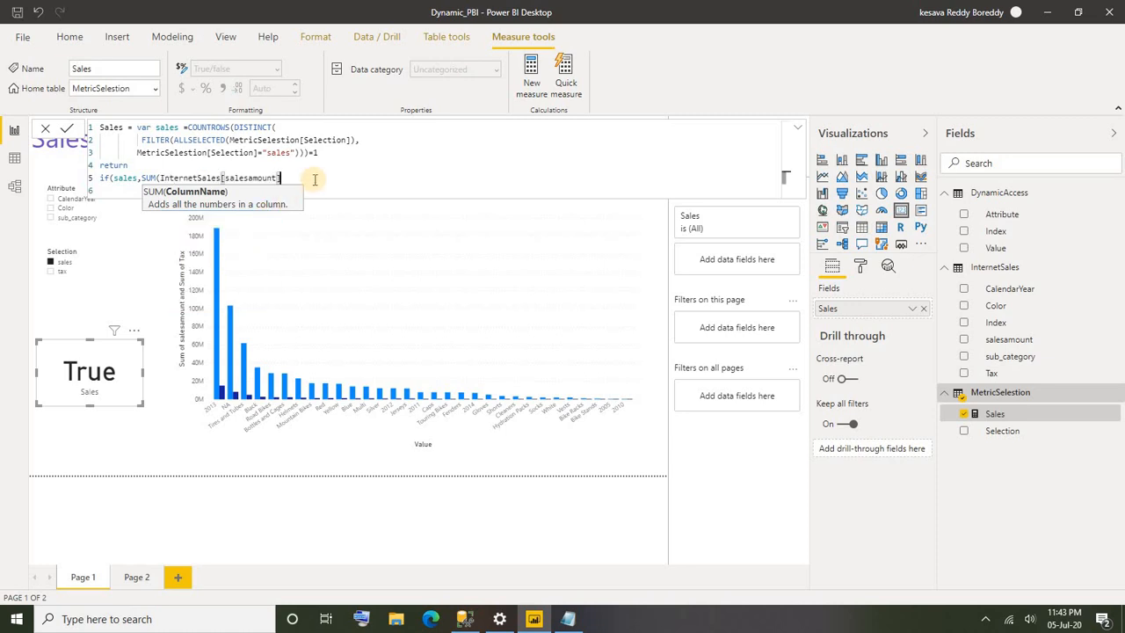
type("))")
key("Return")
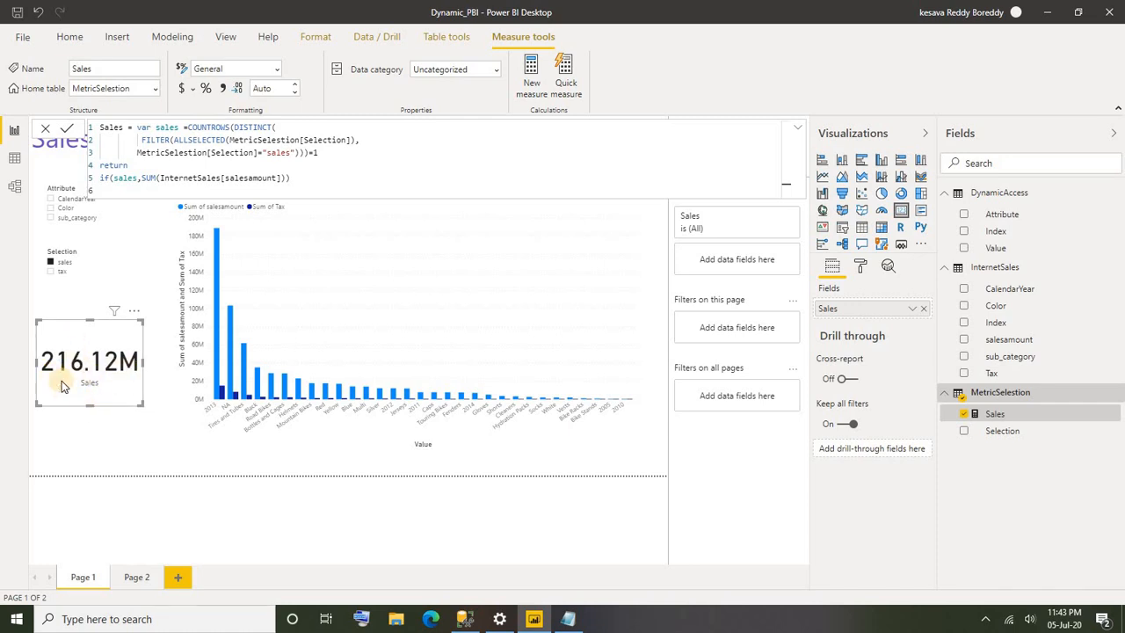
Switch the Selection slicer to tax to test the Sales card, and reposition the card beneath the slicer.
left_click(63, 272)
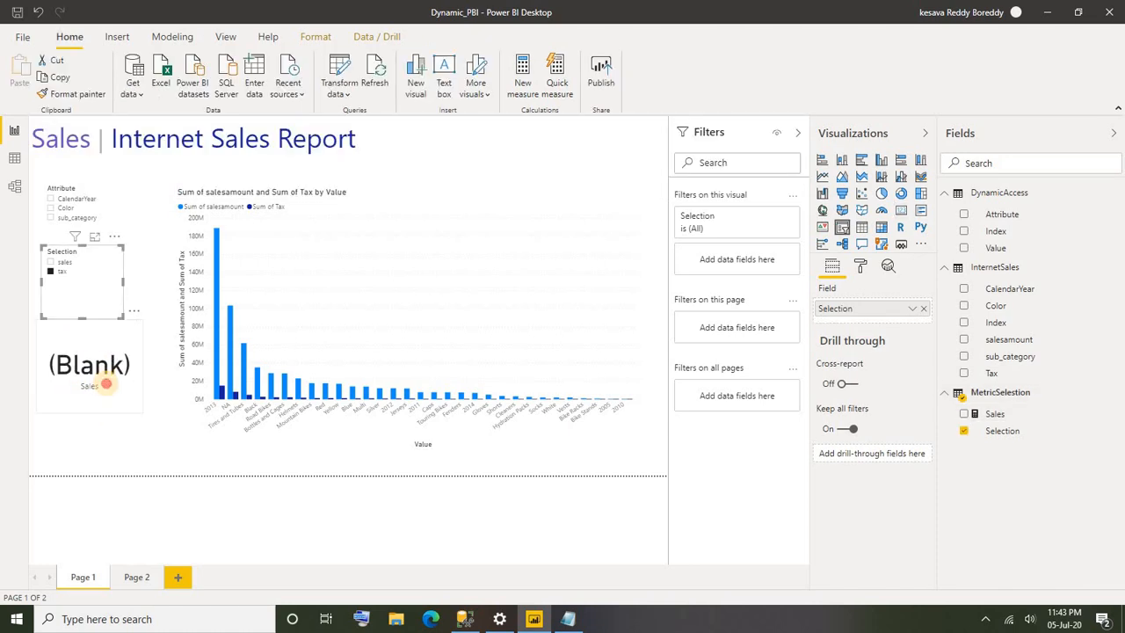
left_click(55, 272)
left_click(51, 272)
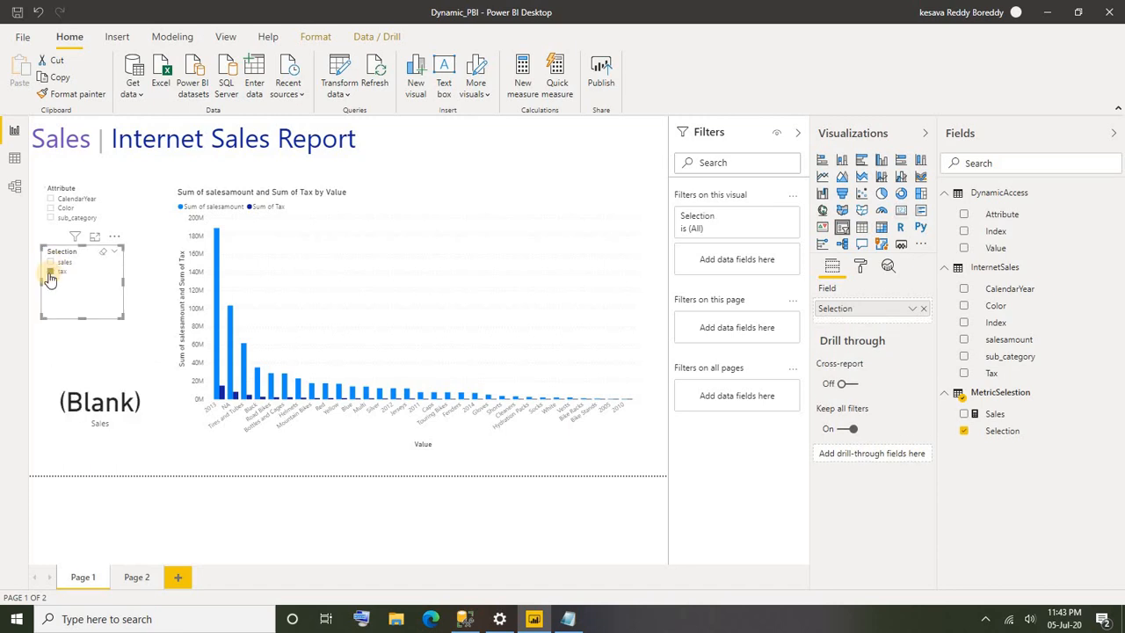
left_click(95, 364)
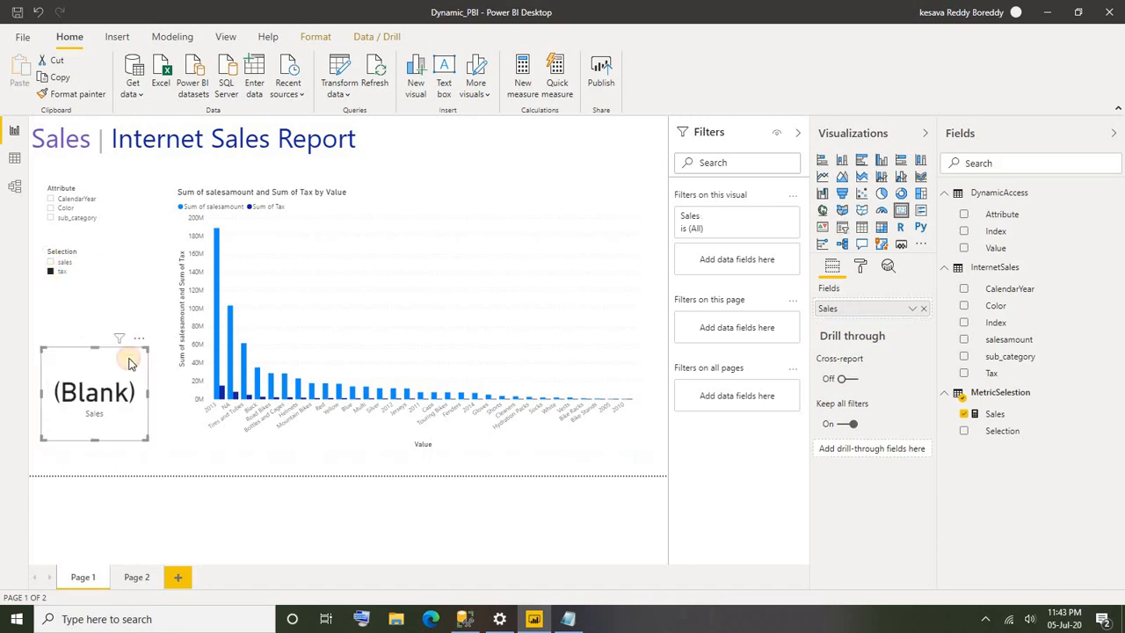
Copy the full Sales measure formula and create a new measure named Tax in the MetricSelestion table.
right_click(991, 398)
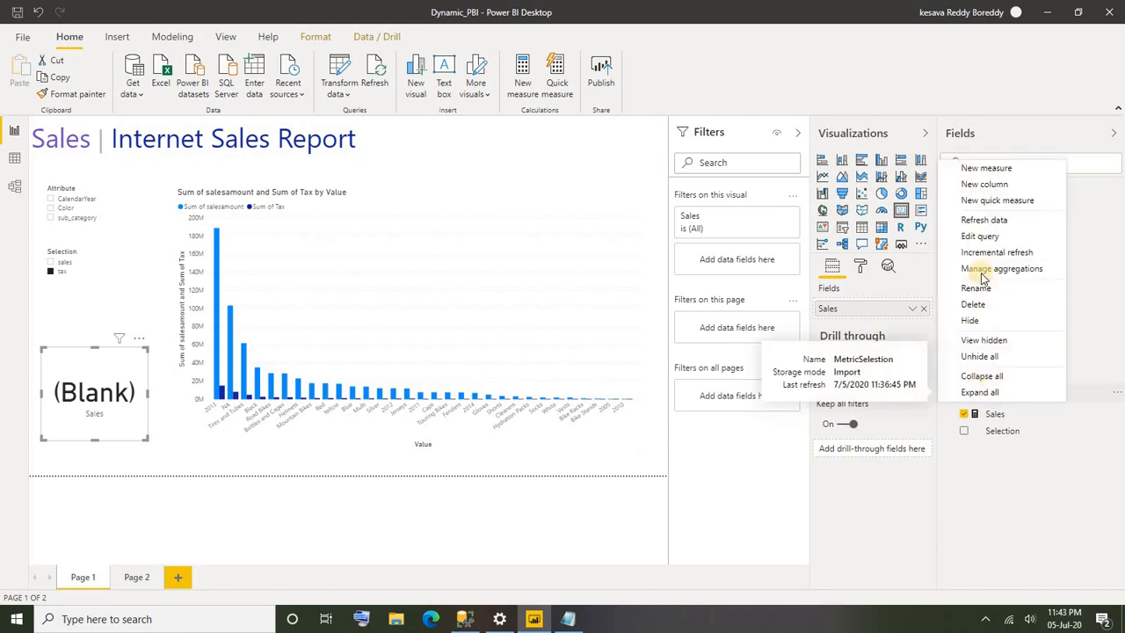
key("Escape")
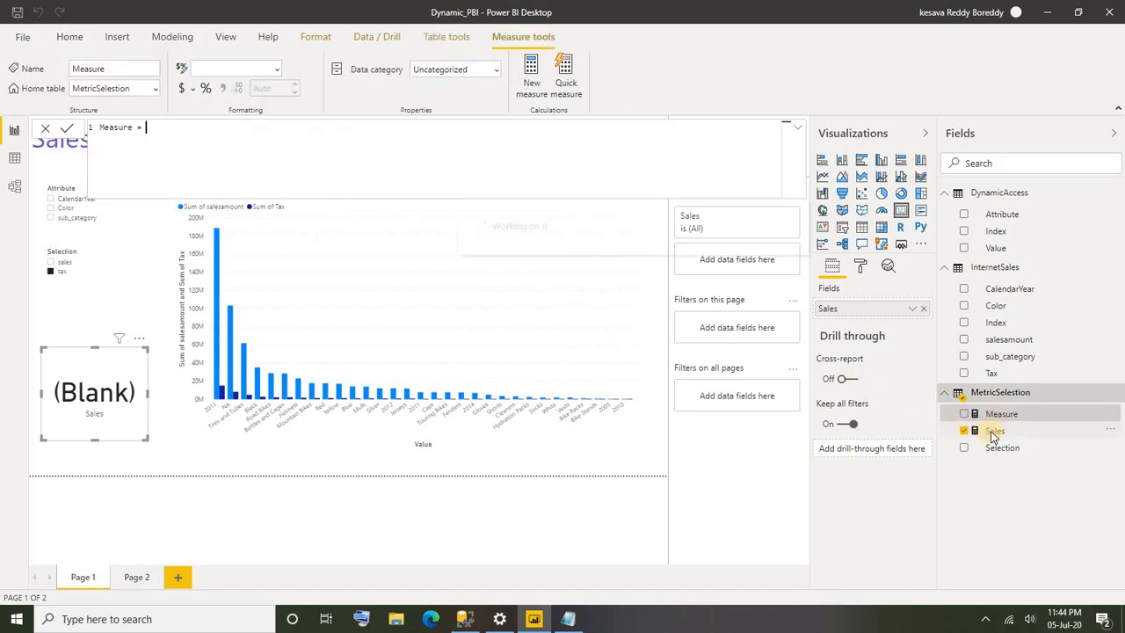
left_click(993, 430)
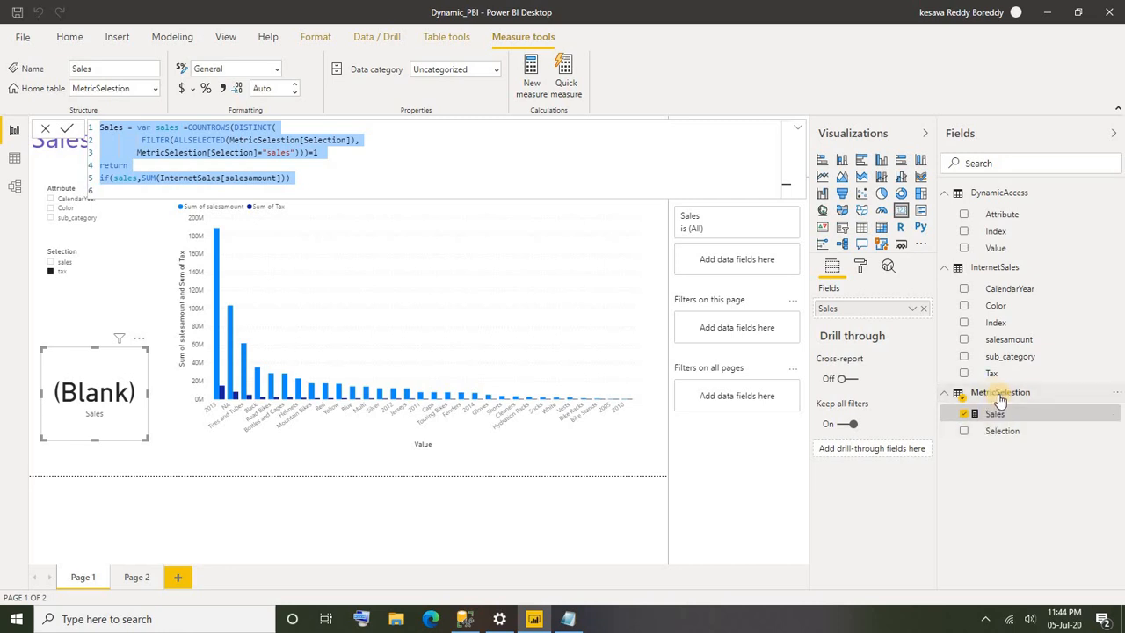
right_click(999, 395)
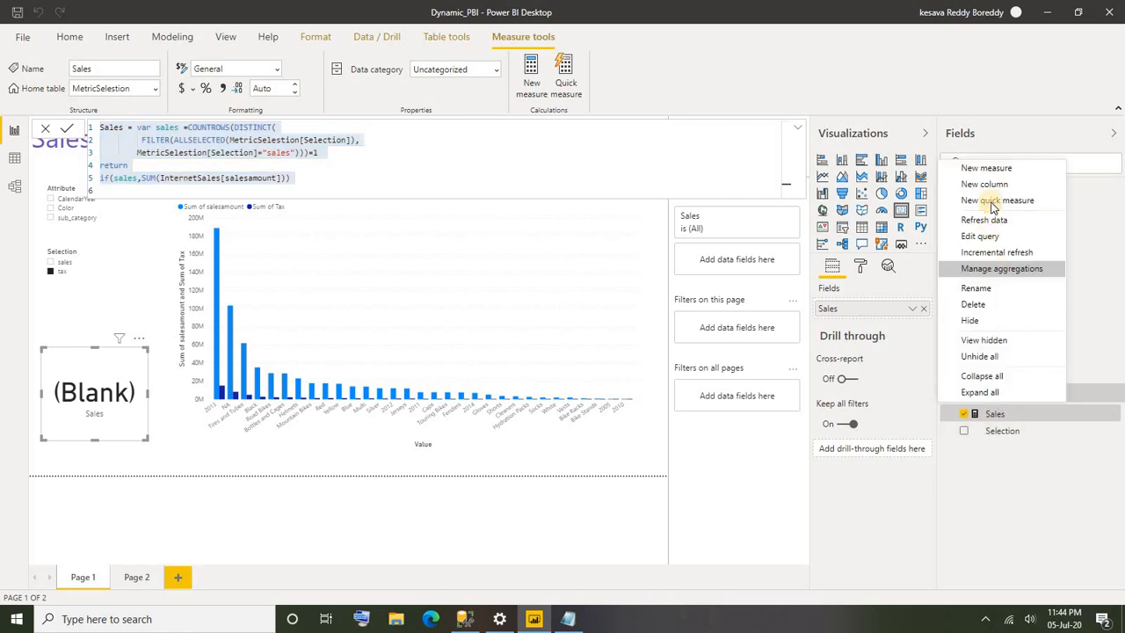
left_click(986, 166)
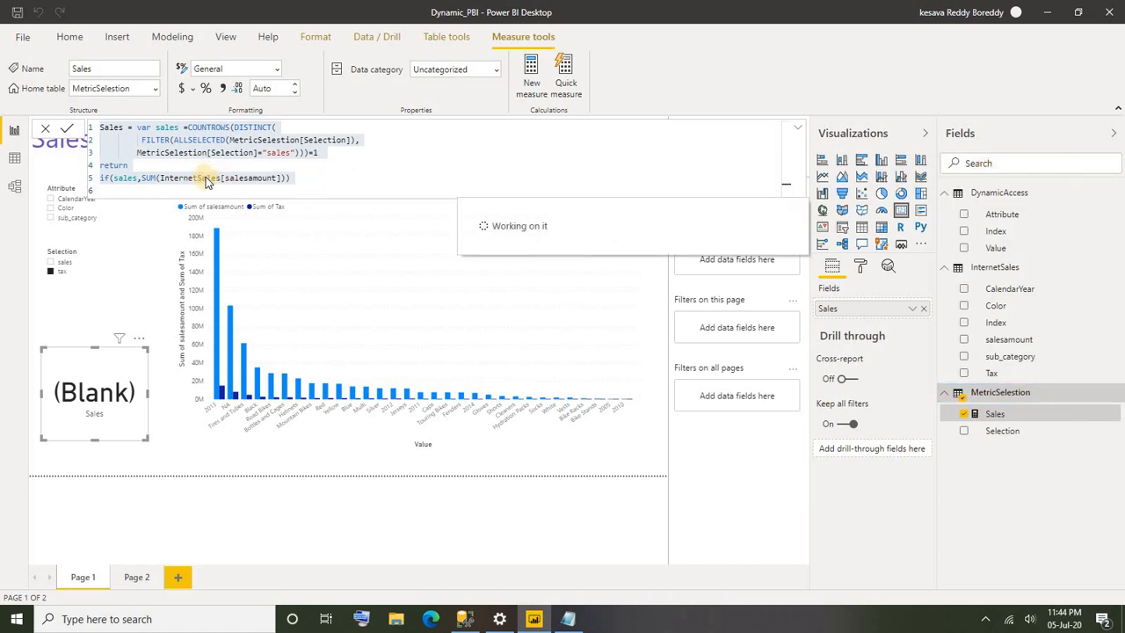
double_click(118, 128)
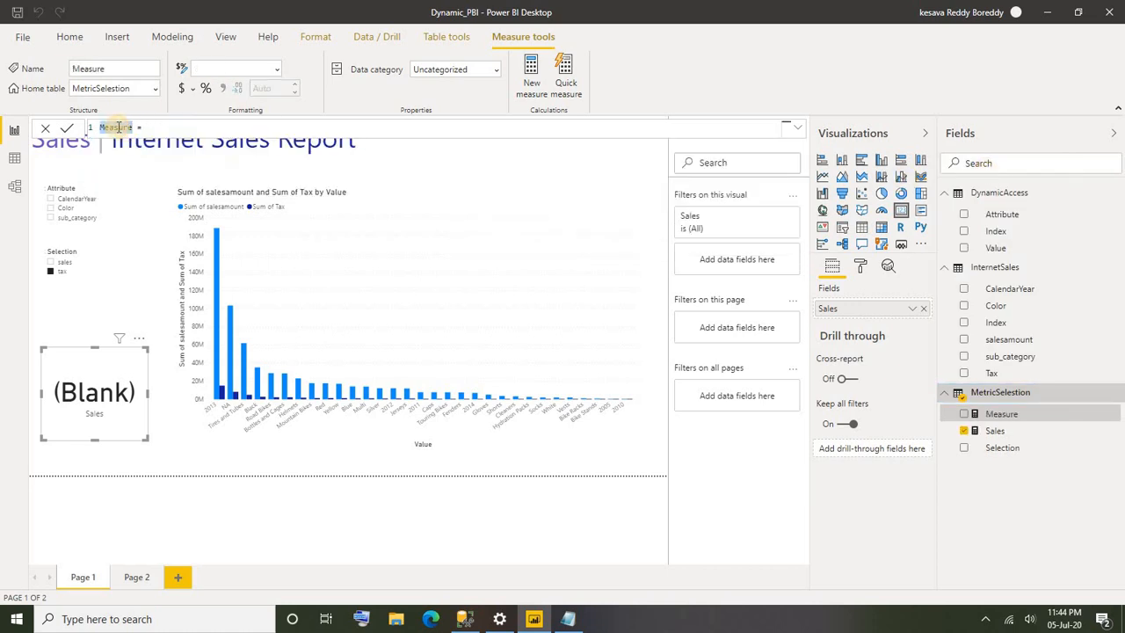
type("Tax")
left_click(132, 128)
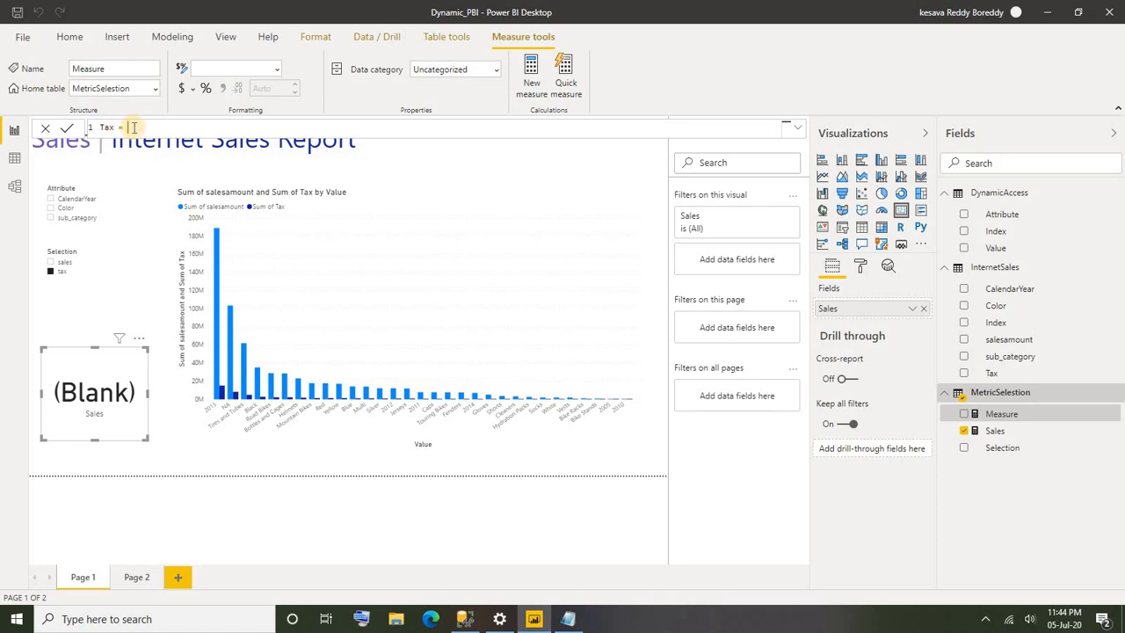
Paste the copied formula into the Tax measure and remove the redundant "Sales =" before var.
type("Sales = var sales =COUNTROWS(DISTINCT( FILTER(ALLSELECTED(MetricSelestion[Selection]), MetricSelestion[Selection]=\"sales\")))=1 return if(sales,SUM(InternetSales[salesamount]))")
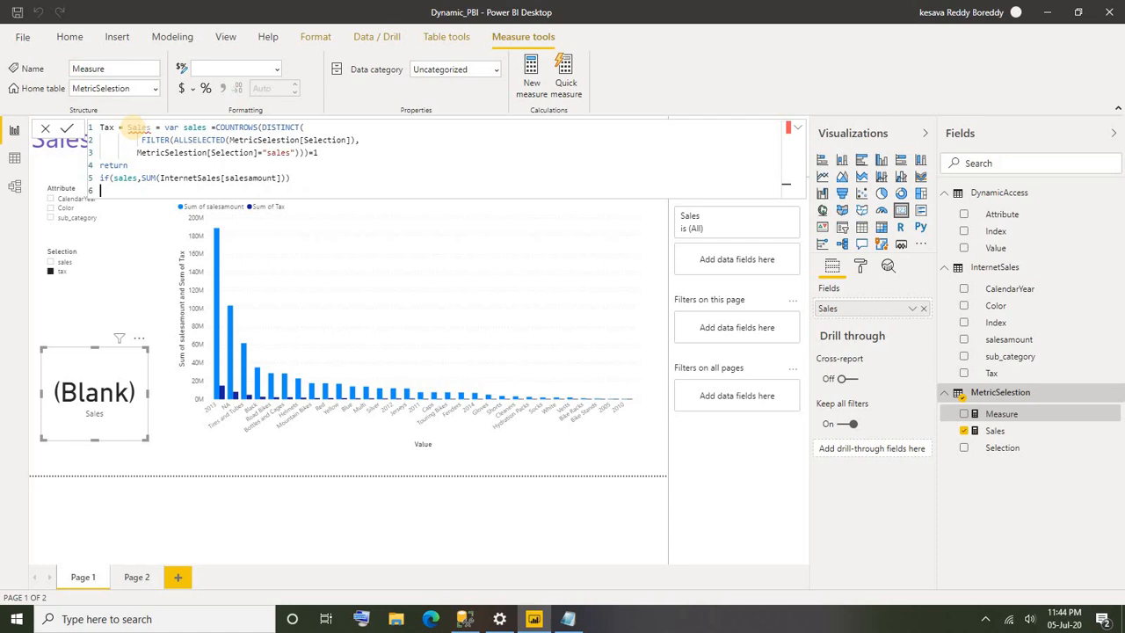
double_click(139, 128)
key("BackSpace")
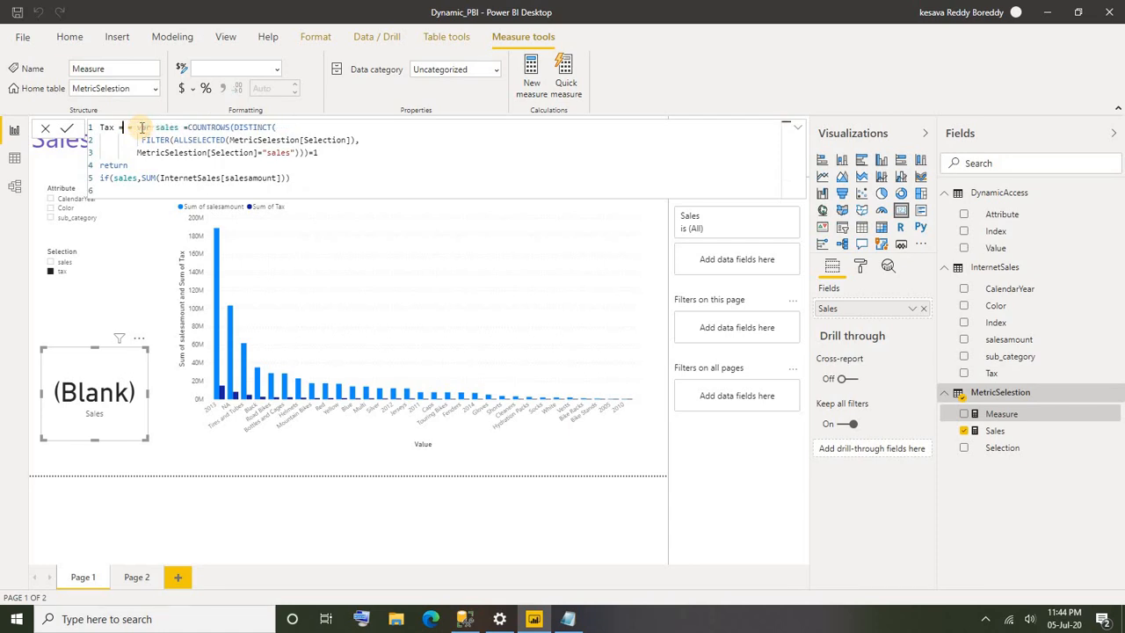
key("BackSpace")
key("BackSpace")
key("Delete")
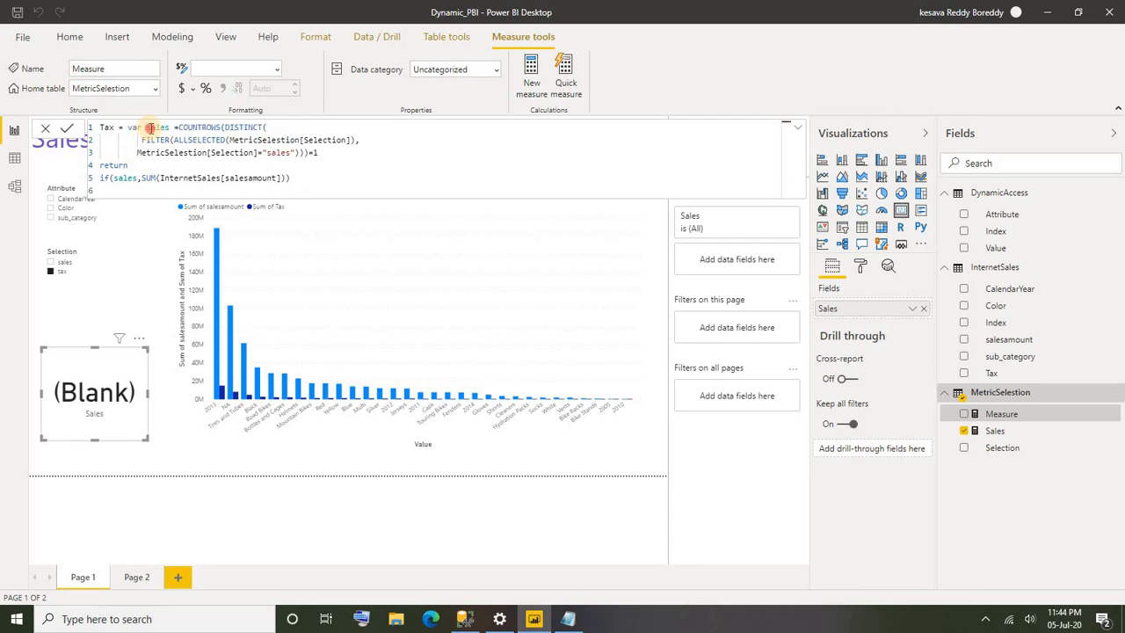
In the Tax measure, rename the variable to tax in its declaration and if test, and set the Selection condition to "tax".
double_click(151, 127)
type("tax")
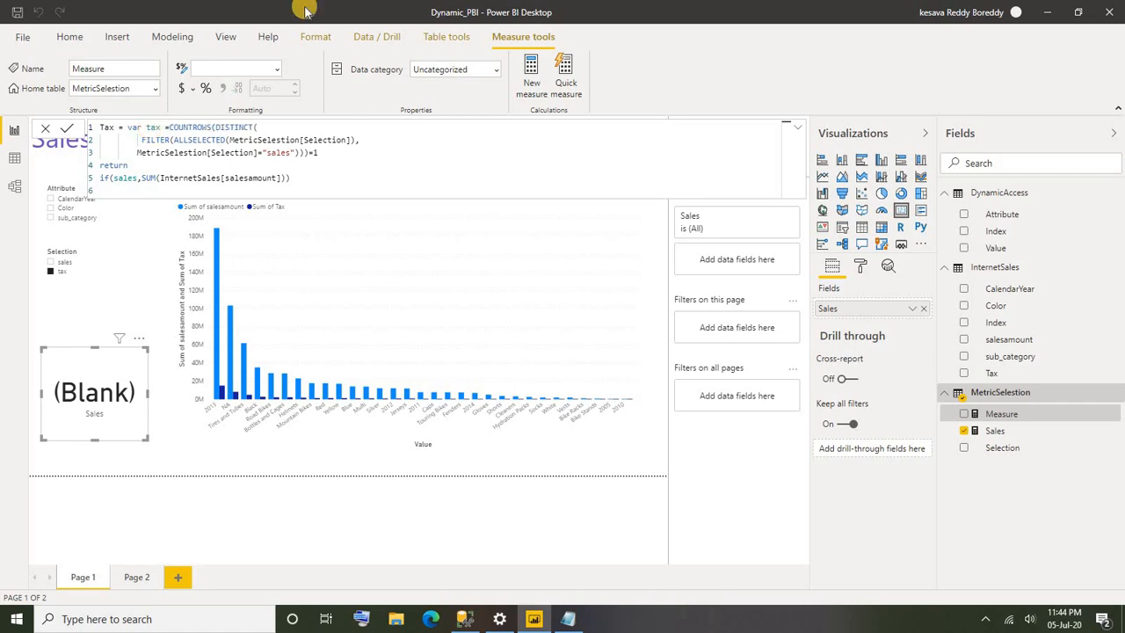
double_click(280, 153)
type("tax")
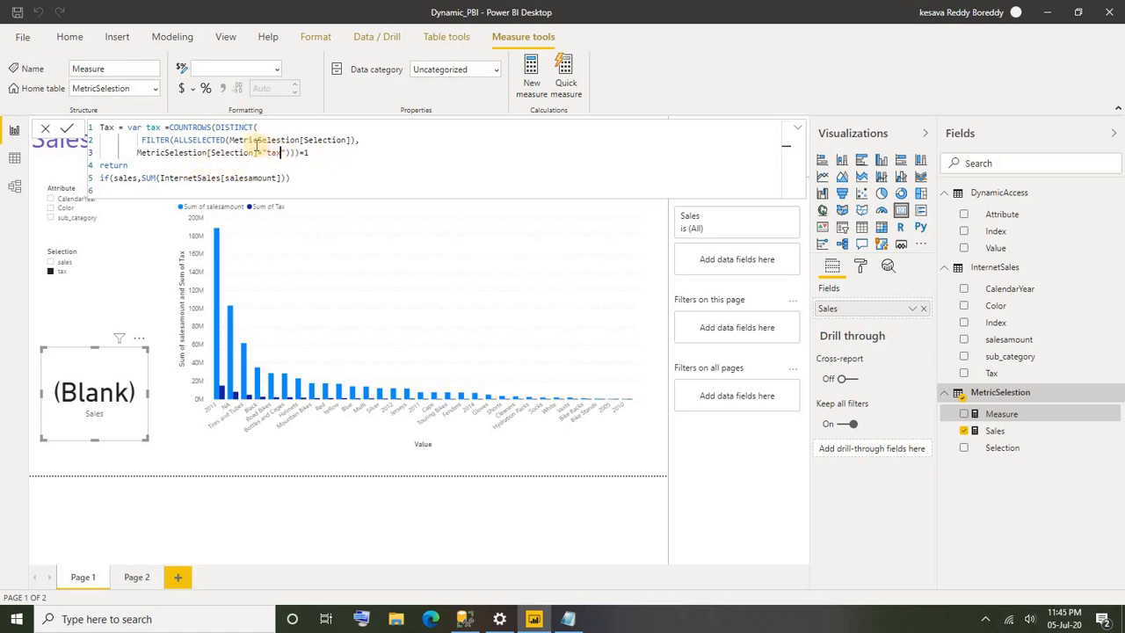
left_click_drag(311, 153, 143, 141)
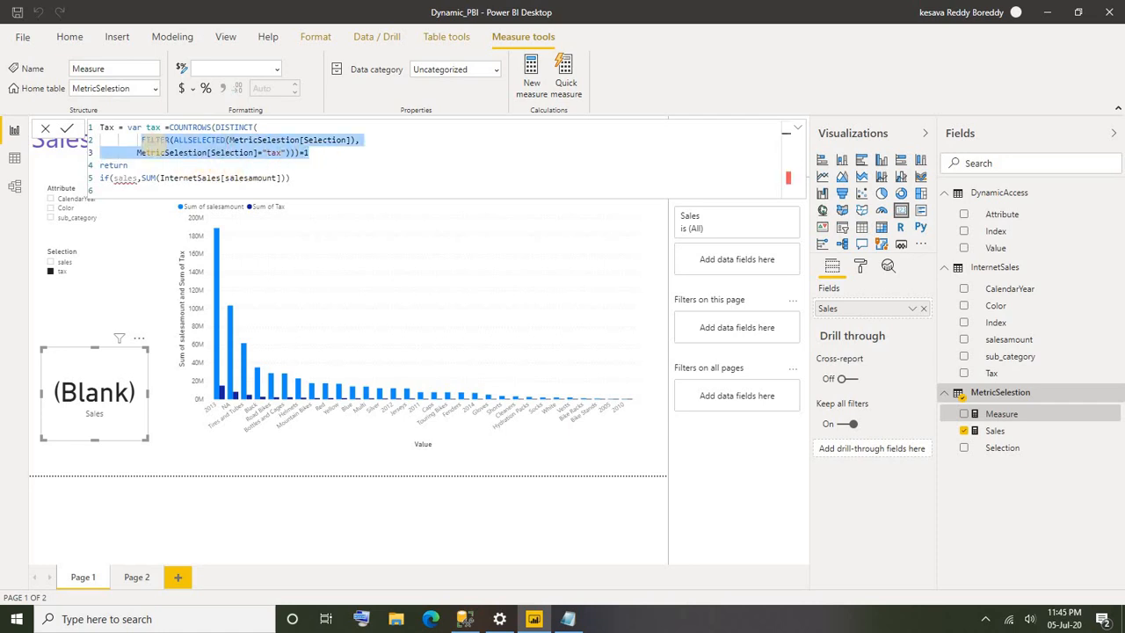
double_click(130, 179)
type("tax")
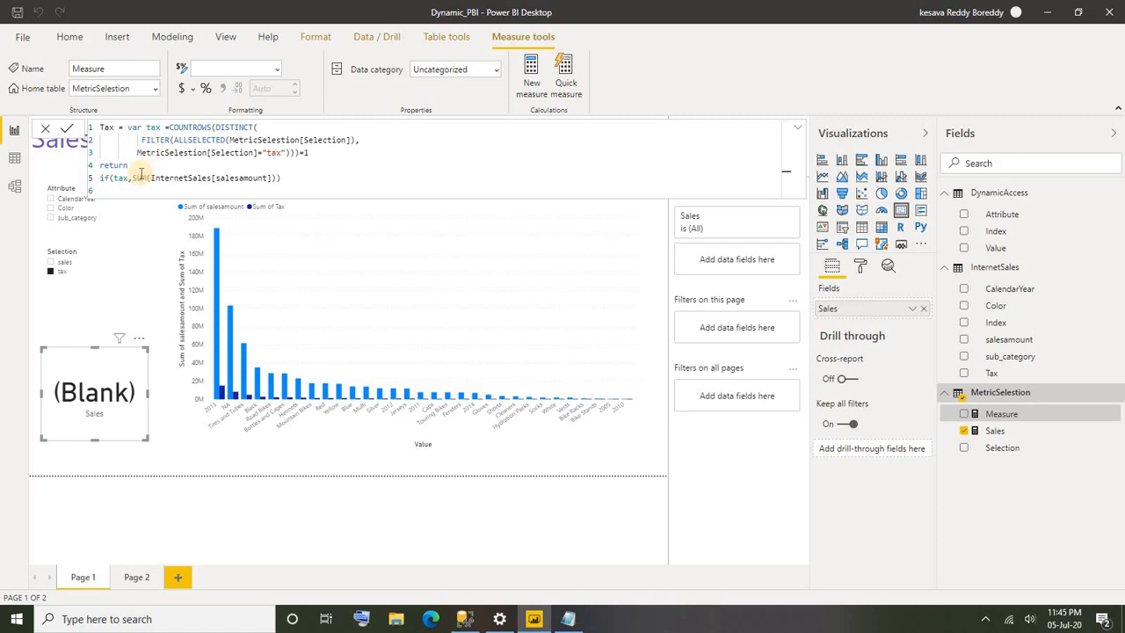
Make the Tax measure sum InternetSales[Tax], put the closing parenthesis of the if on its own line, and commit the measure.
double_click(189, 177)
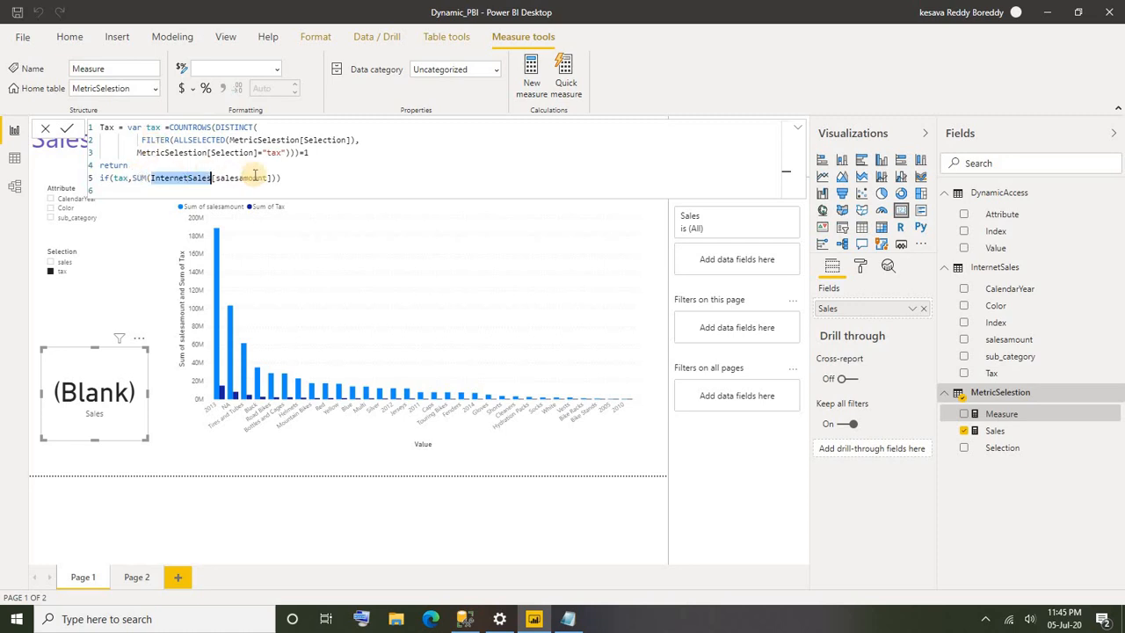
double_click(259, 177)
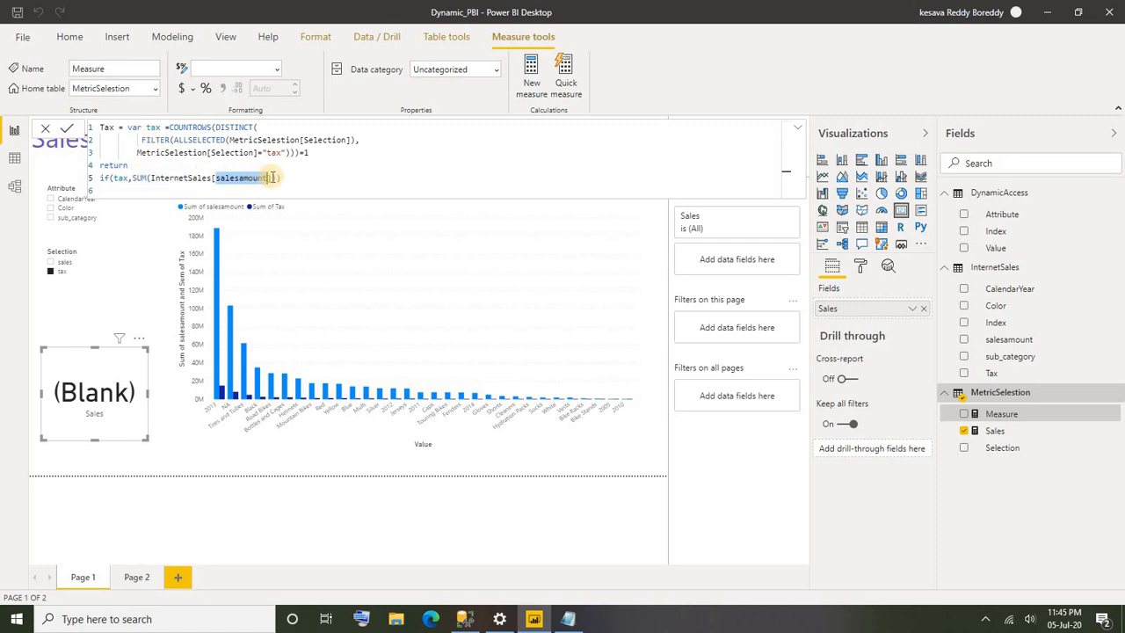
left_click_drag(272, 178, 157, 177)
type("tax,SUM(tax")
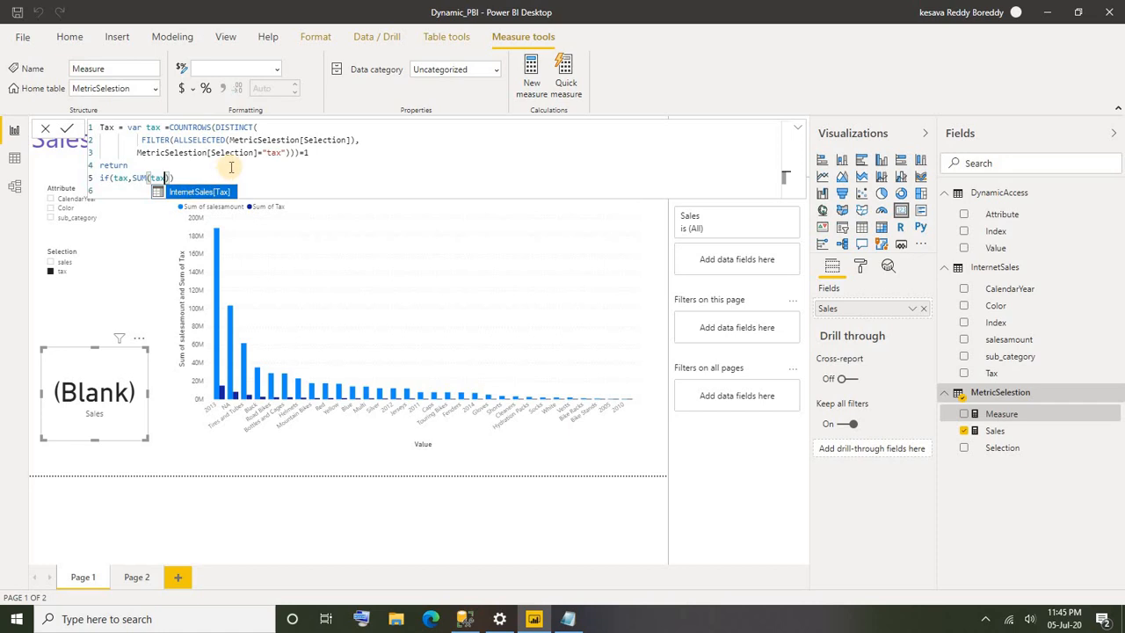
left_click(209, 191)
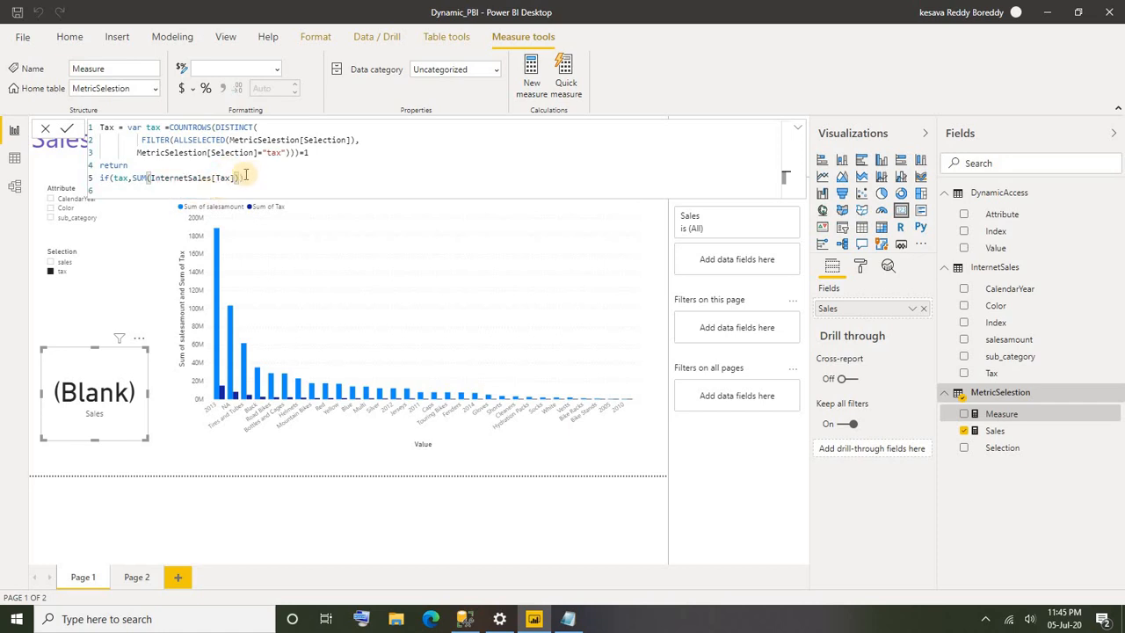
left_click(238, 176)
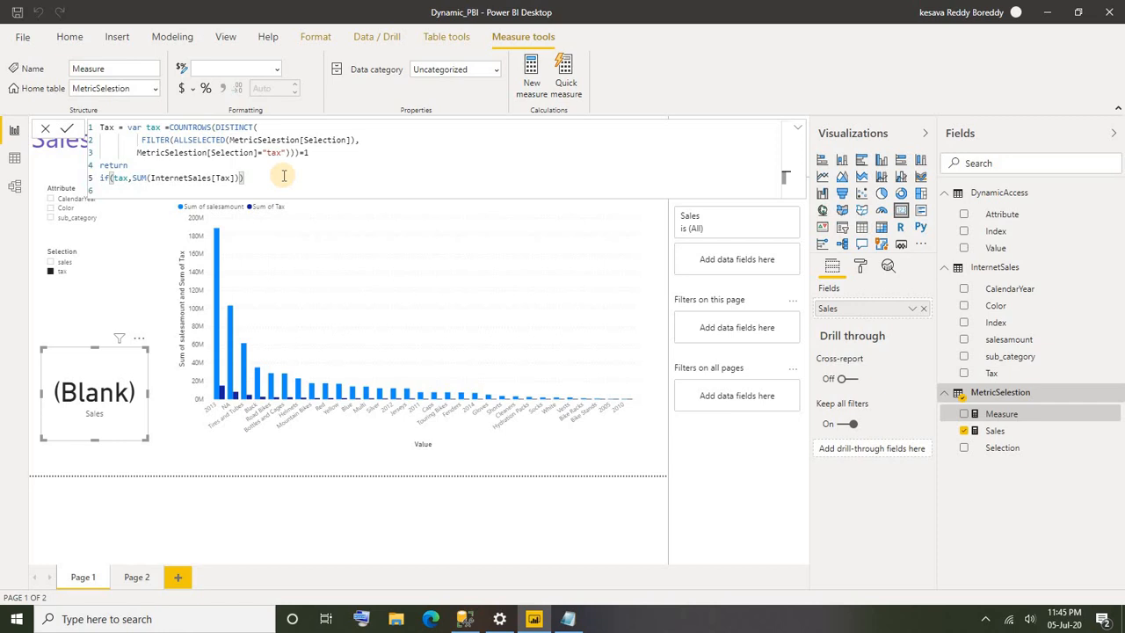
key("Return")
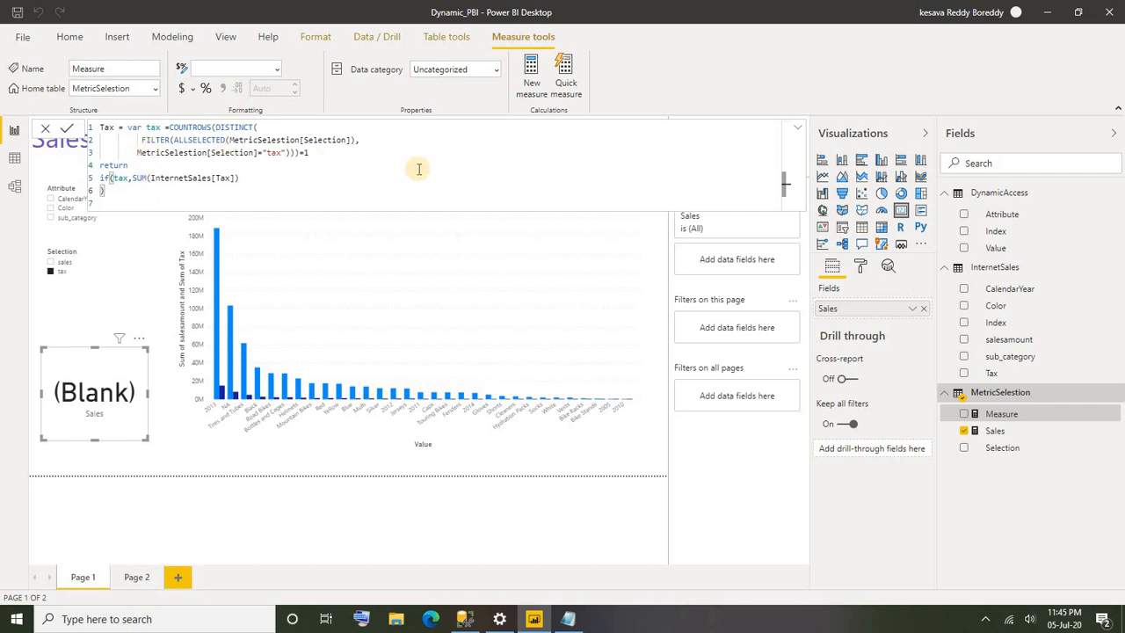
left_click_drag(106, 190, 85, 133)
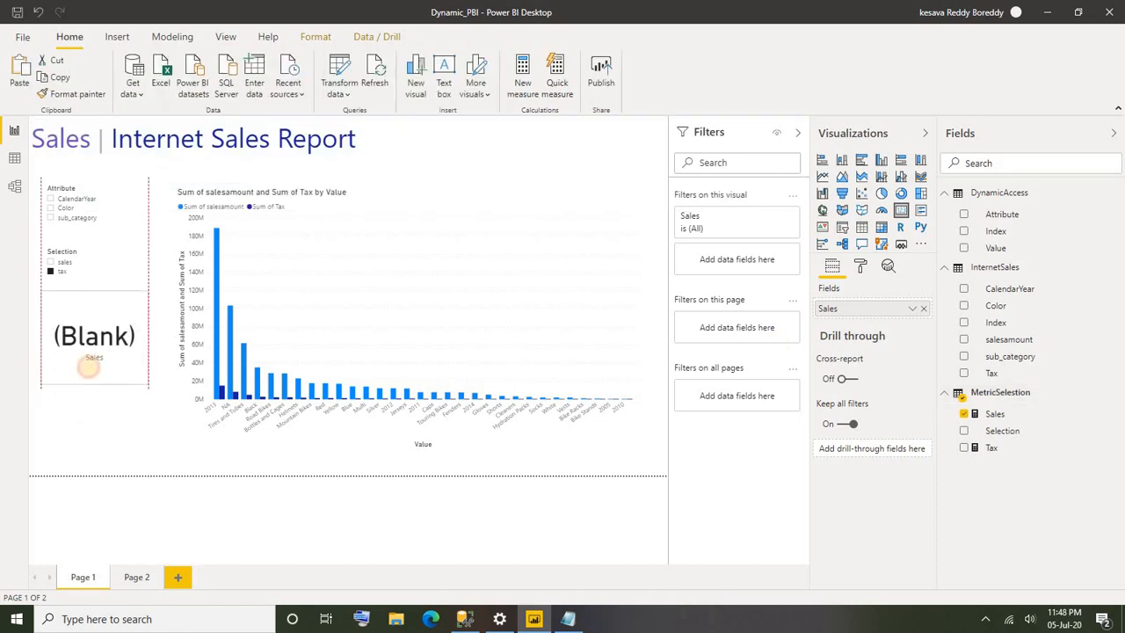
Place a copy of the Sales card below the original and replace the copy's field with the Tax measure.
left_click_drag(88, 366, 114, 440)
left_click(83, 413)
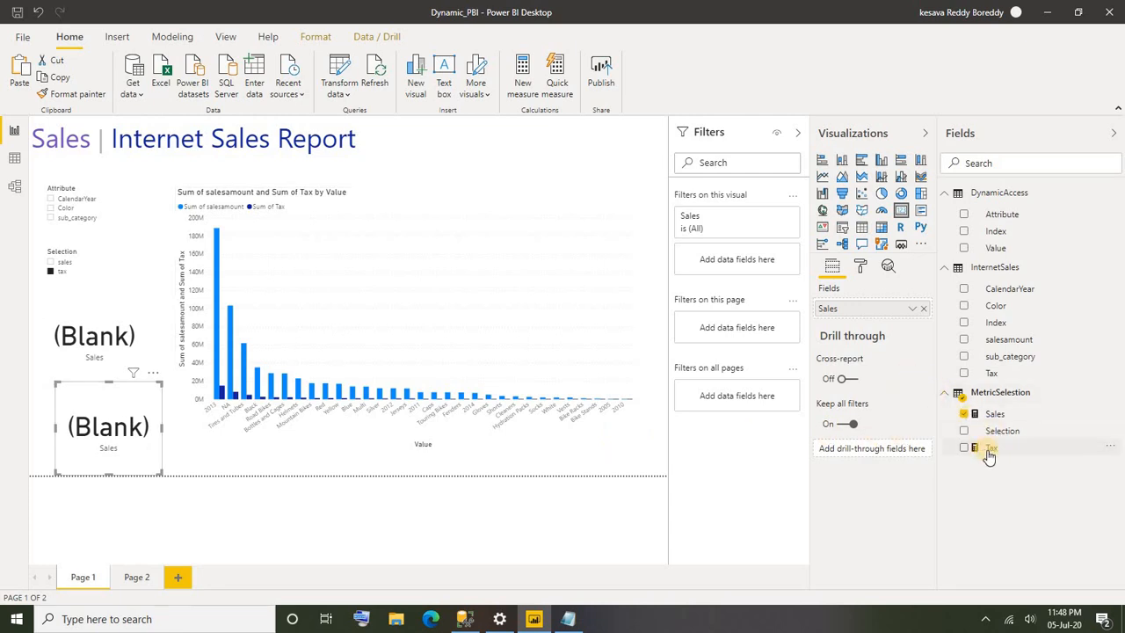
left_click_drag(990, 453, 872, 321)
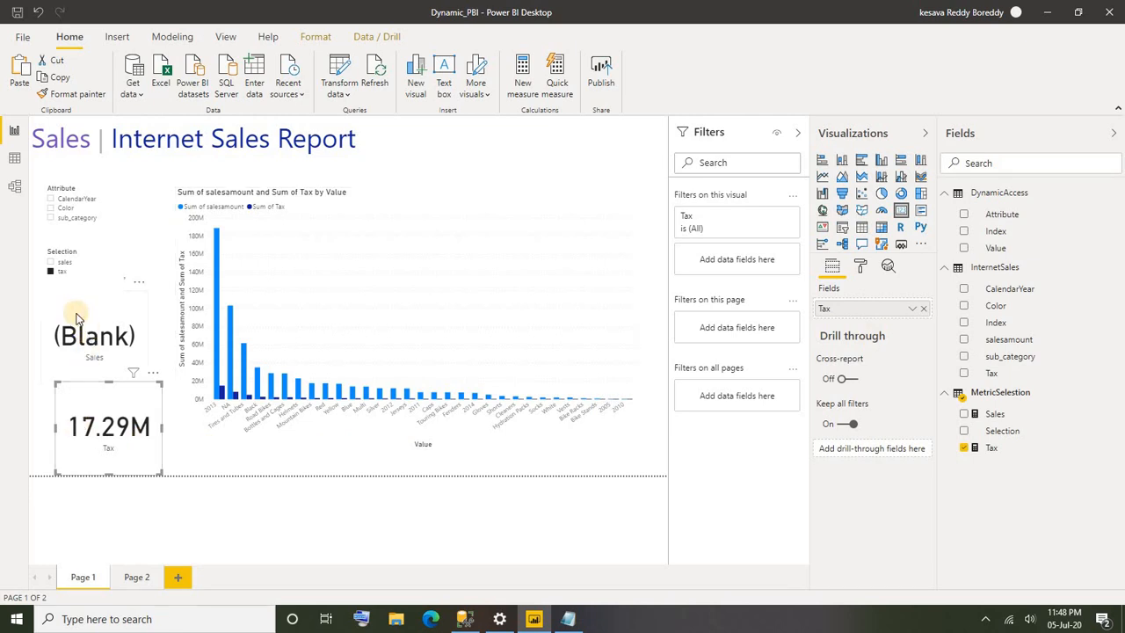
Switch the Selection slicer to sales to compare both cards, and delete the Tax card.
left_click(50, 269)
left_click(50, 263)
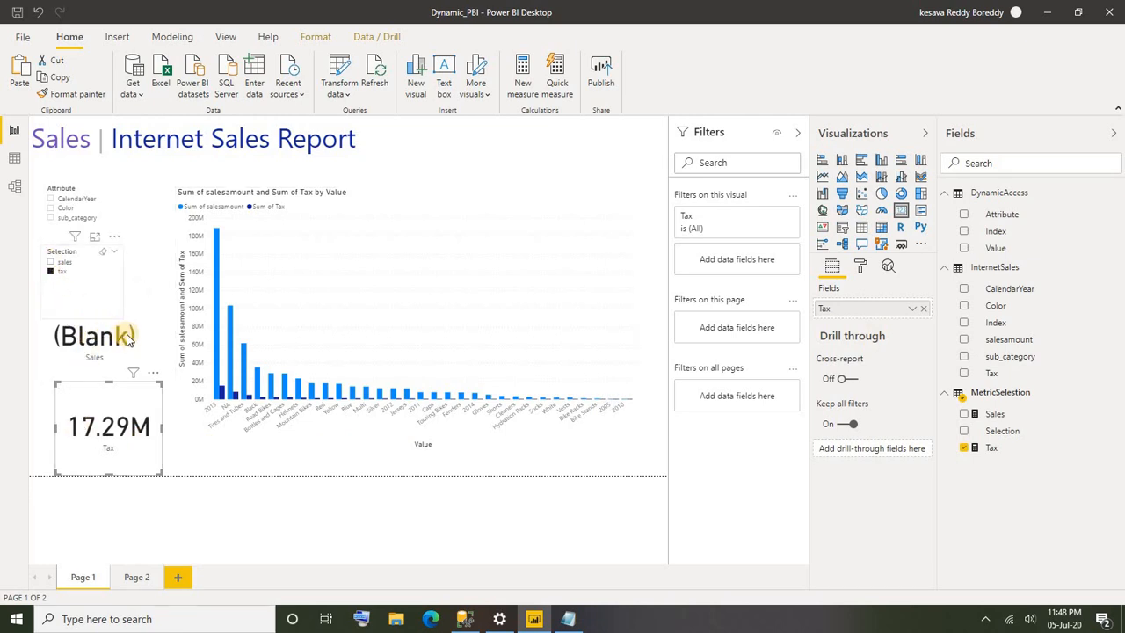
left_click(103, 387)
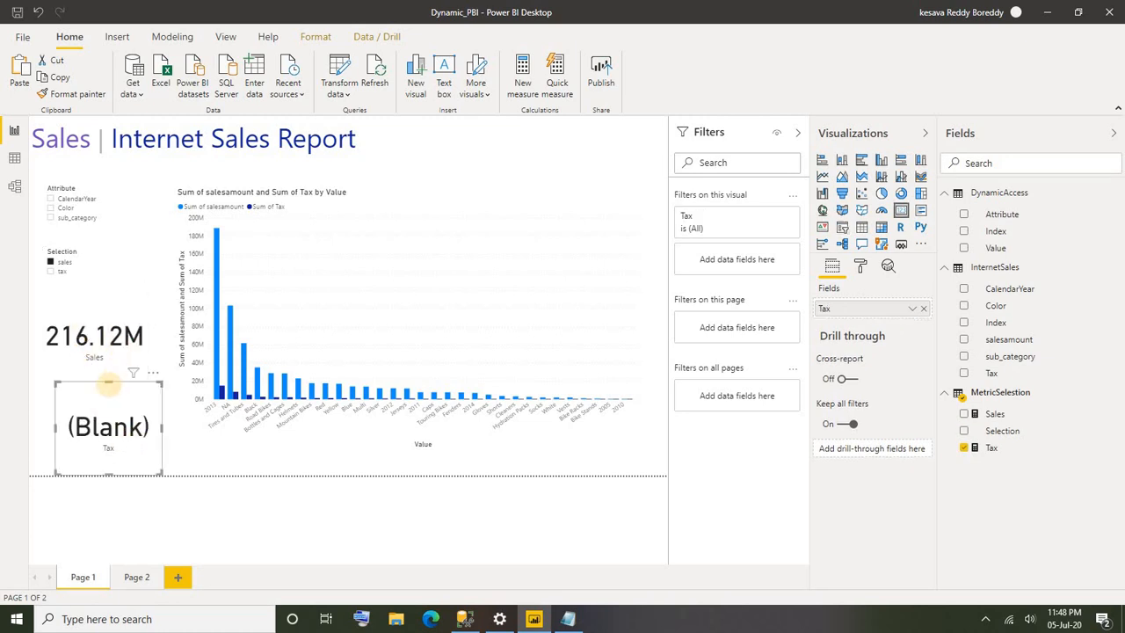
key("Delete")
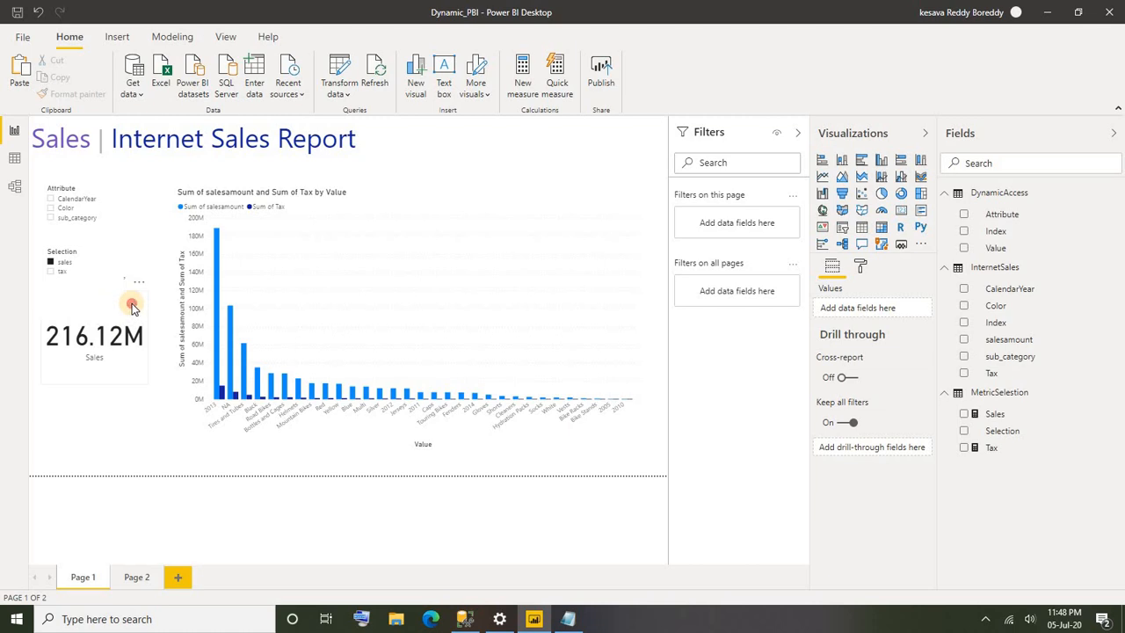
Delete the Sales card and replace the column chart's salesamount and Tax sums with the Sales and Tax measures from MetricSelestion.
left_click(132, 308)
key("Delete")
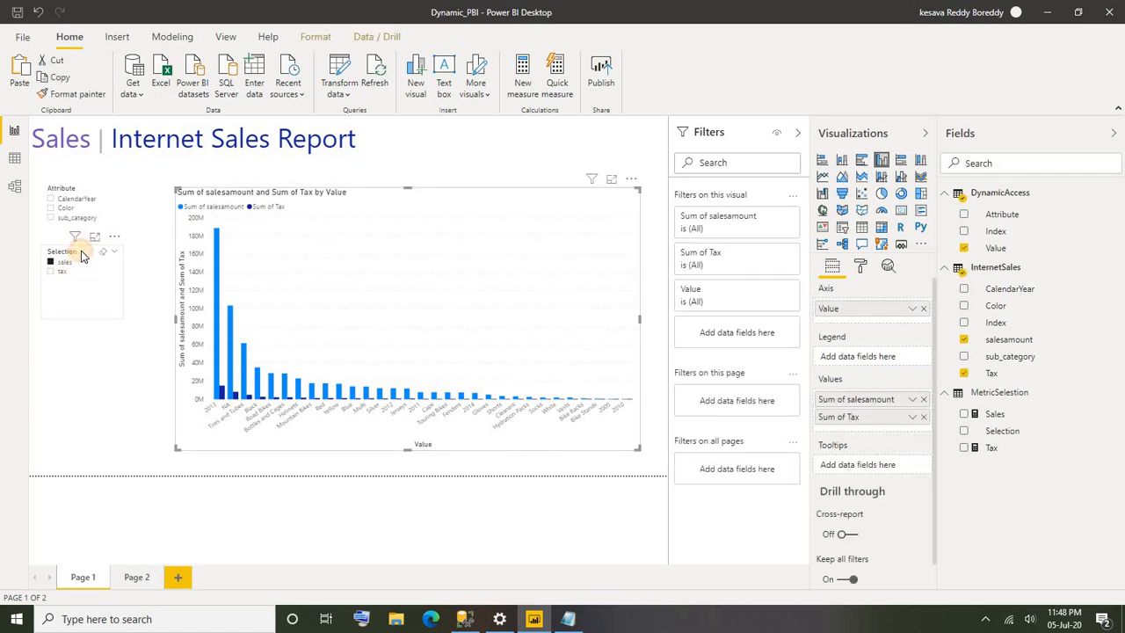
left_click(79, 255)
left_click(398, 207)
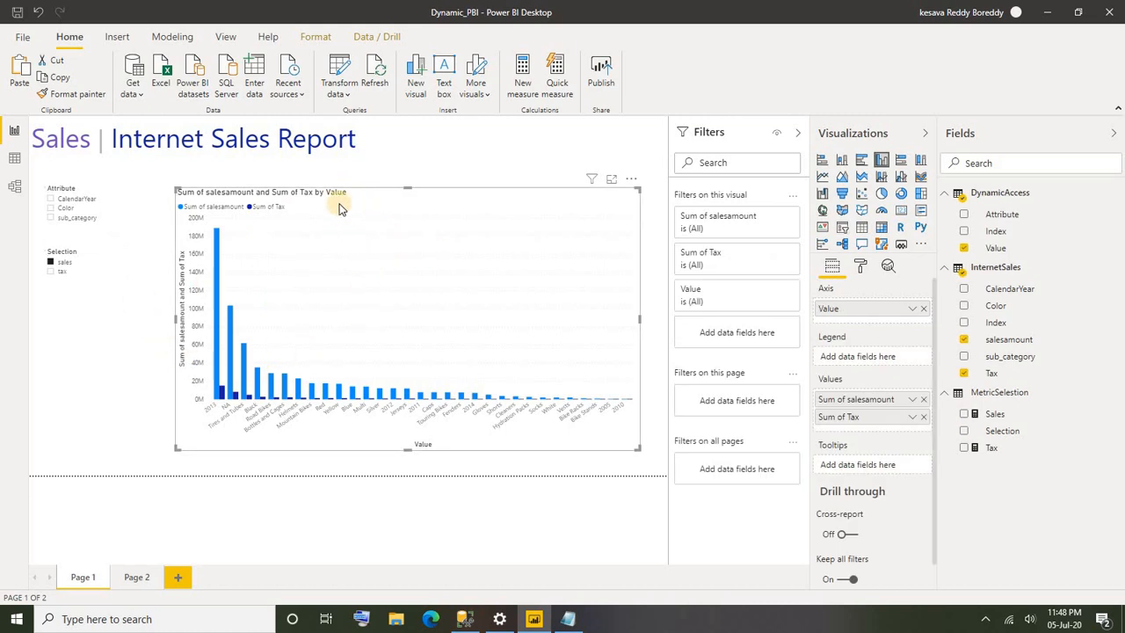
left_click(443, 203)
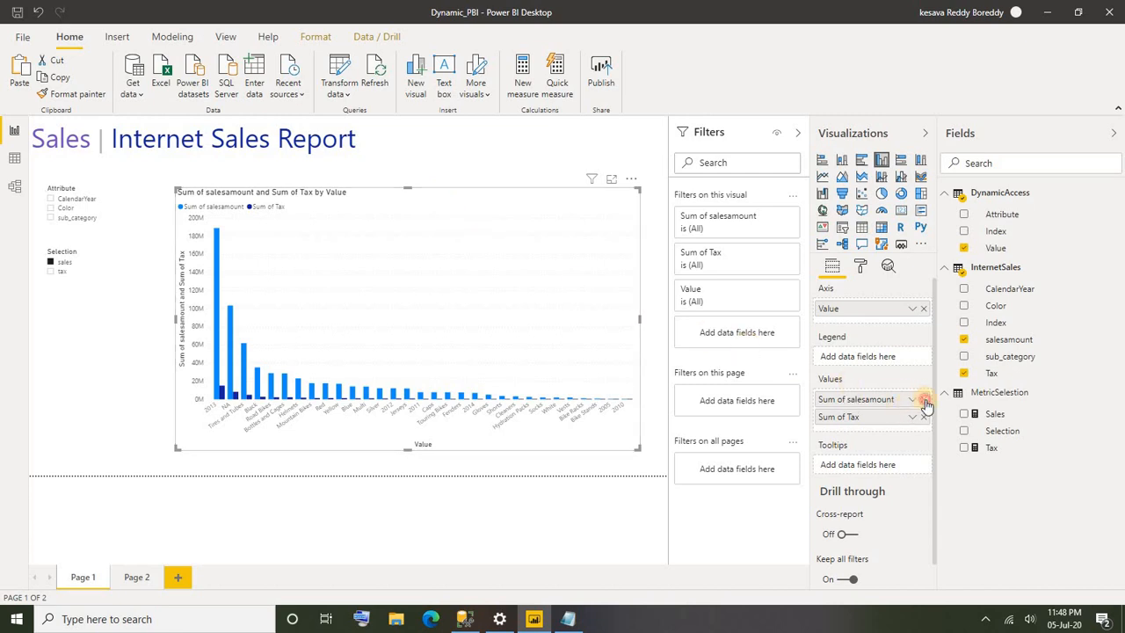
left_click(925, 401)
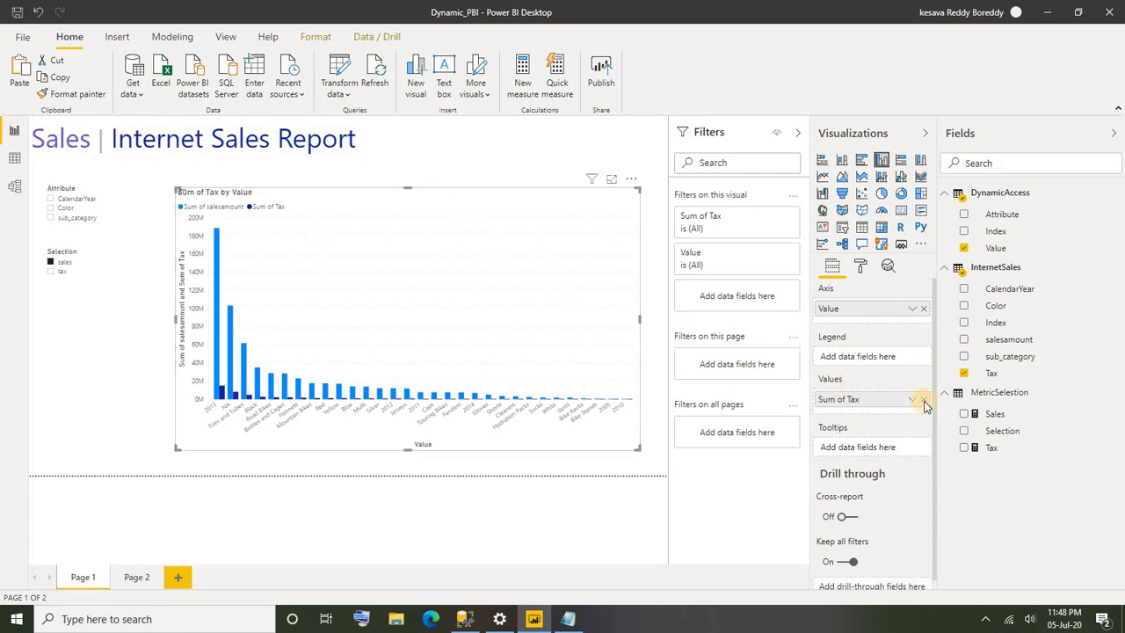
left_click(923, 401)
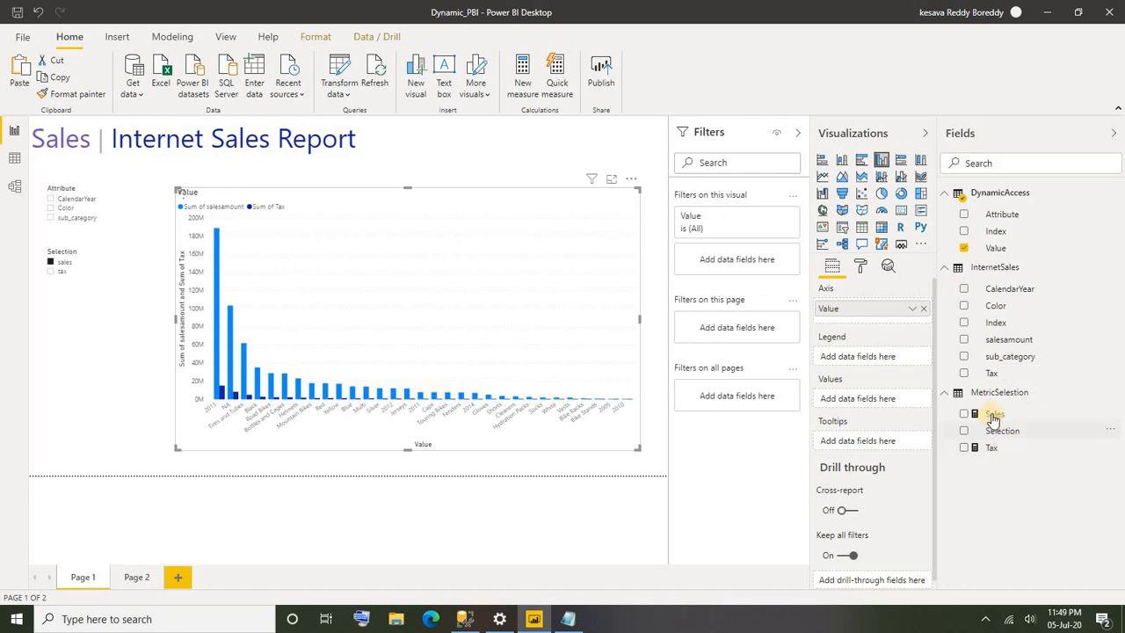
left_click_drag(993, 415, 877, 414)
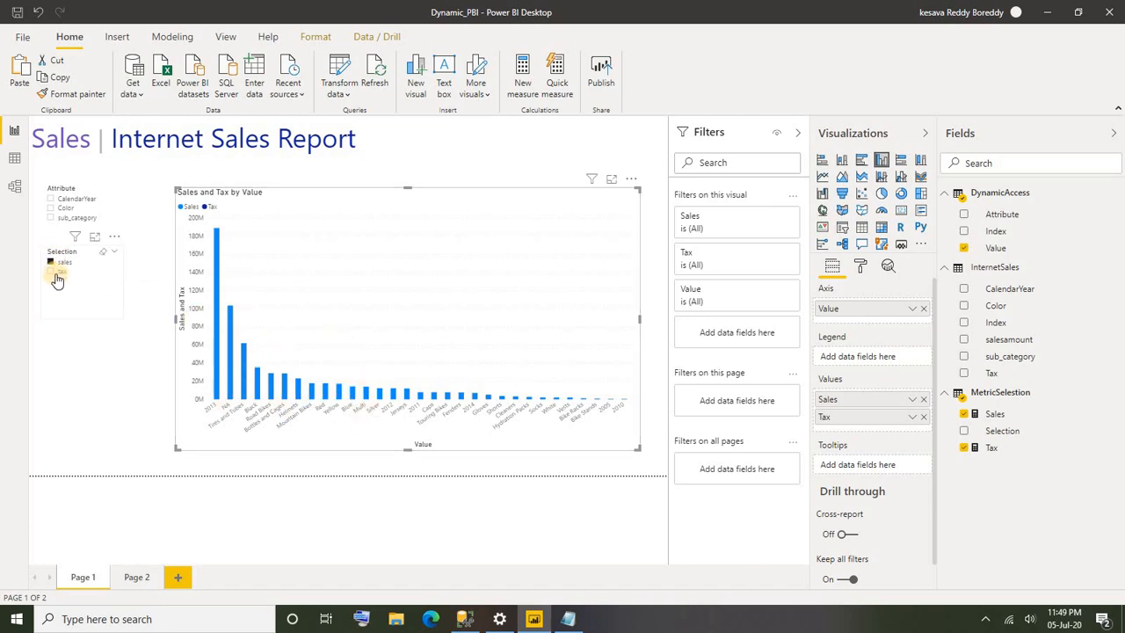
Set the Selection slicer to tax and the Attribute slicer to CalendarYear to test the chart.
left_click(52, 275)
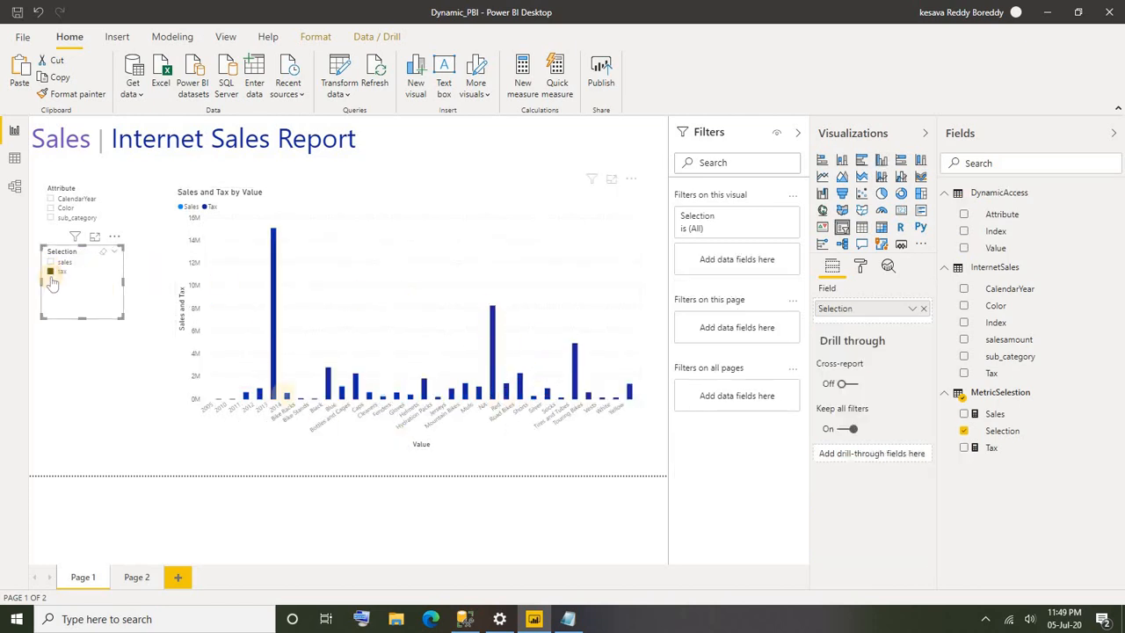
left_click(51, 200)
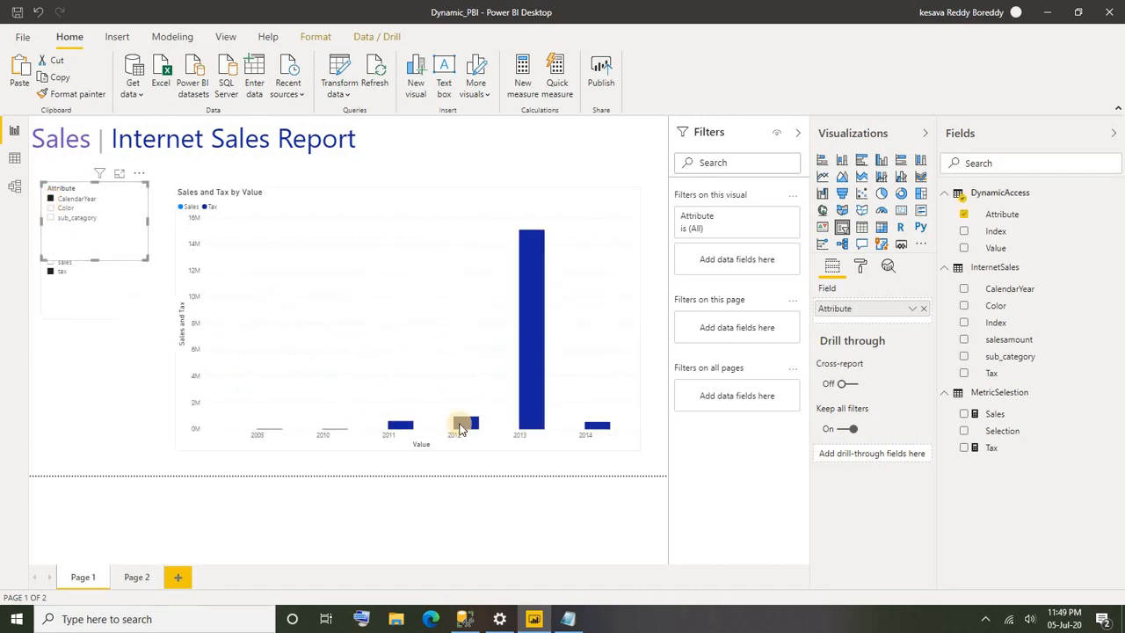
Move the Selection slicer down clear of the Attribute slicer and switch it to sales.
left_click_drag(58, 247, 59, 297)
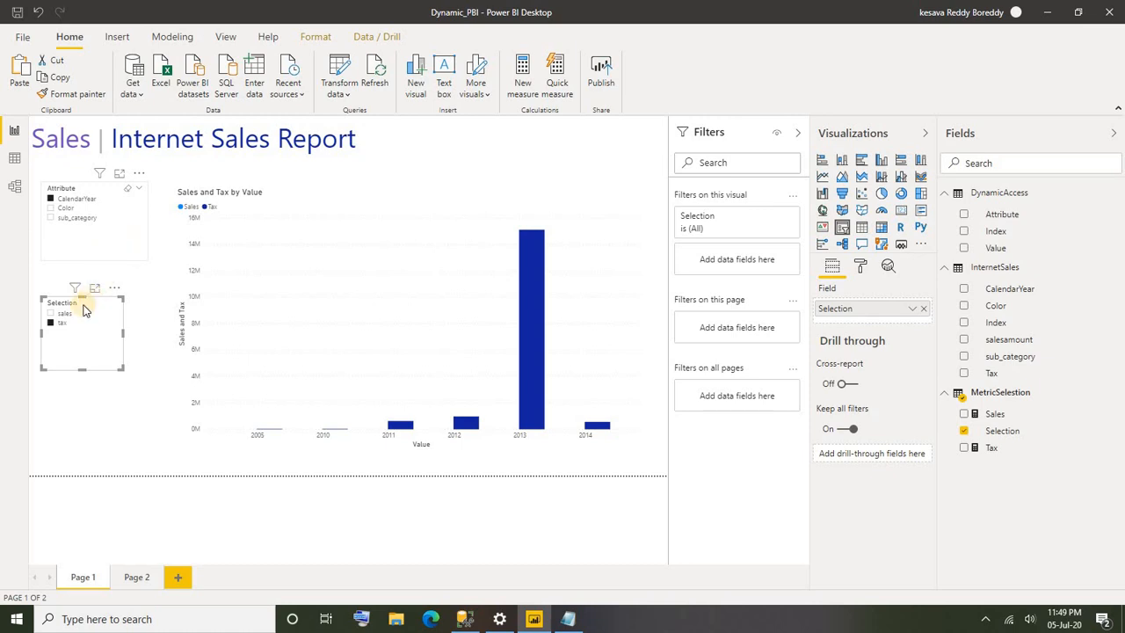
left_click(56, 317)
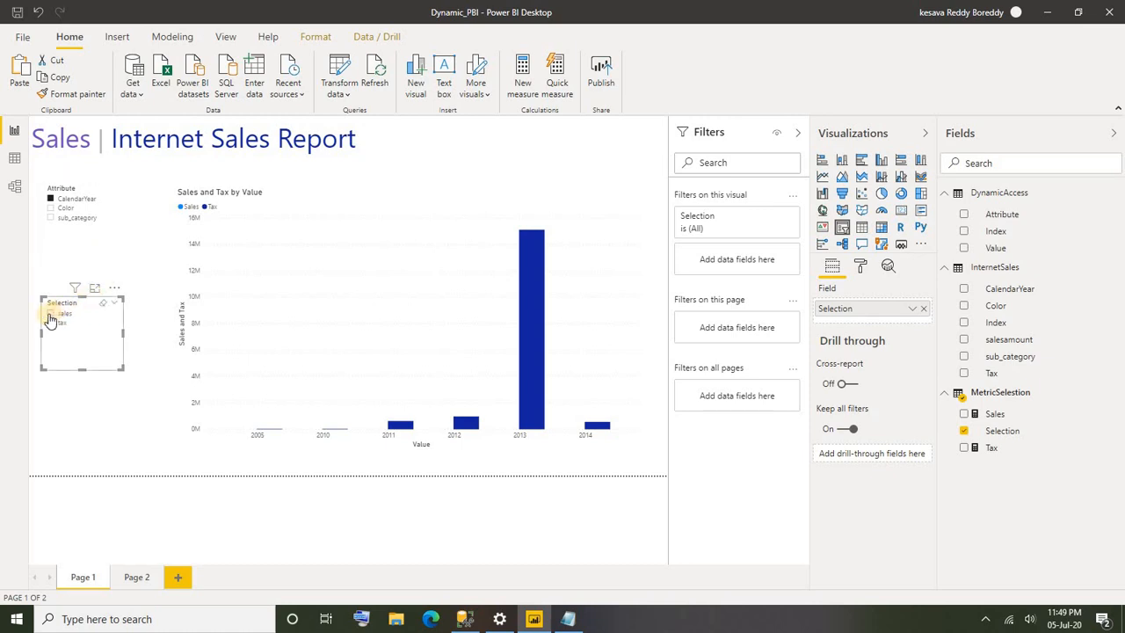
left_click(53, 315)
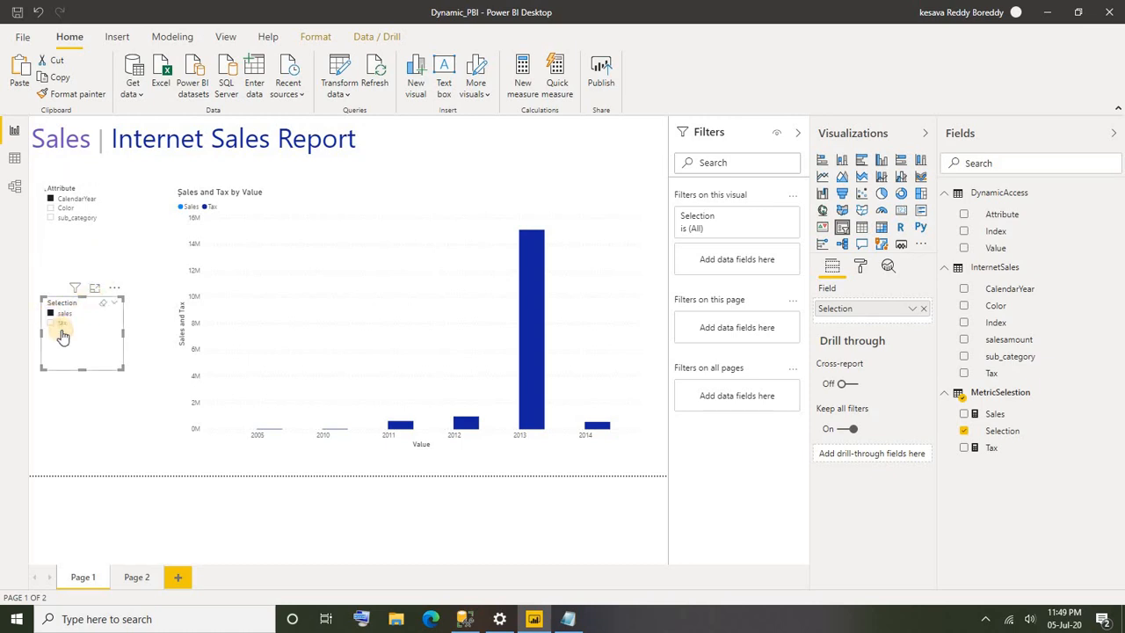